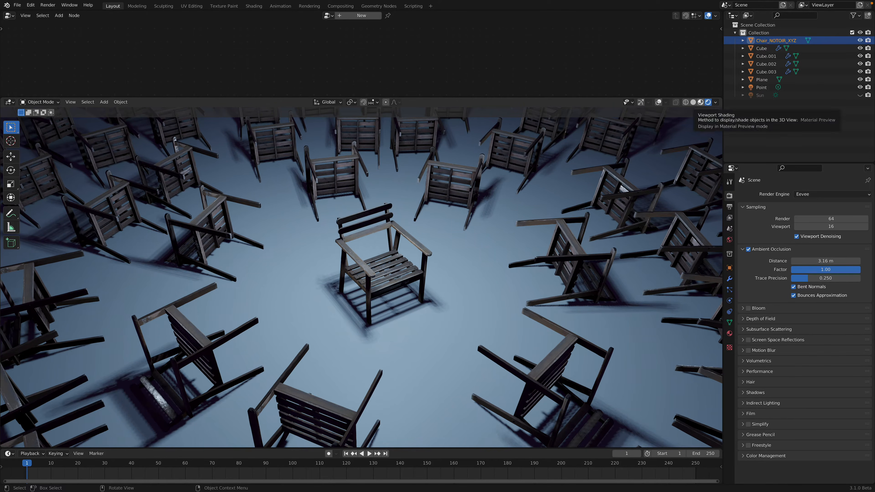
Step: Switch the viewport to Material Preview shading, select the Cube object and turn on the viewport overlays
click(701, 103)
mouse_move(568, 197)
middle_down()
mouse_move(527, 195)
mouse_move(292, 281)
middle_up()
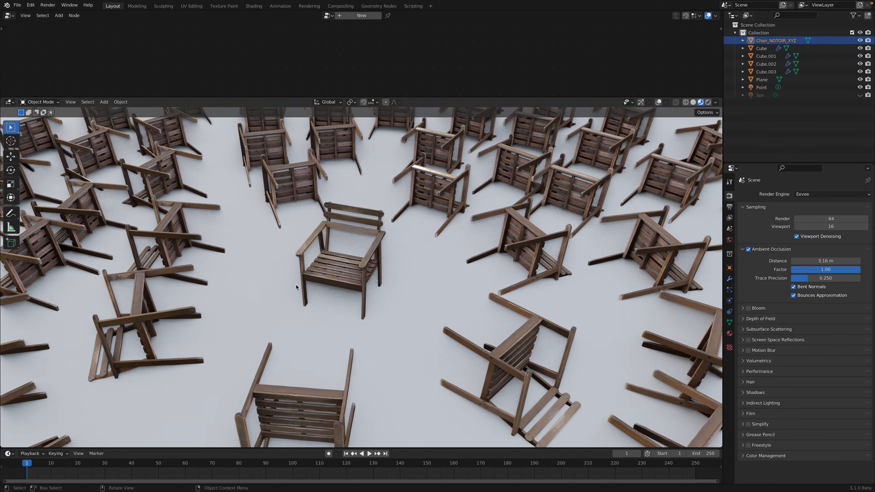
middle_drag(314, 223, 372, 238)
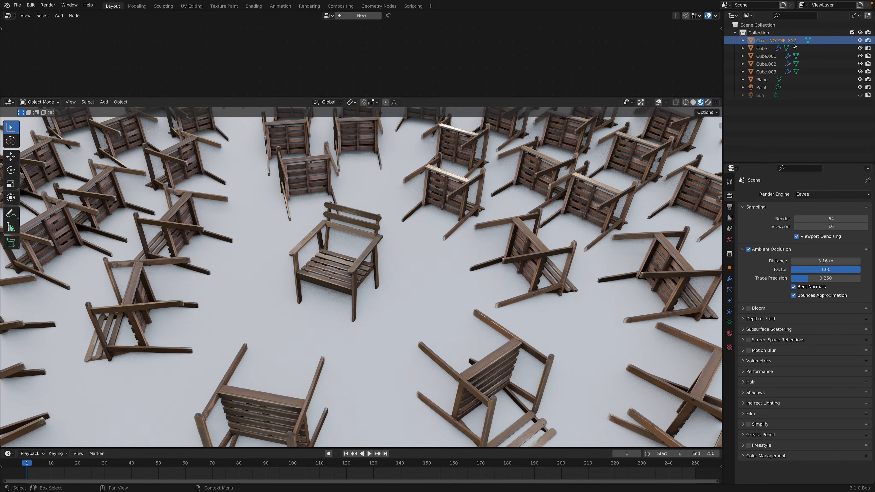
middle_drag(503, 235, 524, 219)
scroll(551, 207, down, 3)
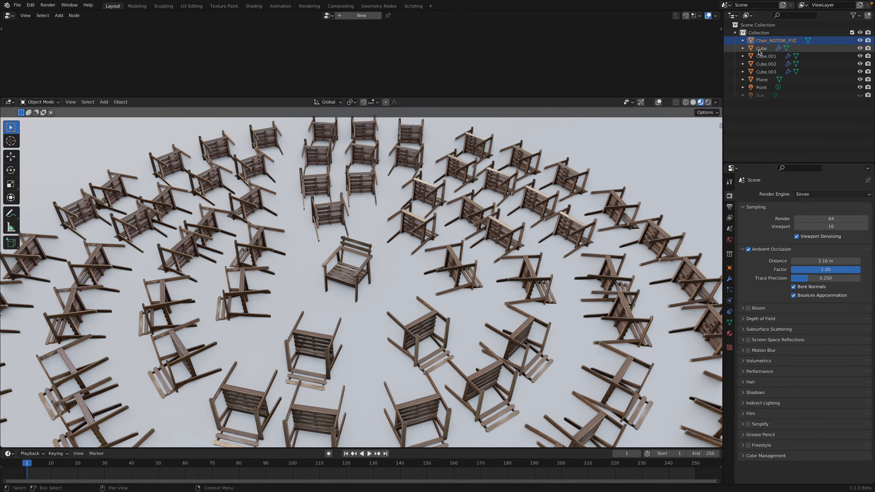
click(761, 48)
click(659, 102)
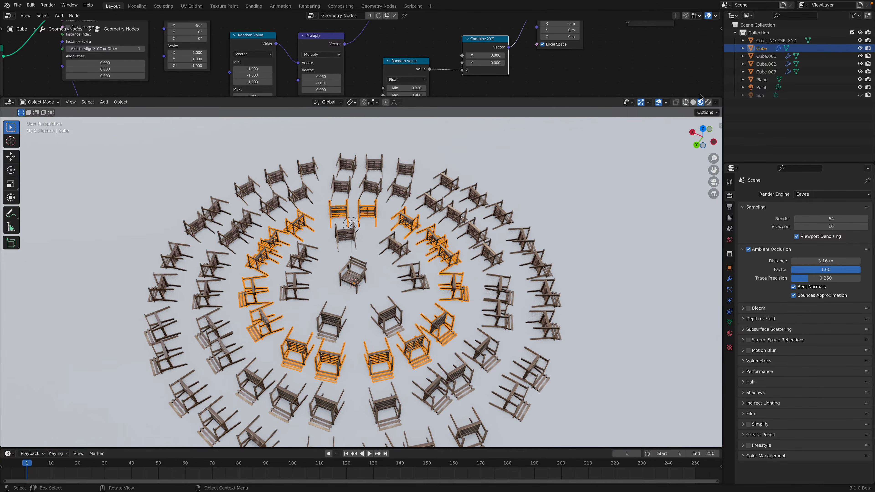
Step: Highlight Cube.001, Cube.002, Cube.003 and Cube in turn to check which ring of chairs each object produces
click(766, 56)
click(765, 64)
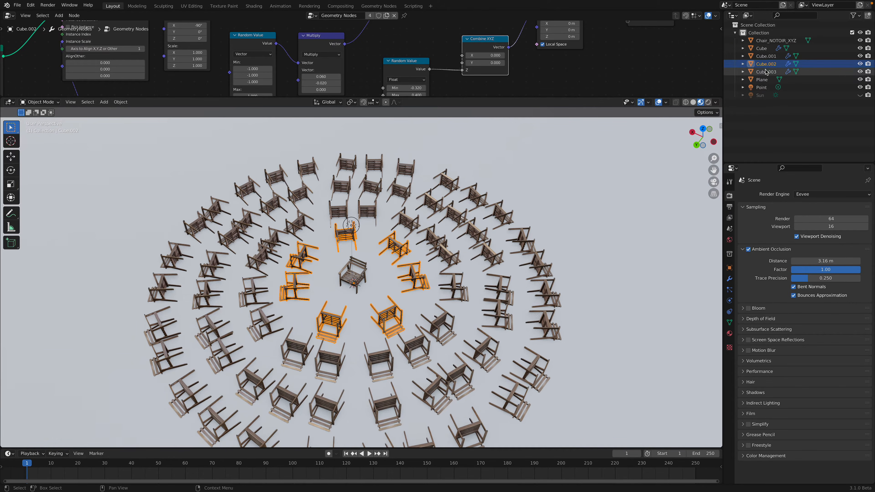
click(765, 71)
click(765, 64)
click(762, 56)
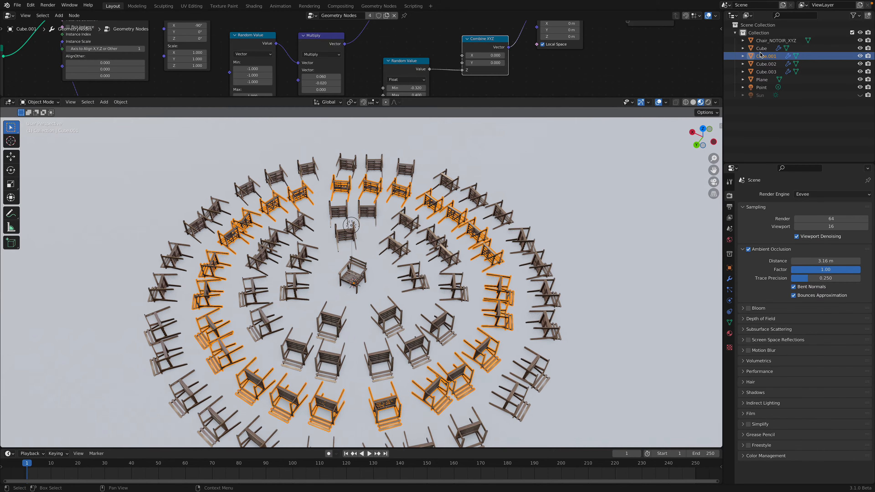
click(759, 48)
scroll(581, 150, up, 2)
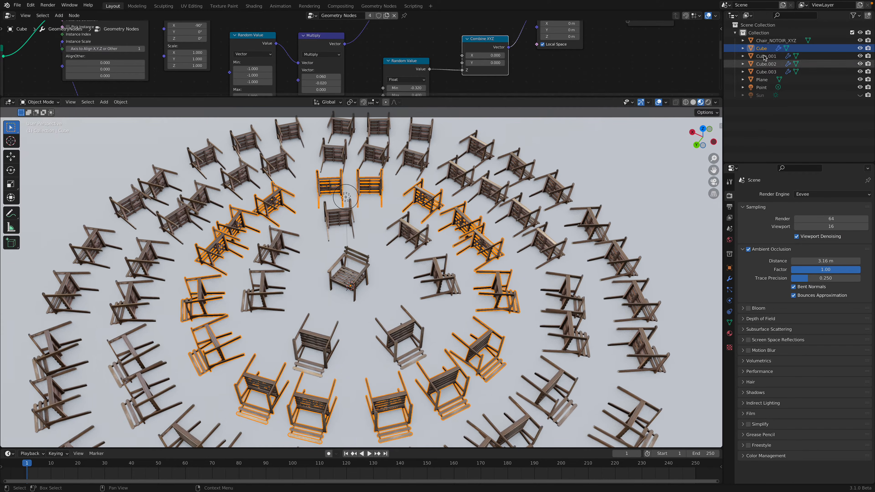
Step: Select the ground Plane and hide Chair_NOTOIR_XYZ both in the viewport and in renders
click(762, 80)
middle_drag(489, 241, 472, 244)
scroll(470, 244, down, 4)
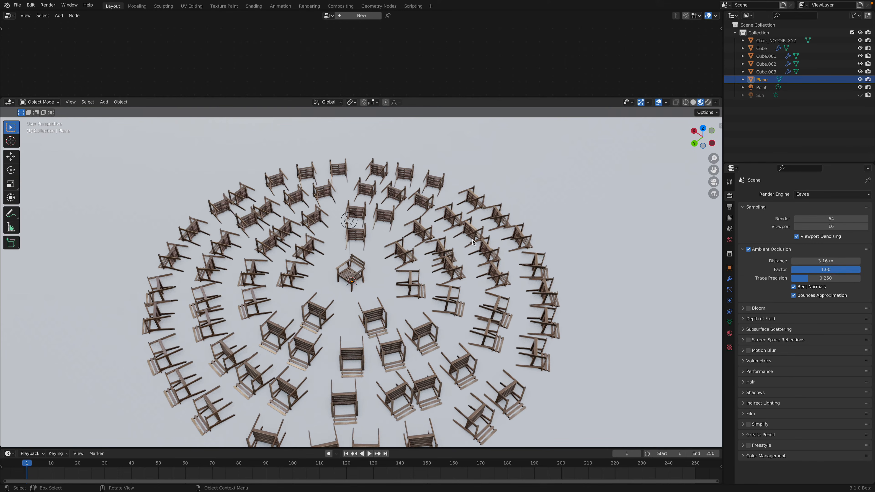
scroll(470, 244, up, 2)
click(861, 40)
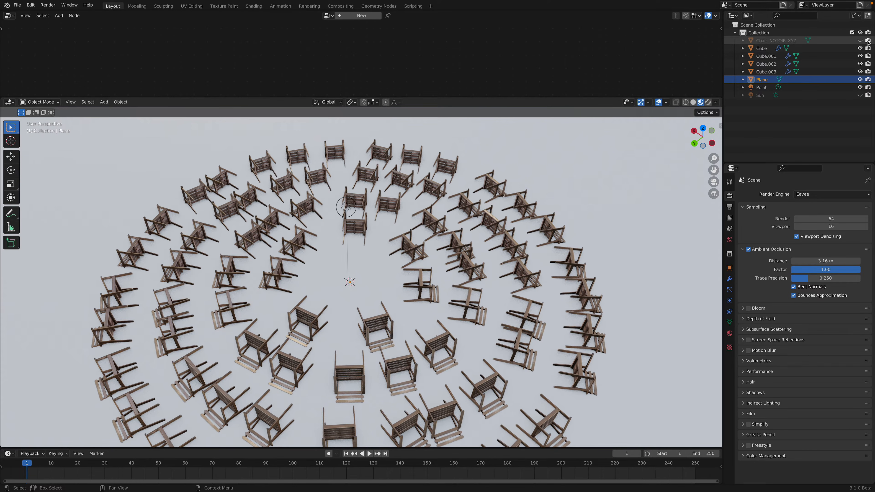
middle_drag(454, 289, 427, 263)
scroll(426, 263, up, 2)
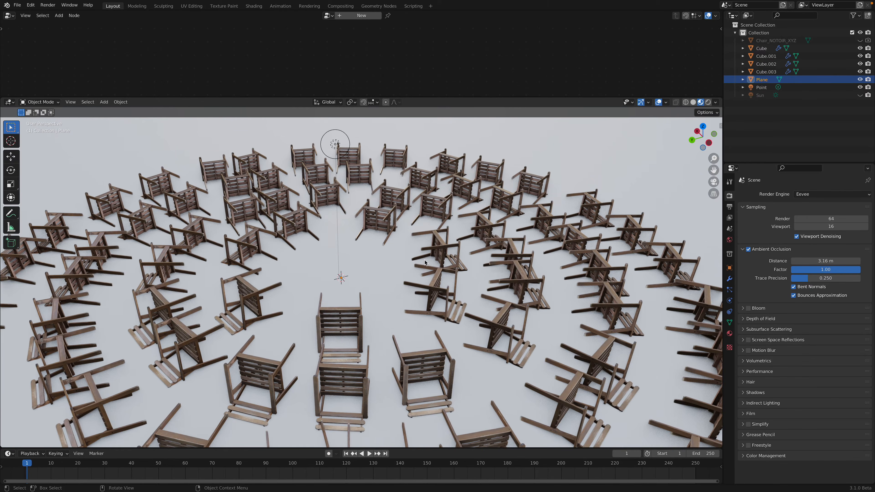
Step: Switch to the browser to view the NOTOIR.XYZ models page on Sketchfab with the wooden garden chair, and return to Blender
key(ctrl+Right)
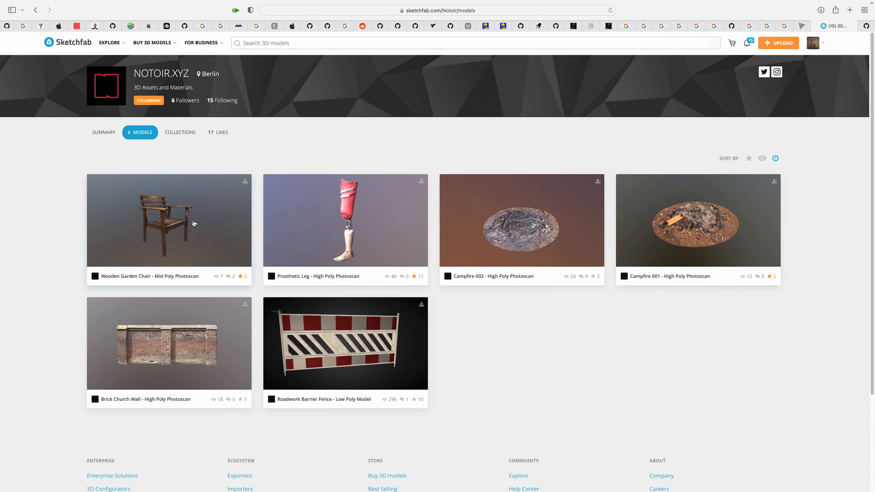
key(ctrl+Left)
scroll(348, 284, up, 5)
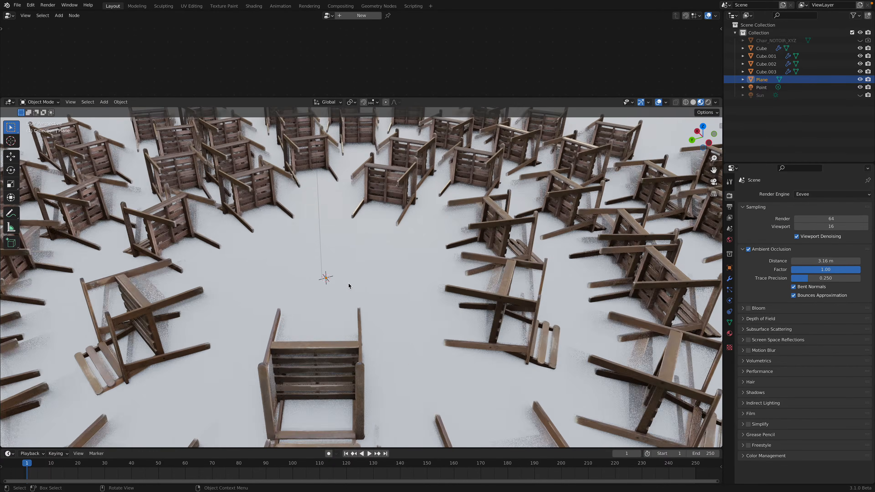
Step: Show Chair_NOTOIR_XYZ in the viewport and examine its seat slats and armrests up close
click(861, 41)
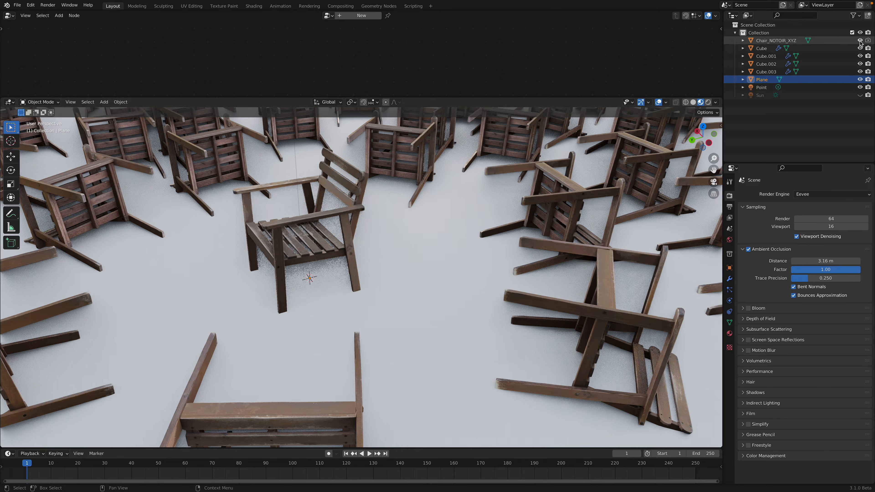
scroll(401, 301, up, 2)
scroll(402, 300, up, 4)
middle_drag(402, 301, 423, 286)
scroll(424, 285, up, 3)
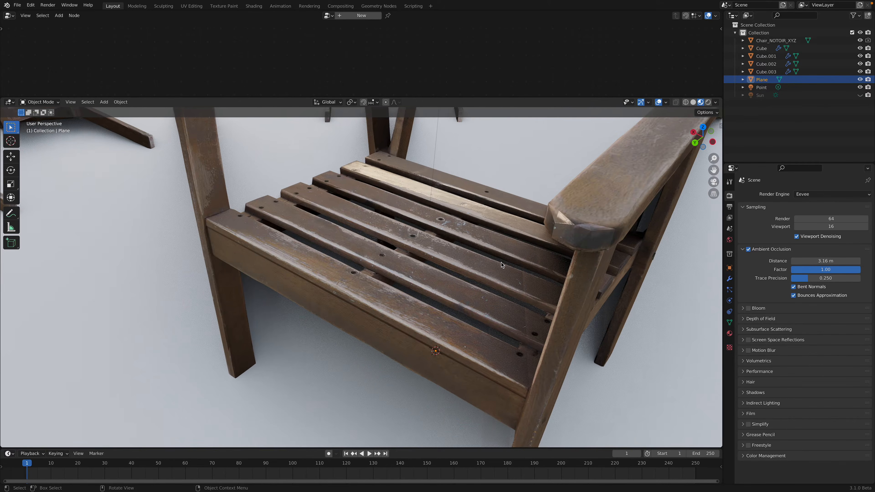
middle_drag(452, 248, 434, 255)
scroll(348, 291, down, 5)
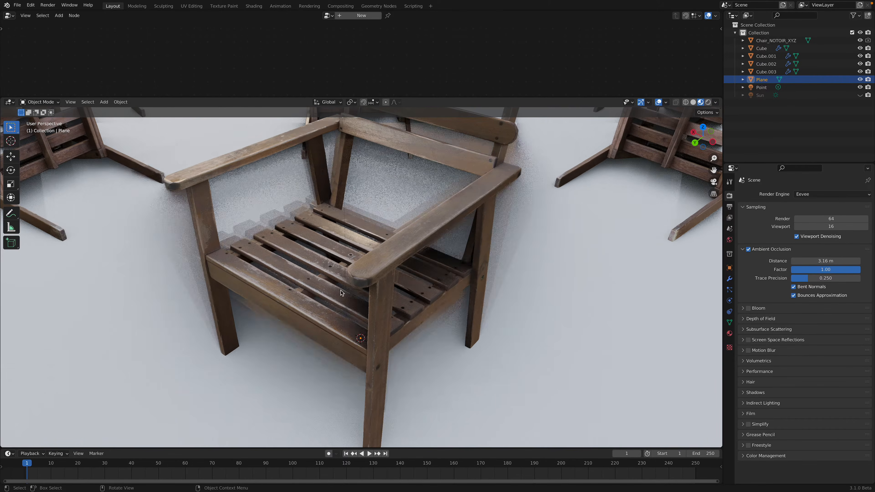
scroll(345, 251, down, 3)
middle_drag(344, 251, 394, 245)
scroll(413, 252, down, 7)
scroll(412, 255, down, 3)
scroll(394, 246, up, 3)
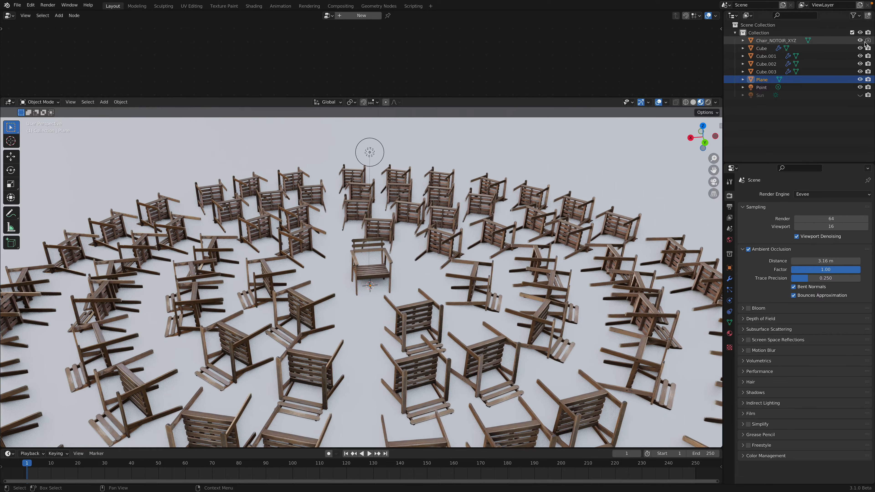
Step: Hide the source chair in the viewport again
click(860, 41)
middle_drag(517, 241, 521, 233)
Step: Switch to the browser, open the node_assets GitHub repository and read the Circular Array section of its README
key(ctrl+Right)
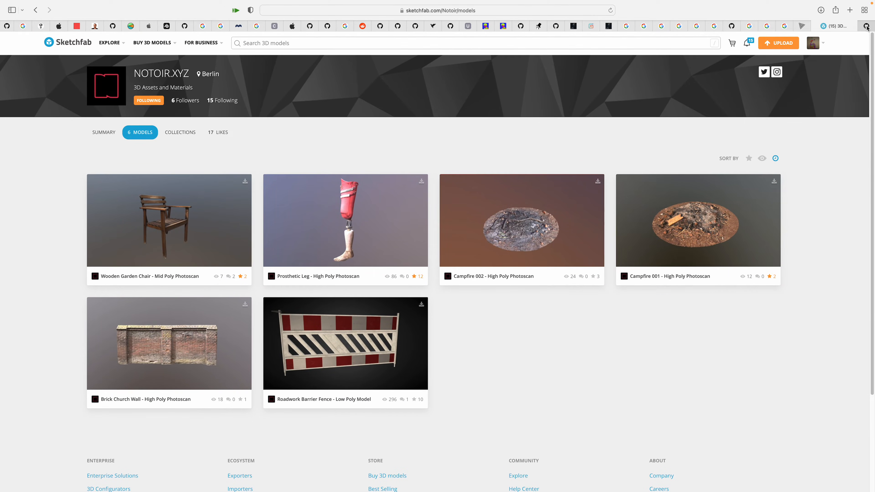
mouse_move(867, 28)
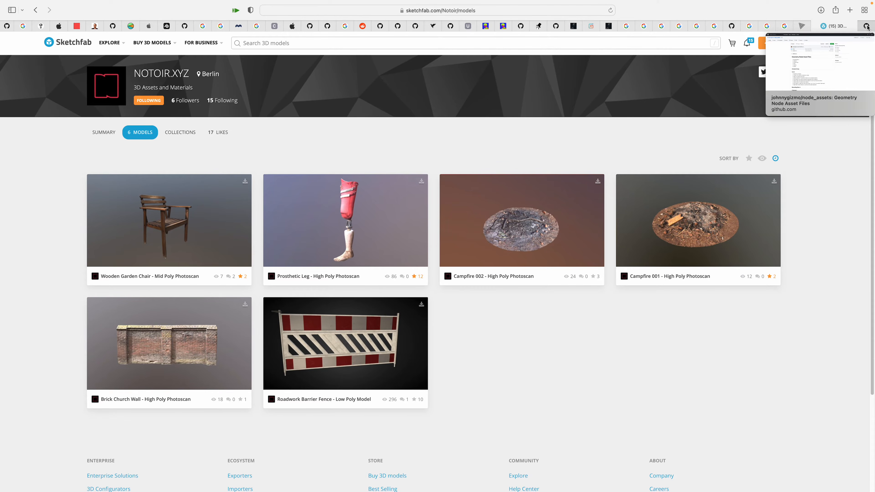
click(867, 27)
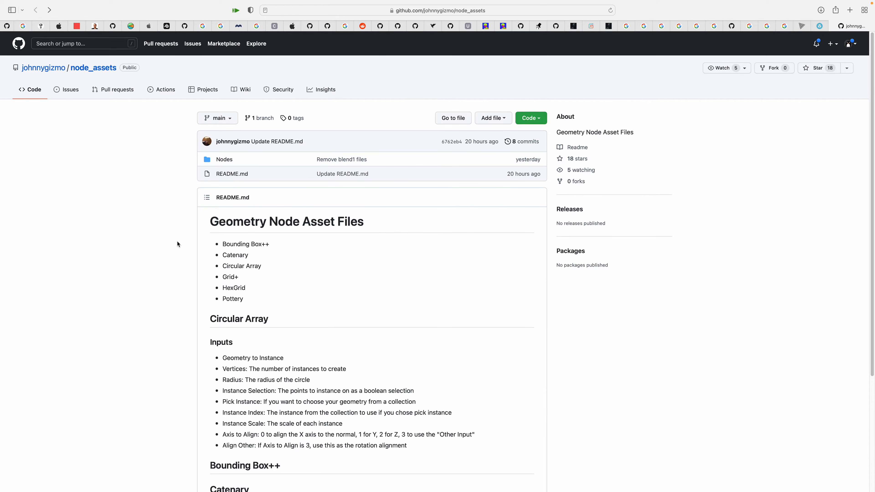
scroll(251, 264, down, 5)
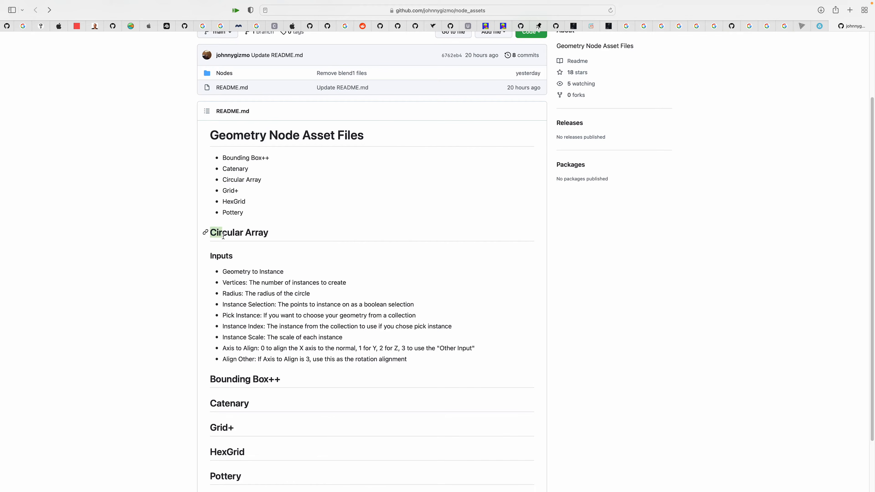
drag(286, 272, 439, 358)
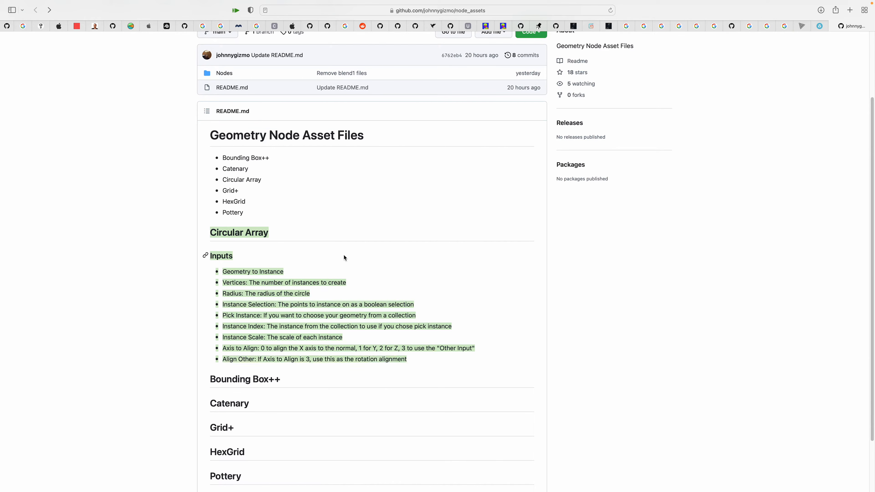
scroll(279, 244, up, 5)
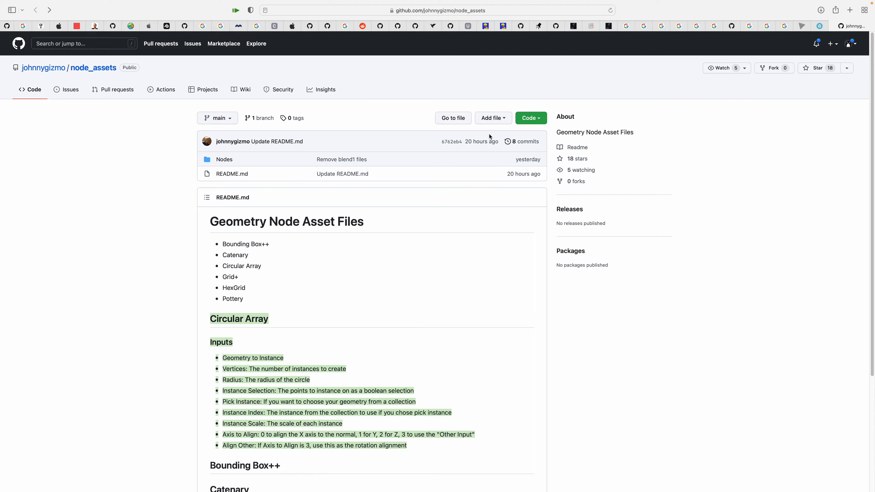
Step: Look at the repository's download options and the Blender files in its Nodes folder, and return to the main page
click(533, 119)
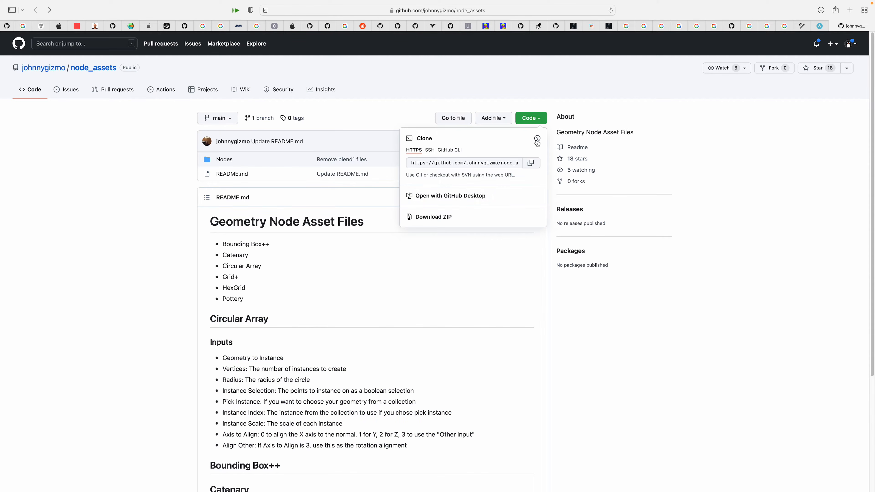
click(439, 217)
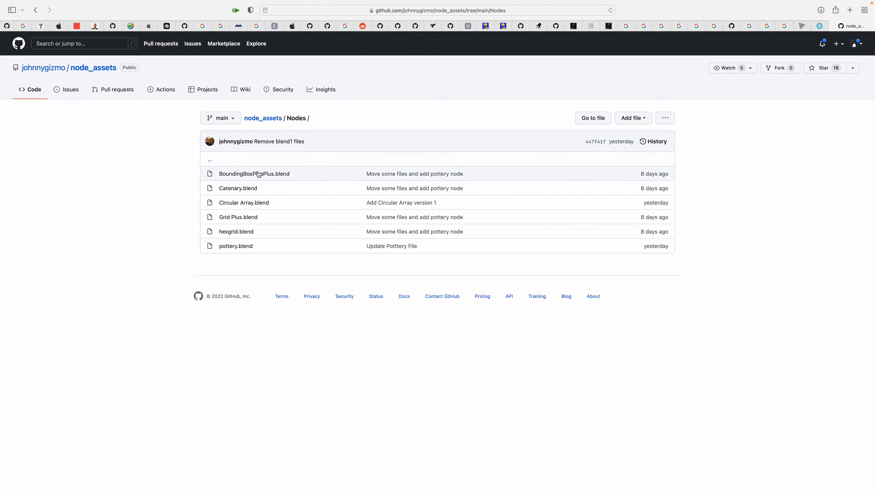
click(35, 13)
Step: Review the Circular Array input descriptions in the README and switch back to Blender
scroll(319, 308, down, 3)
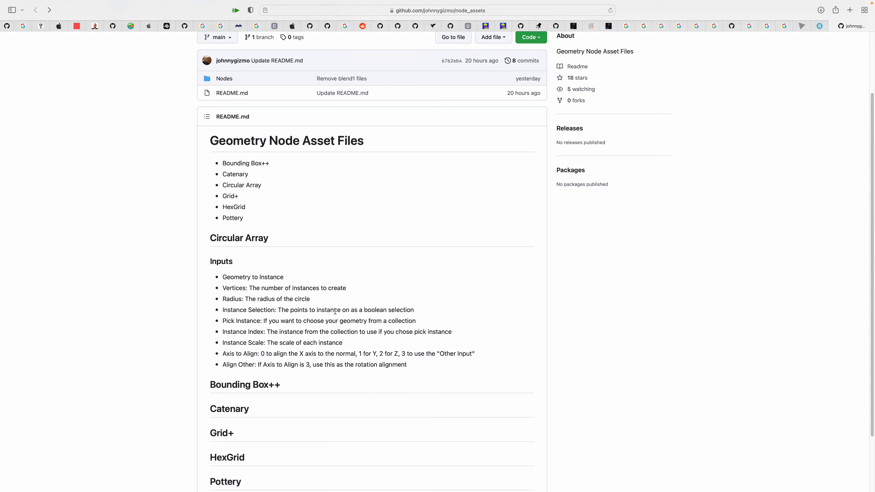
scroll(370, 352, down, 1)
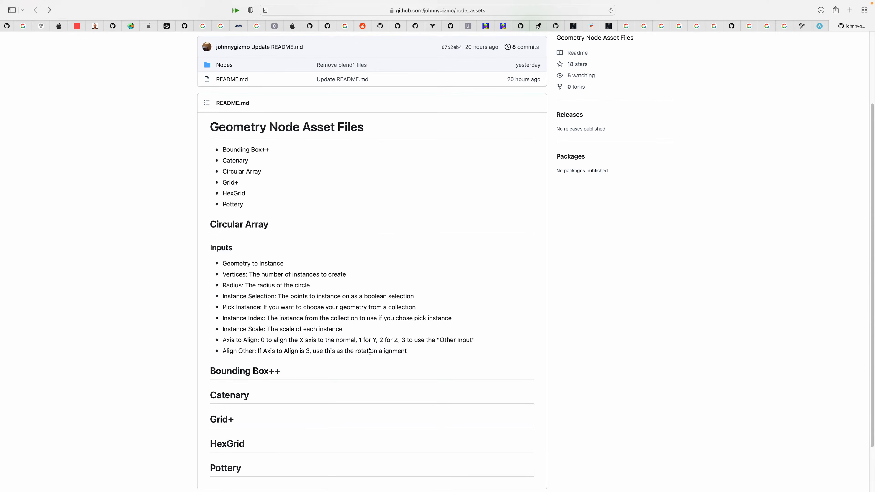
scroll(249, 184, up, 1)
drag(228, 228, 415, 279)
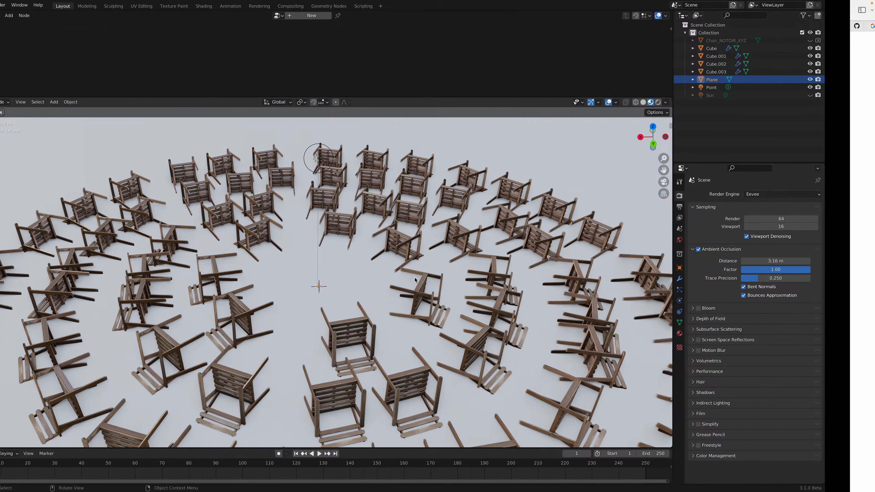
Step: Set the outermost chair ring, Cube.003, to 22 vertices and a radius of 6.21 m in its Geometry Nodes modifier
scroll(414, 279, down, 2)
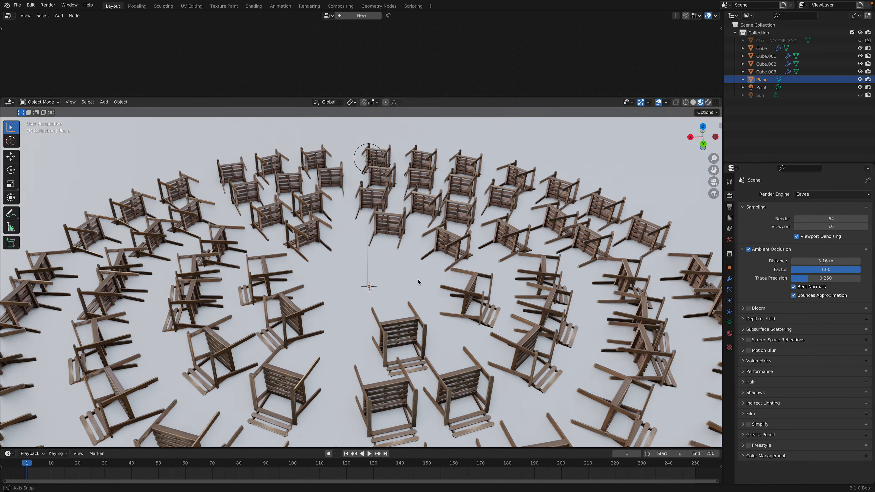
click(765, 73)
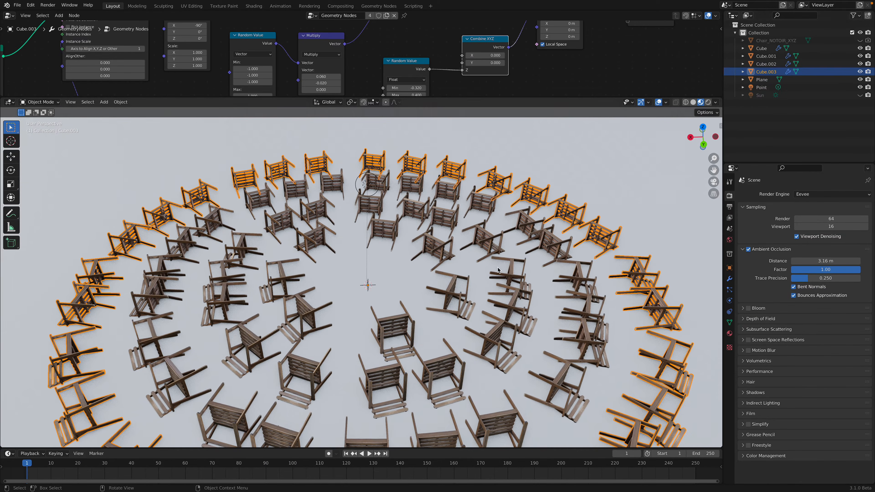
scroll(507, 277, down, 3)
scroll(514, 266, up, 3)
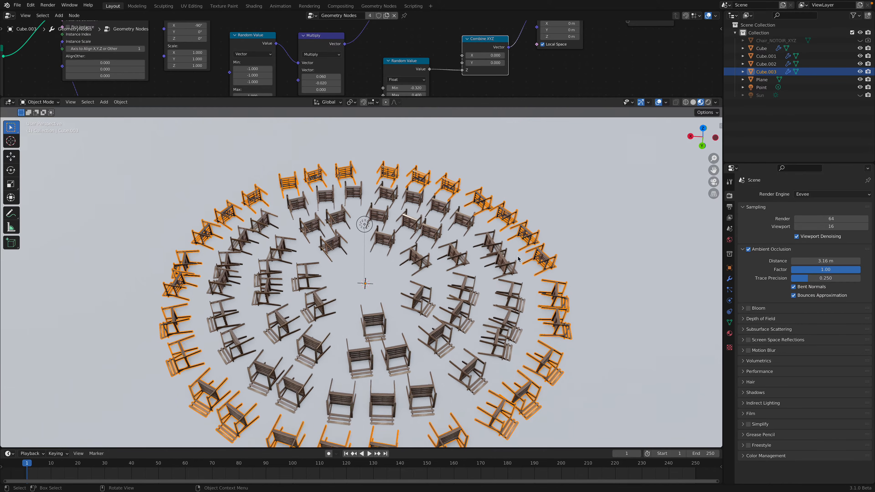
click(730, 278)
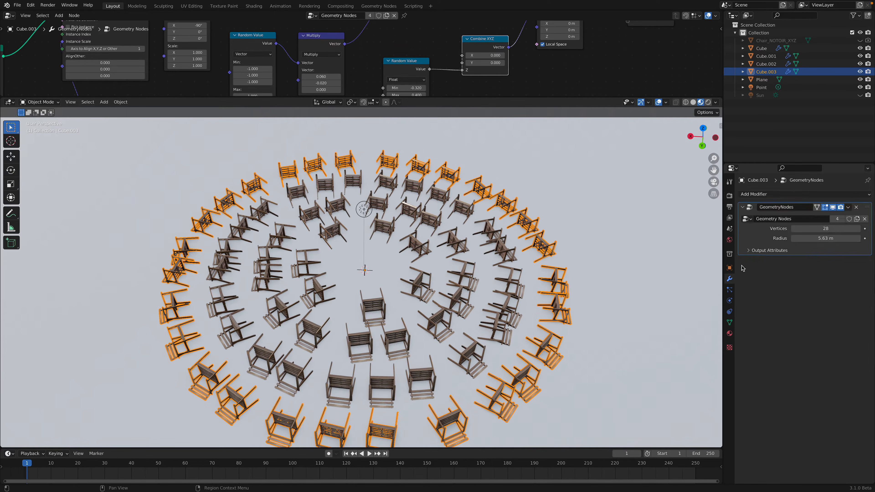
mouse_move(813, 239)
mouse_down()
mouse_move(848, 238)
mouse_move(831, 228)
mouse_move(847, 229)
mouse_move(822, 229)
mouse_up()
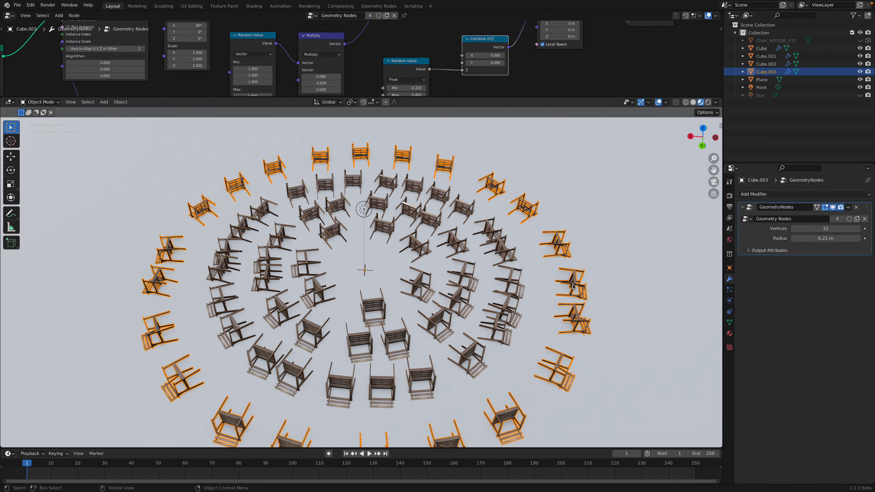
click(586, 262)
middle_drag(584, 276, 517, 264)
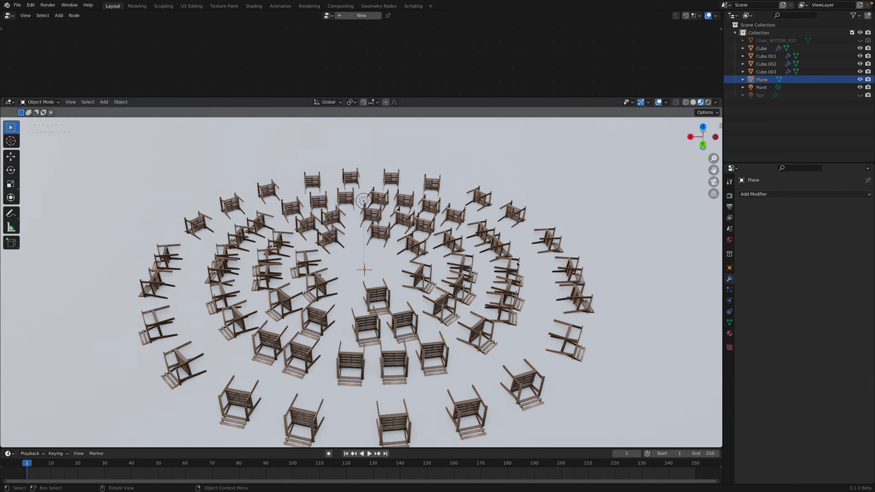
Step: Select the innermost chair ring, Cube.002, and enlarge the node editor to show its Circular Array node
click(431, 249)
drag(458, 97, 458, 260)
key(Home)
middle_drag(307, 104, 383, 140)
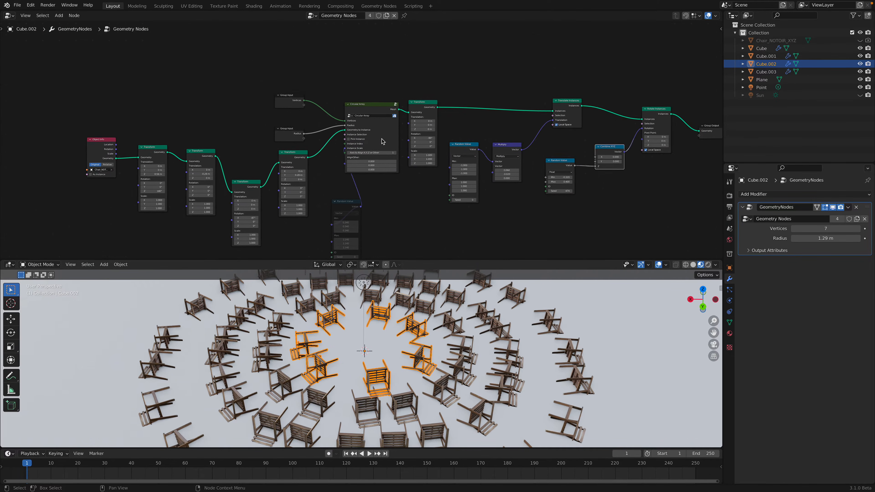
scroll(382, 141, up, 10)
drag(372, 63, 371, 61)
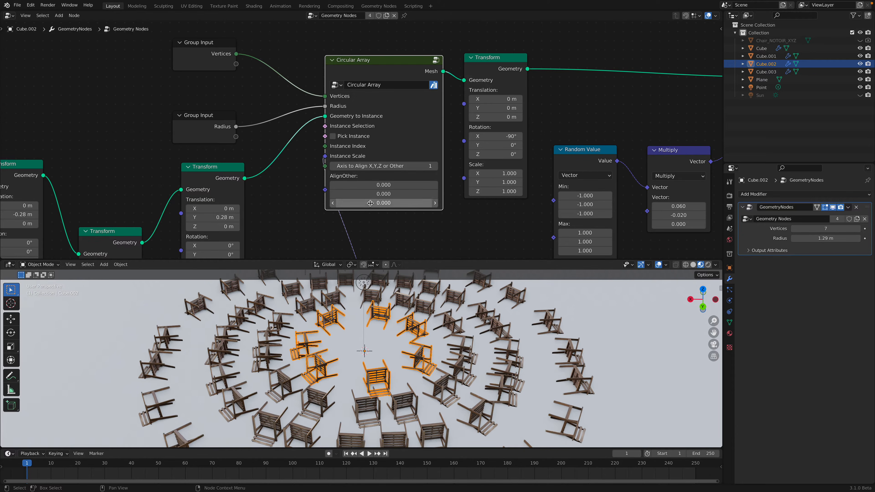
Step: Set the X rotation of the third Transform node after the Object Info node to 0°
scroll(456, 137, down, 2)
middle_drag(417, 157, 448, 110)
scroll(166, 148, down, 3)
middle_drag(166, 148, 276, 121)
scroll(283, 154, up, 2)
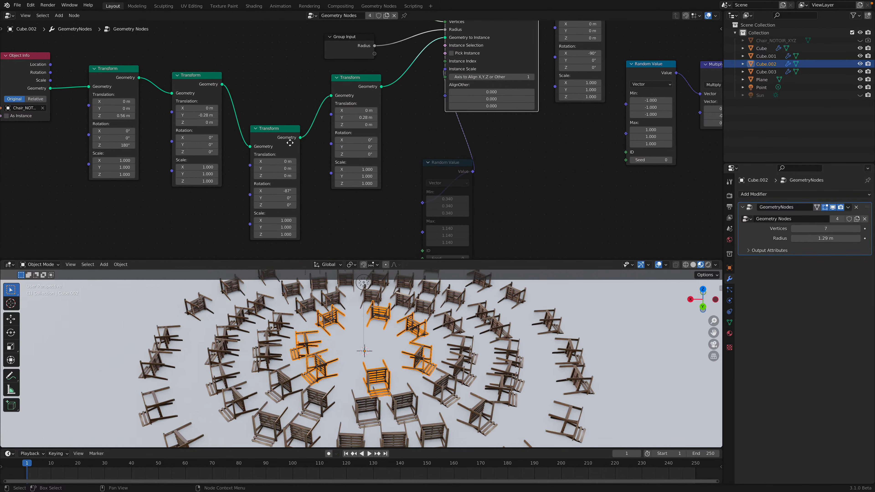
drag(290, 142, 292, 150)
middle_drag(276, 195, 273, 177)
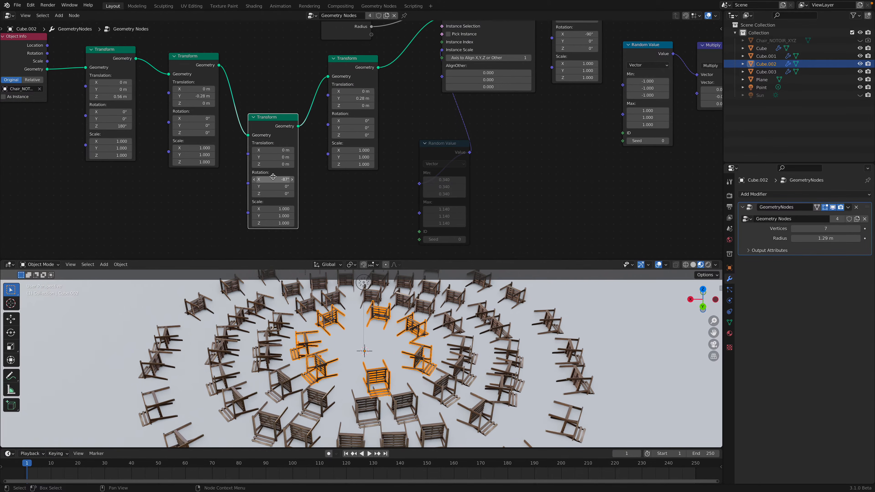
mouse_move(272, 179)
mouse_down()
mouse_move(302, 179)
mouse_move(280, 179)
mouse_move(288, 180)
mouse_up()
click(274, 179)
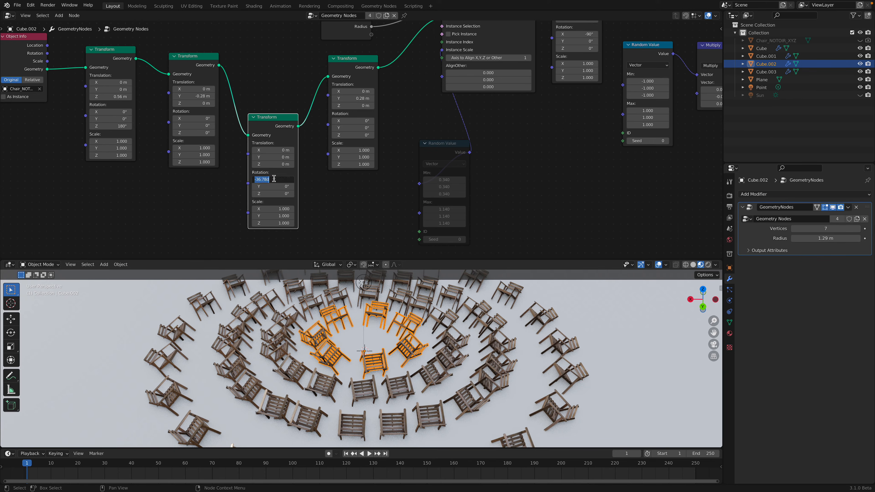
text(0)
key(Return)
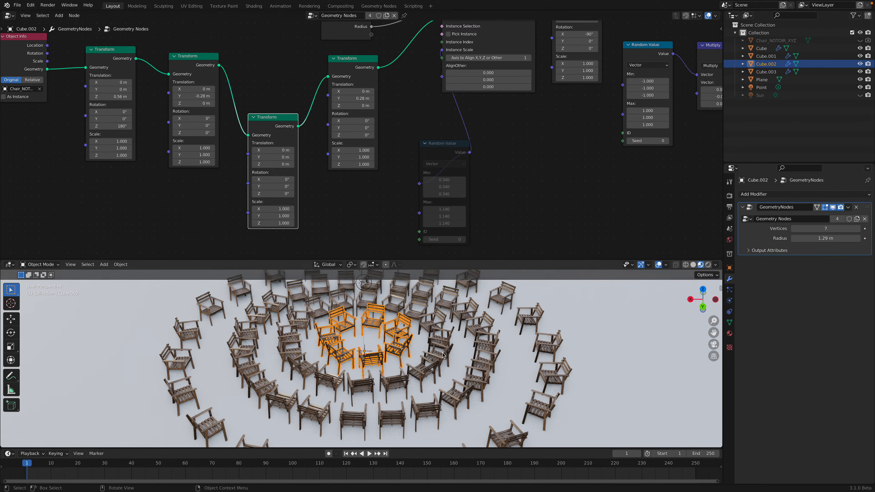
Step: Try a different Y rotation on the same Transform node and undo the change
middle_drag(289, 193, 302, 166)
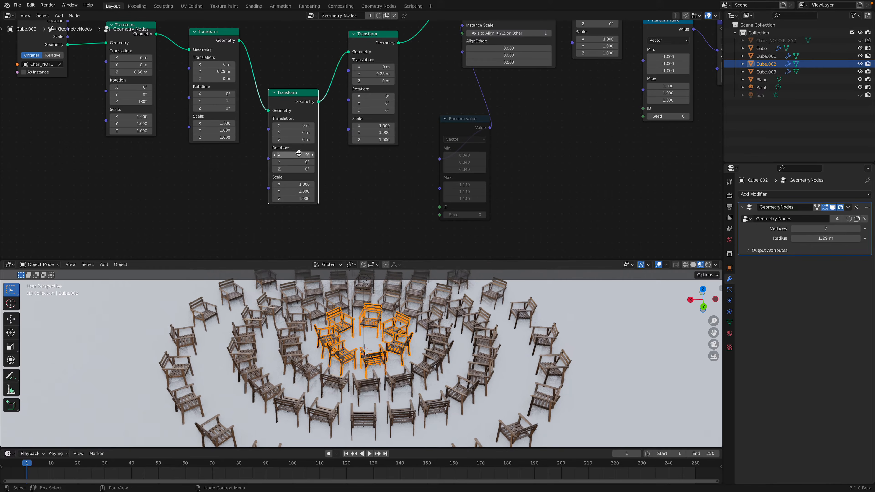
drag(296, 155, 306, 169)
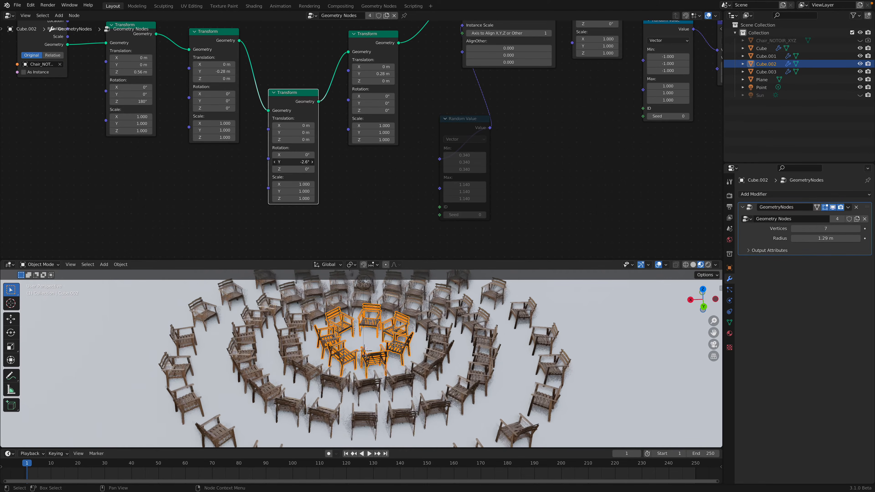
key(ctrl+z)
middle_drag(384, 161, 375, 164)
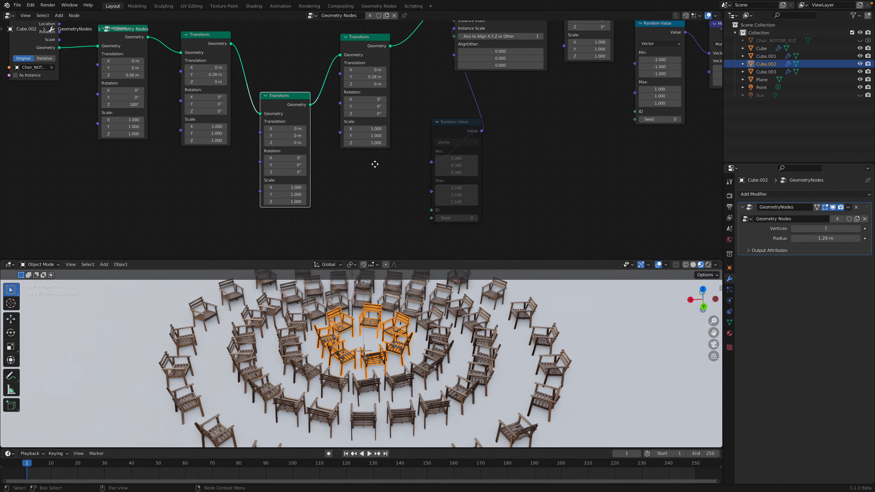
Step: Set the seed of the vector Random Value node feeding the Multiply node to 178
drag(456, 128, 434, 121)
middle_drag(436, 121, 362, 142)
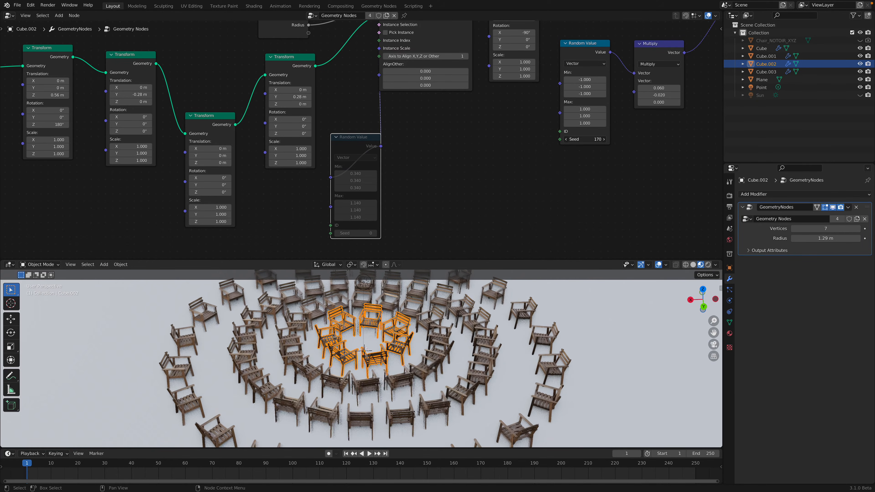
middle_drag(547, 121, 389, 158)
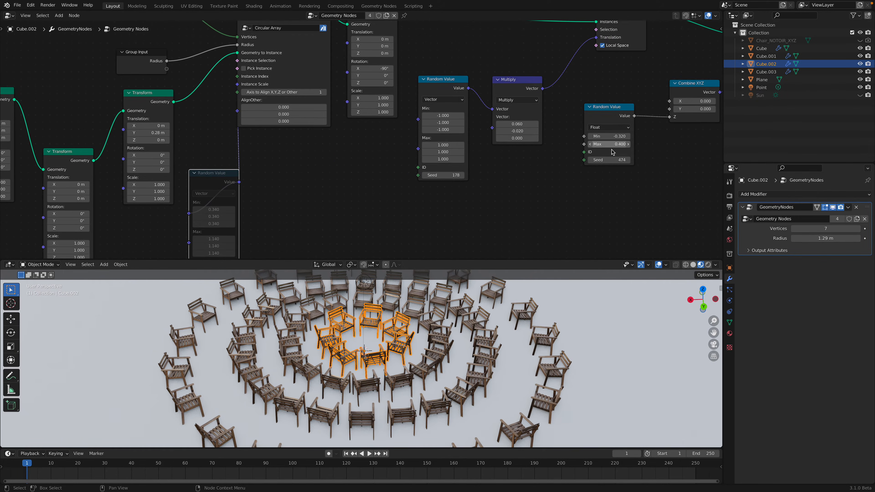
Step: Set the float Random Value node to a minimum of -0.380, a maximum of 0.800 and a seed of 636
middle_drag(579, 310, 579, 337)
drag(615, 137, 616, 160)
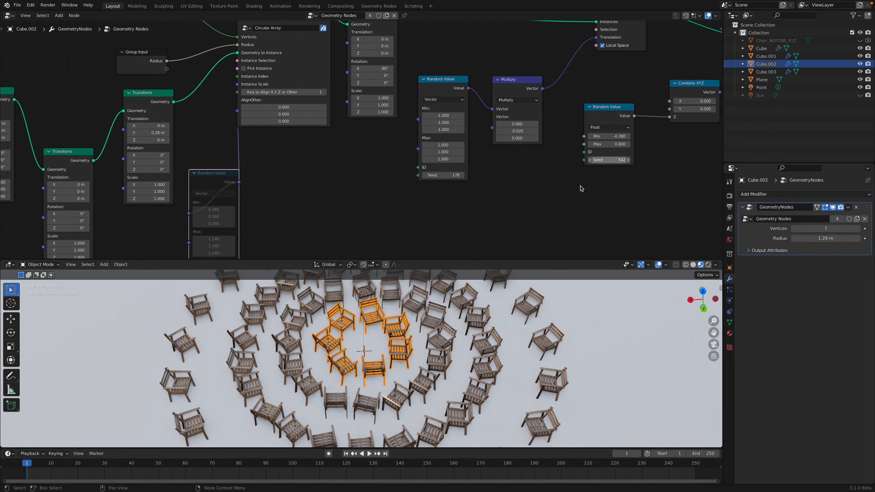
drag(500, 259, 485, 162)
middle_drag(485, 194, 487, 260)
scroll(486, 260, down, 2)
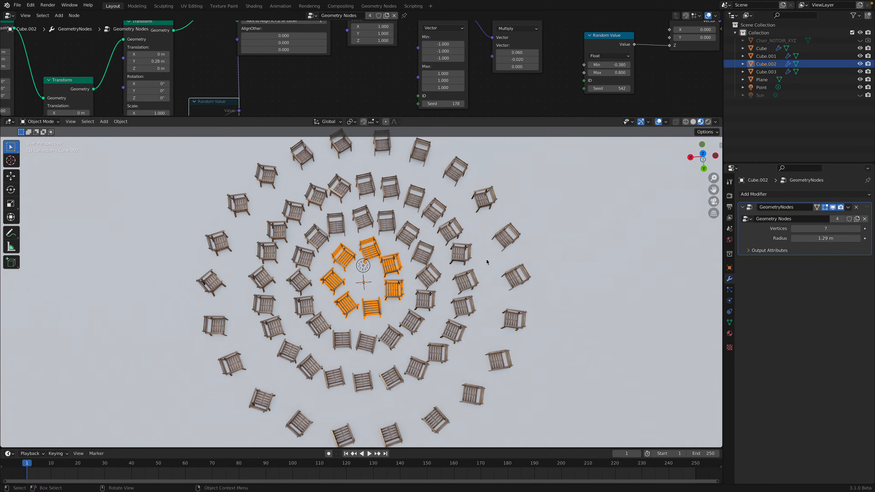
drag(618, 89, 634, 89)
Step: Frame the whole chair node tree and examine how the Object Info, Transform and Circular Array nodes connect
middle_drag(487, 221, 489, 122)
drag(491, 118, 491, 197)
key(Home)
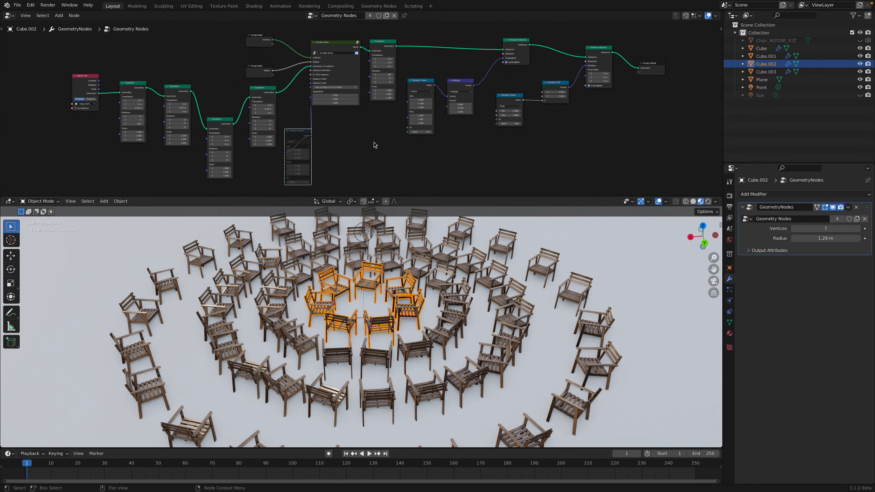
scroll(375, 144, up, 1)
scroll(379, 154, up, 1)
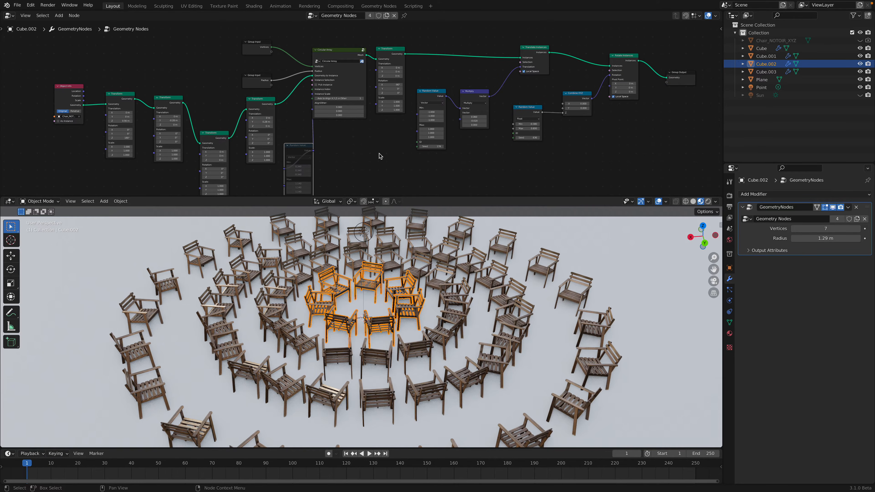
scroll(383, 154, up, 3)
middle_drag(379, 156, 403, 186)
scroll(348, 85, up, 1)
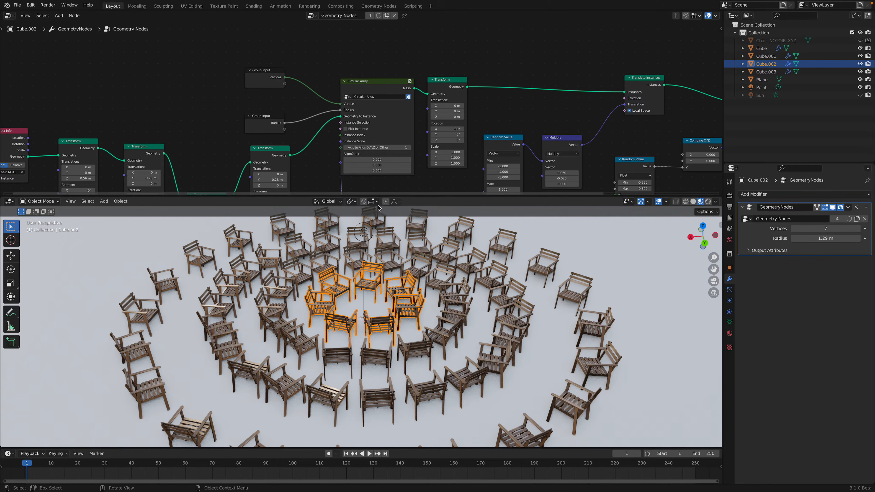
drag(403, 195, 404, 249)
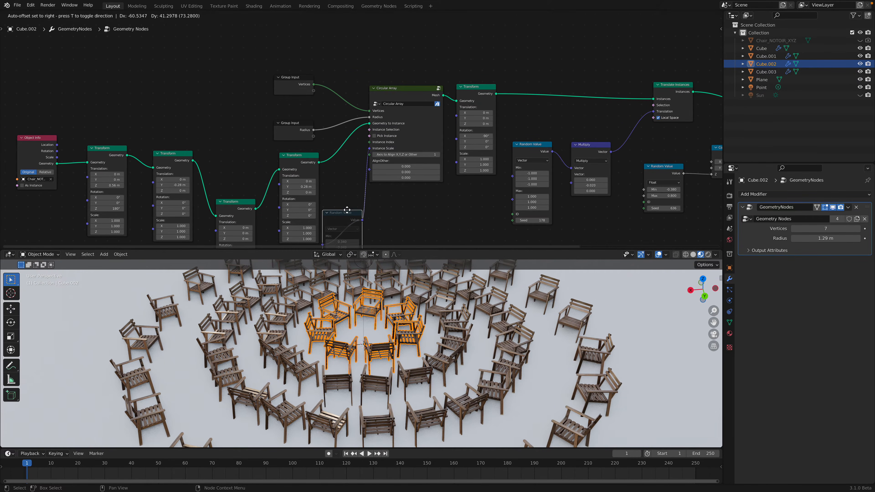
scroll(362, 153, up, 2)
Step: Enter the Circular Array node group and look over its internal nodes
drag(380, 113, 376, 104)
scroll(382, 101, up, 3)
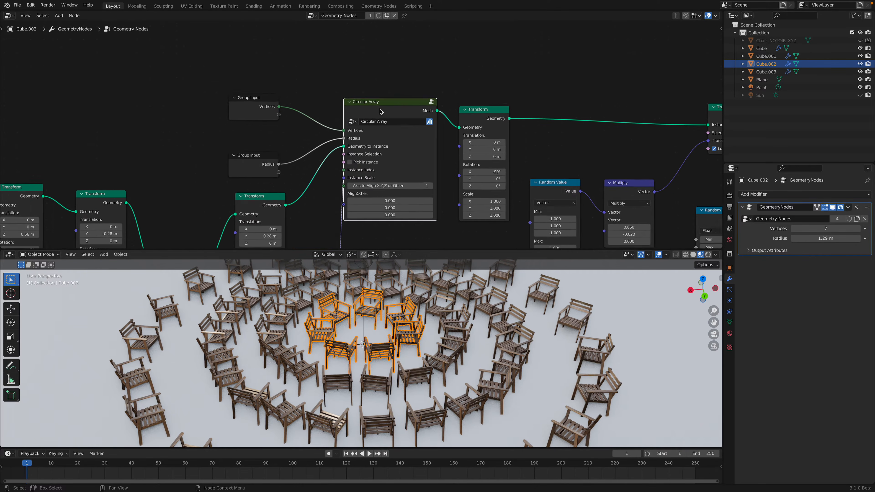
middle_drag(390, 85, 384, 62)
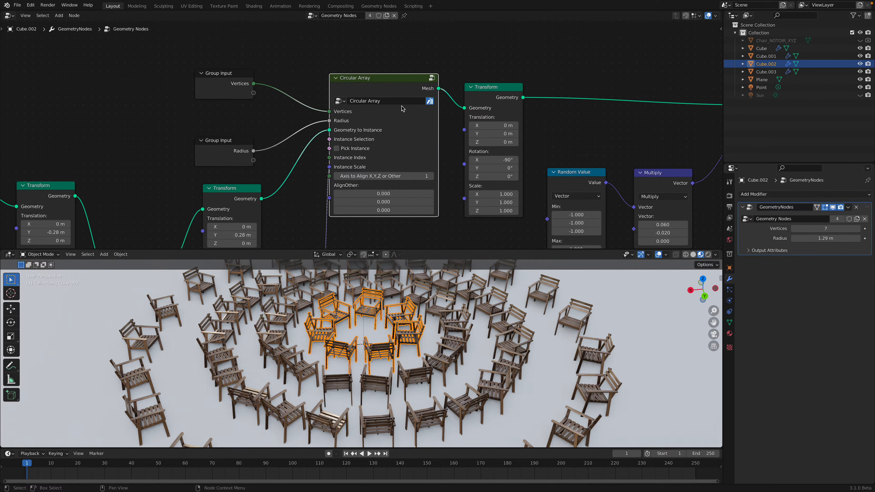
key(Tab)
scroll(241, 111, down, 4)
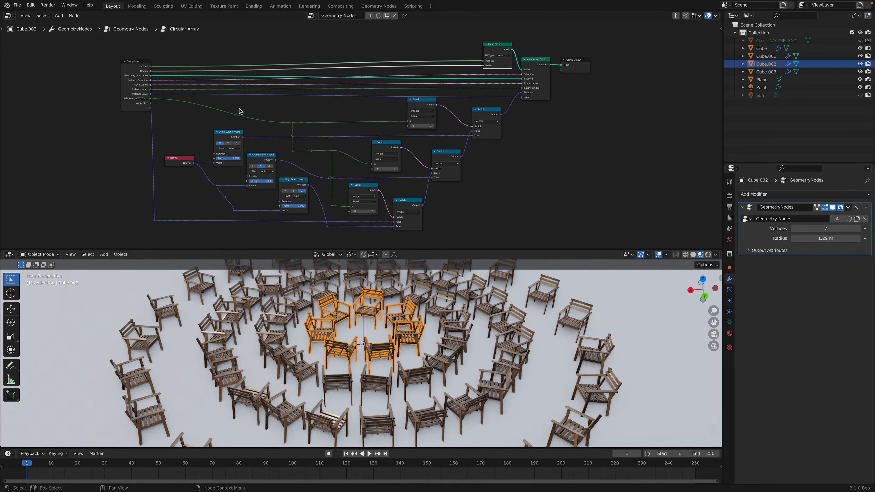
scroll(398, 148, up, 1)
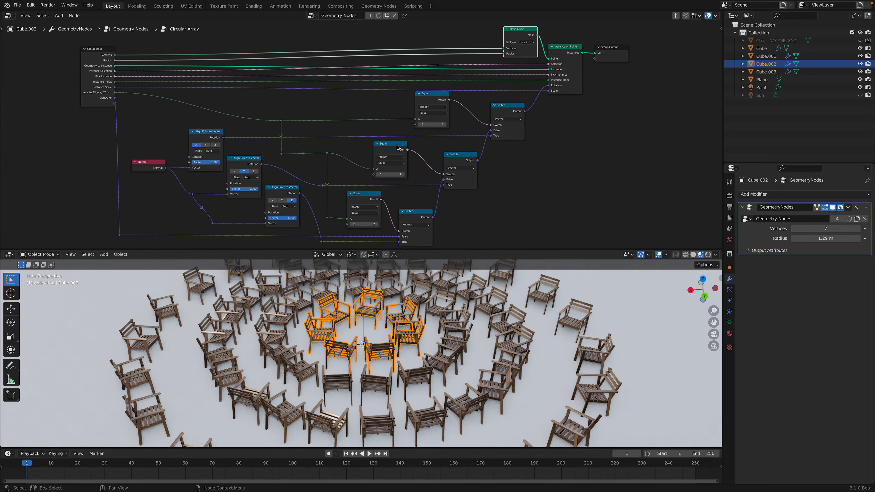
middle_drag(336, 130, 333, 131)
Step: Reposition the Group Output and Instance on Points nodes inside the Circular Array group, and leave the group
drag(528, 31, 523, 31)
click(576, 48)
drag(605, 50, 637, 56)
click(571, 54)
drag(571, 54, 585, 60)
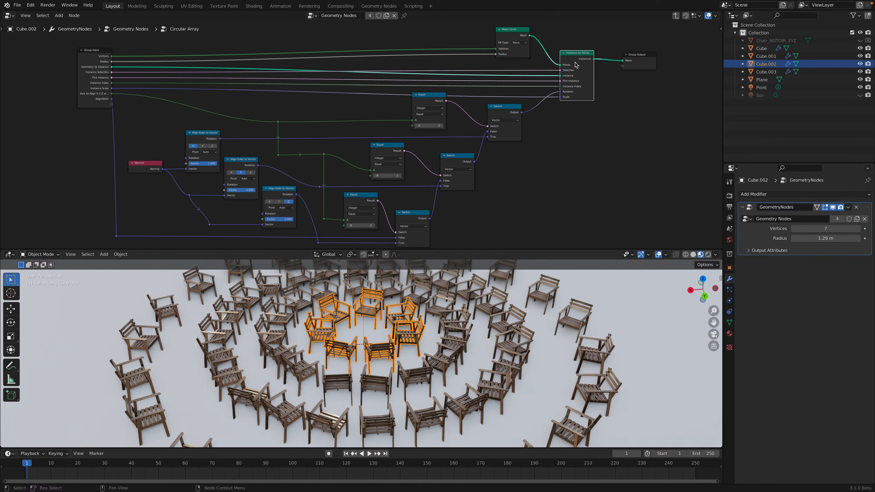
middle_drag(514, 78, 506, 84)
key(Tab)
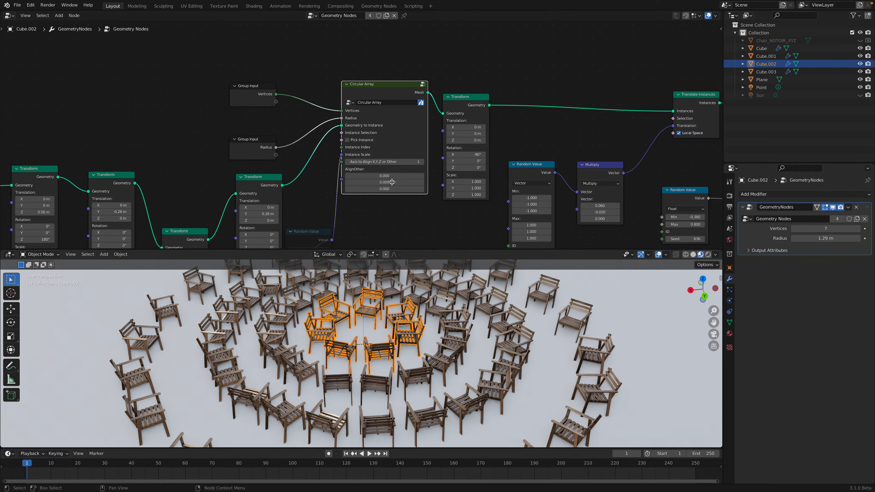
Step: Set the Multiply node's vector feeding Translate Instances to 0.200 in X and 0.220 in Y
scroll(358, 137, down, 3)
middle_drag(342, 116, 308, 114)
middle_drag(510, 142, 353, 143)
middle_drag(462, 111, 378, 149)
scroll(377, 149, up, 6)
drag(435, 96, 431, 100)
middle_drag(431, 106, 439, 75)
middle_drag(388, 178, 409, 140)
drag(360, 163, 495, 188)
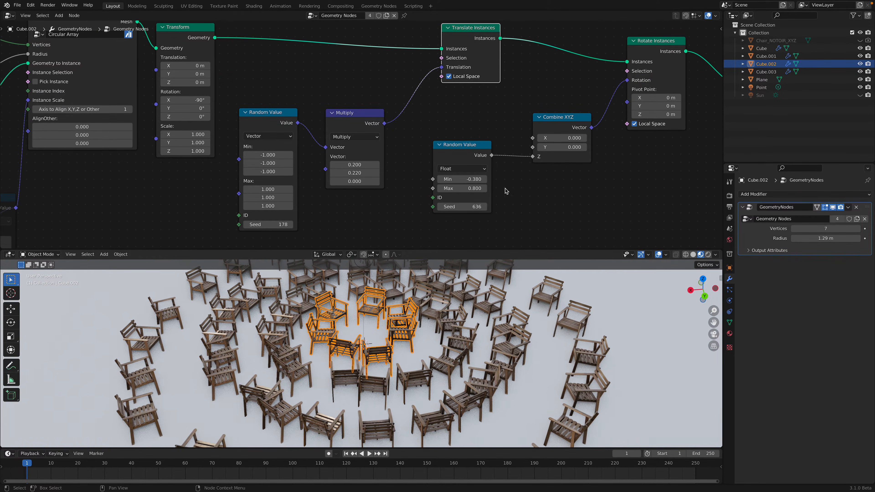
Step: Set the float Random Value node feeding Combine XYZ to a minimum of -9.260 and a seed of 690
middle_drag(495, 188, 486, 168)
drag(455, 159, 477, 160)
drag(456, 187, 493, 186)
drag(455, 160, 355, 160)
Step: Delete the three outer chair rings, Cube, Cube.001 and Cube.003, and select the innermost ring, Cube.002
scroll(493, 345, down, 5)
key(a)
middle_drag(493, 342, 459, 323)
click(504, 330)
click(460, 321)
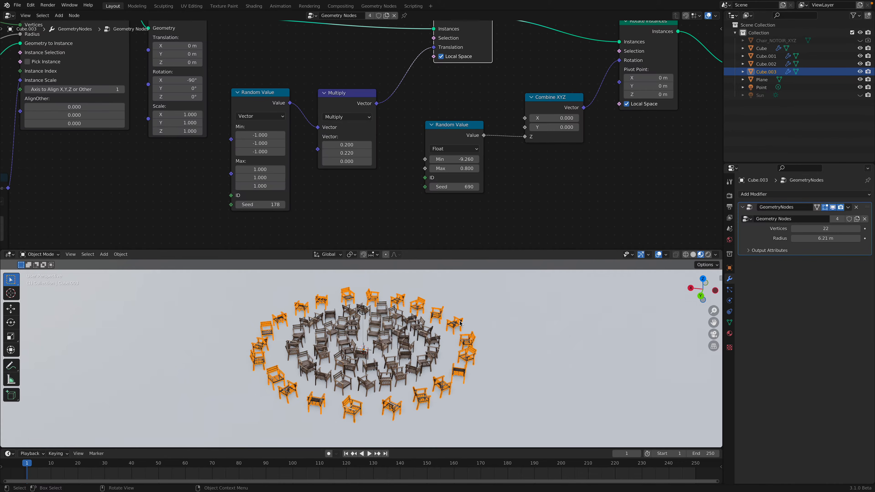
key(x)
click(460, 321)
click(422, 325)
key(x)
click(419, 324)
click(402, 330)
key(x)
click(402, 328)
click(404, 334)
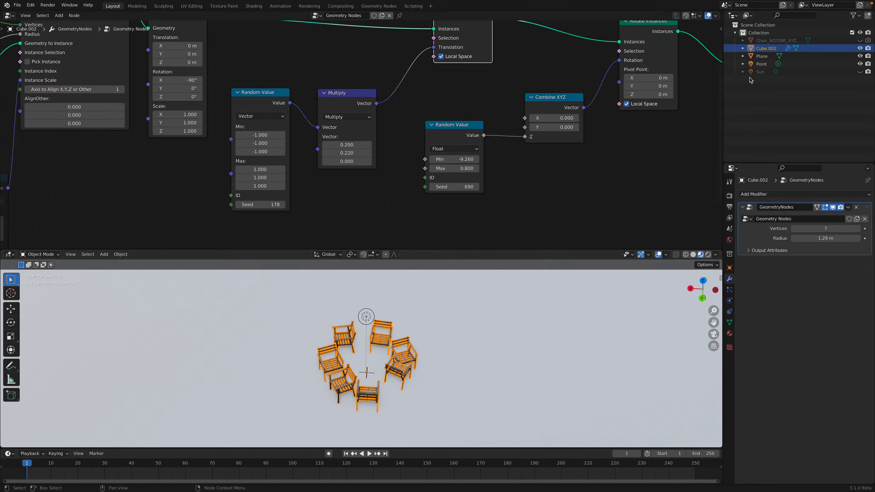
Step: Set the remaining chair ring to 21 vertices and a radius of 5.29 m in its Geometry Nodes modifier
middle_drag(444, 330, 423, 333)
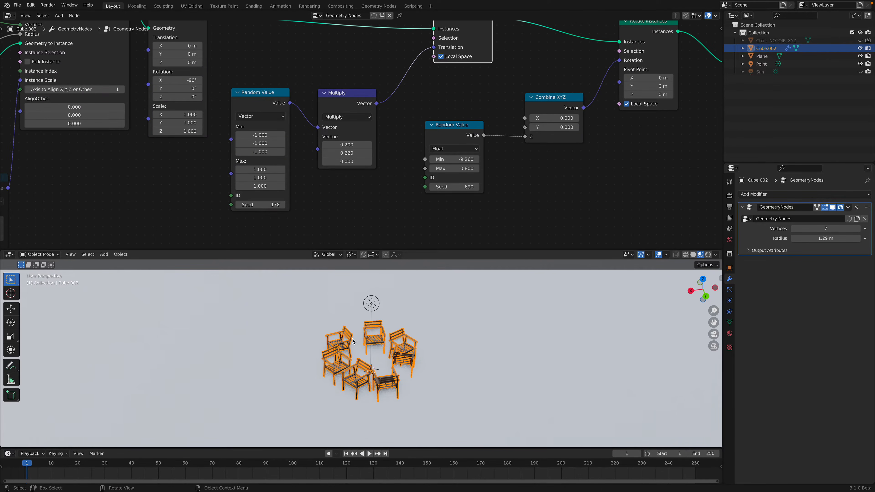
drag(826, 239, 844, 238)
click(826, 228)
text(15)
key(Return)
scroll(598, 307, down, 3)
middle_drag(598, 306, 591, 314)
mouse_move(811, 228)
mouse_down()
mouse_move(840, 228)
mouse_move(802, 241)
mouse_move(841, 229)
mouse_move(798, 228)
mouse_up()
middle_drag(412, 335, 366, 328)
click(412, 337)
scroll(410, 337, up, 1)
click(356, 305)
scroll(270, 146, down, 3)
middle_drag(90, 56, 90, 64)
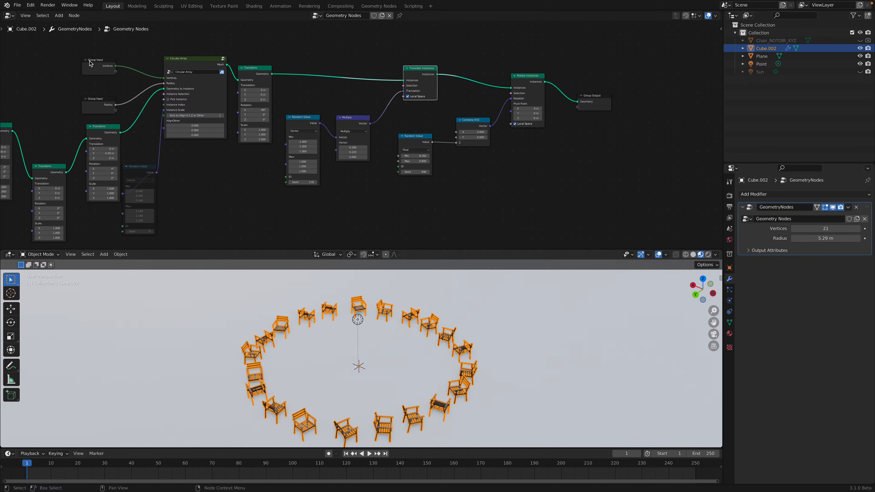
Step: Open the recent file Circular Array.blend without saving the changes to the chair scene
click(18, 7)
mouse_move(35, 31)
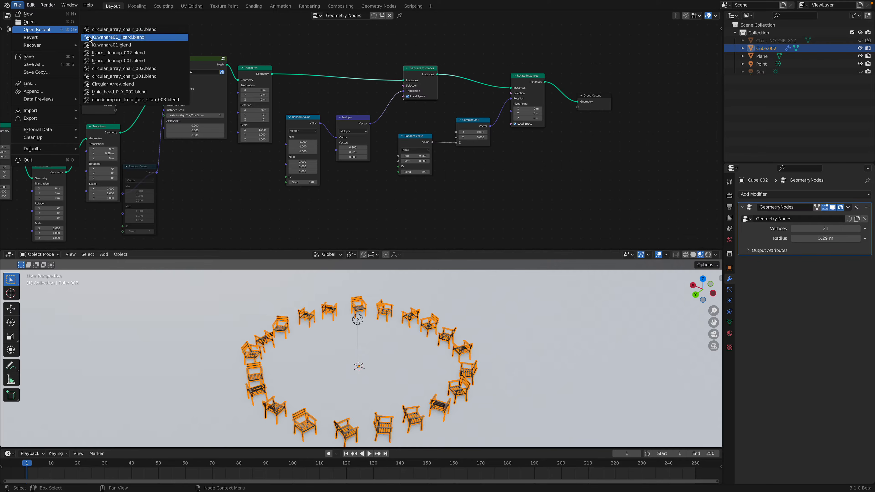
click(139, 84)
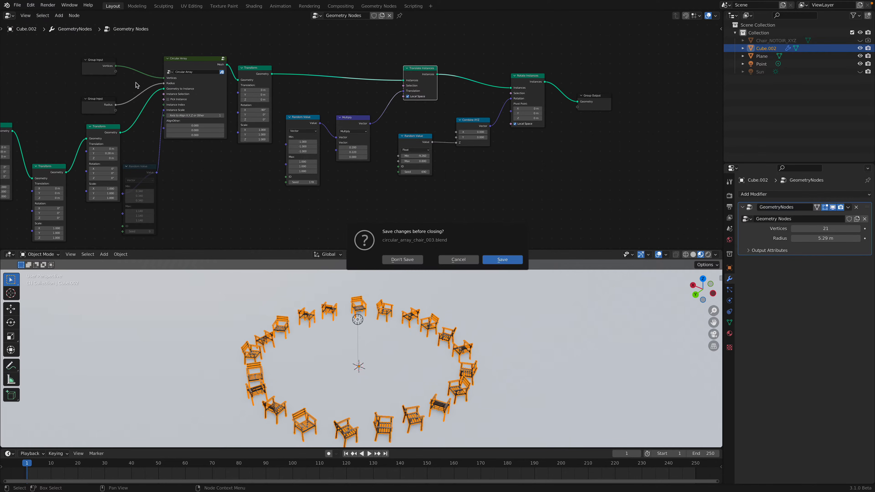
click(421, 259)
Step: Move the Cone and Group Output nodes farther away from the Circular Array node
scroll(512, 154, down, 3)
middle_drag(512, 150, 564, 158)
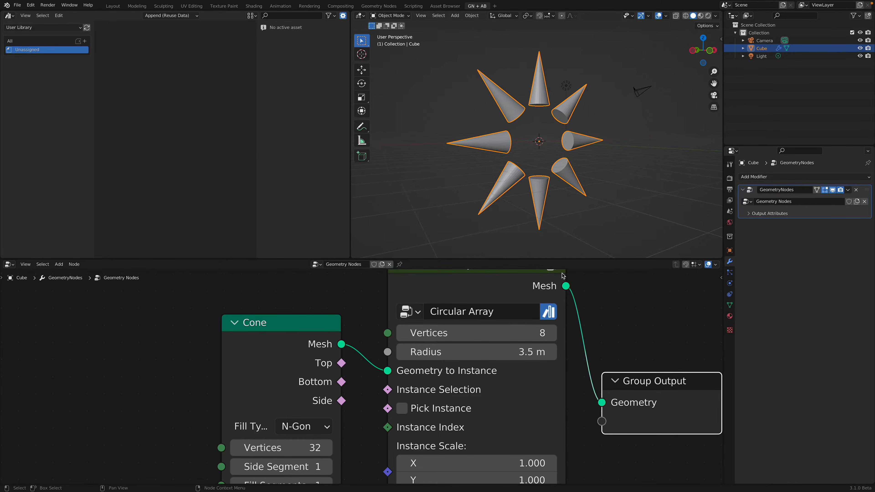
scroll(488, 327, down, 4)
middle_drag(480, 224, 492, 156)
drag(380, 311, 380, 310)
drag(456, 360, 474, 358)
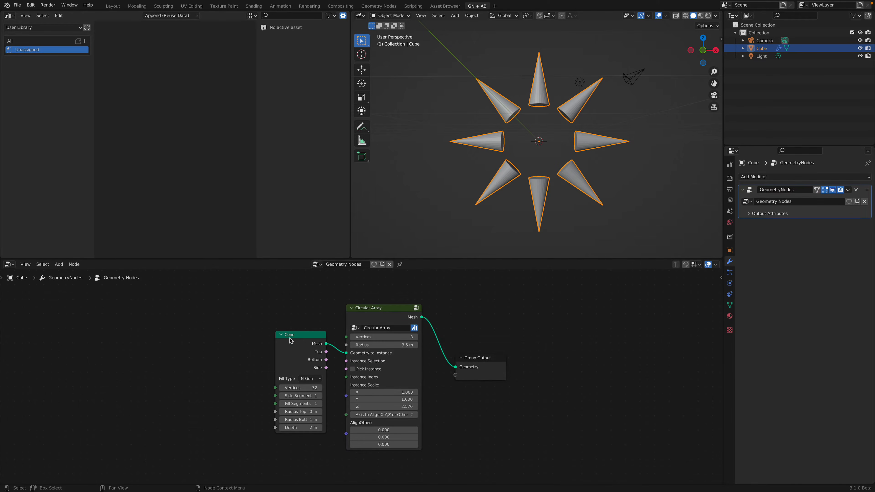
drag(289, 341, 282, 330)
Step: Set the Cone node to 12 vertices, 73 side segments, 195 fill segments, top radius 1.4 m and bottom radius 0.6 m
scroll(287, 334, up, 1)
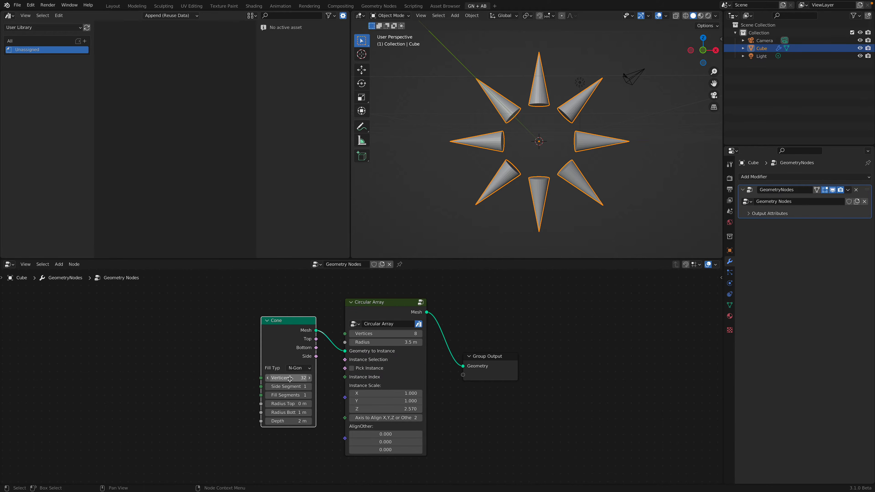
text(12)
key(Return)
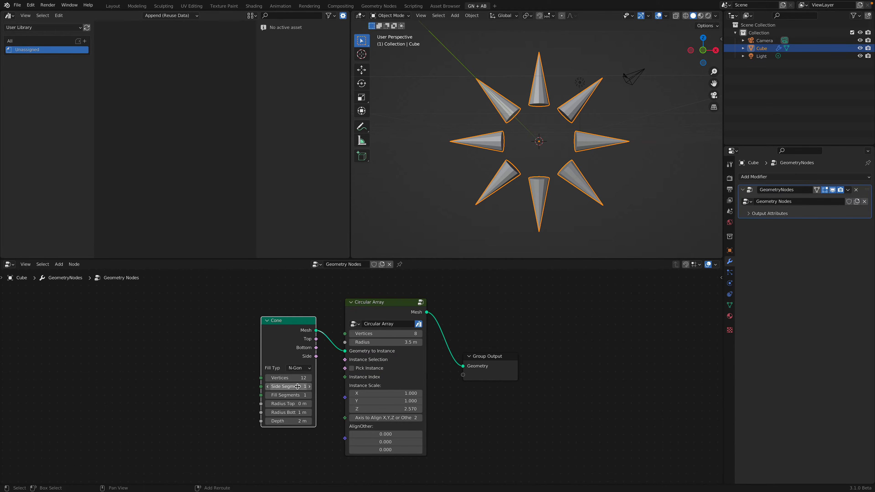
drag(289, 387, 286, 413)
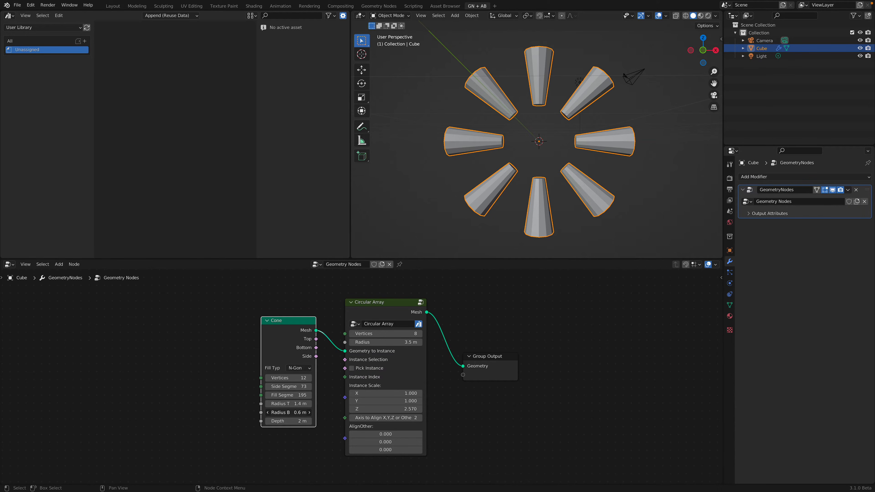
Step: Set the Circular Array node of the cones to 16 vertices and a radius of 4.48 m
drag(386, 334, 408, 343)
click(523, 152)
click(586, 141)
scroll(555, 147, down, 1)
middle_drag(550, 147, 554, 125)
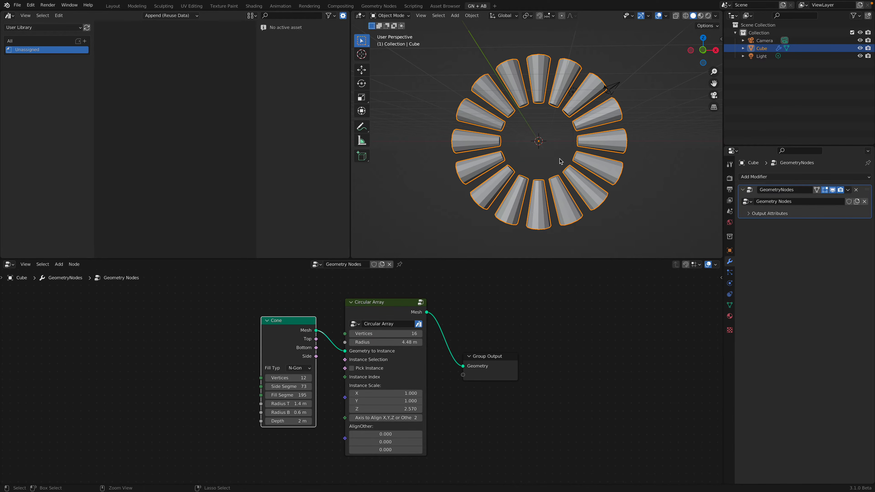
Step: Copy the cone array object and start a new General file without saving the changes to Circular Array.blend
click(18, 8)
mouse_move(31, 15)
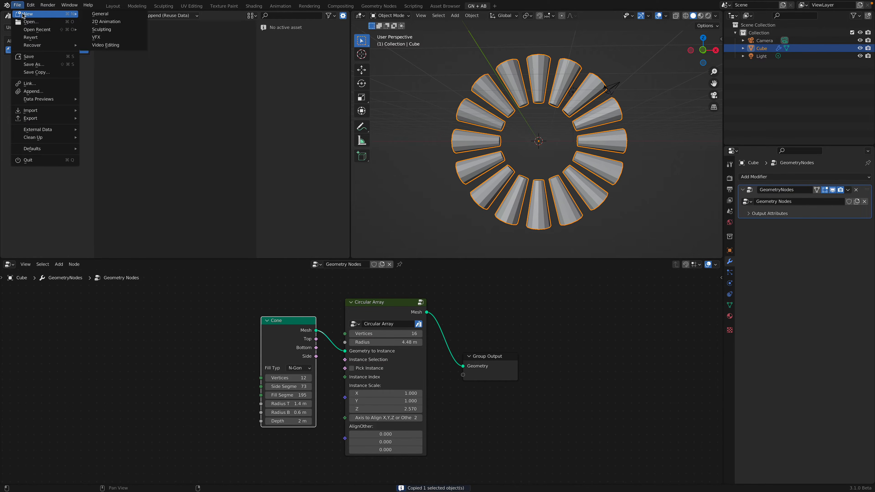
click(97, 16)
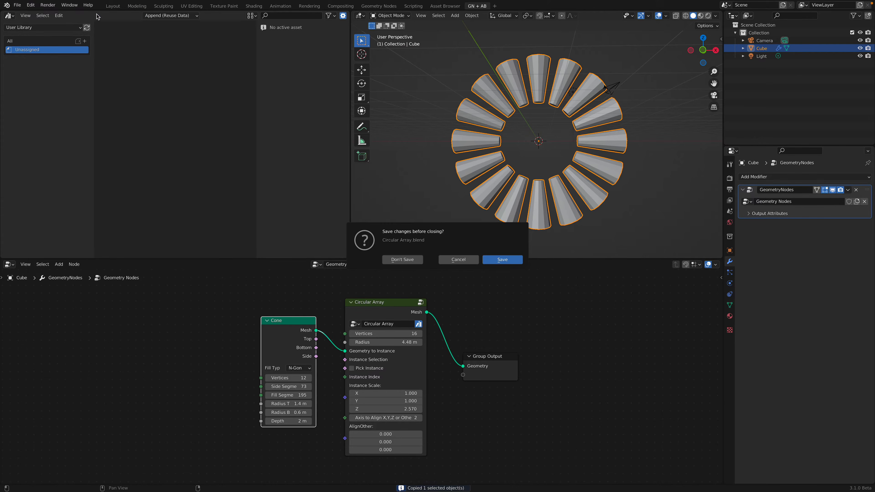
click(403, 260)
Step: Delete all default objects from the new scene and paste the copied cone array object
key(a)
key(Delete)
key(ctrl+v)
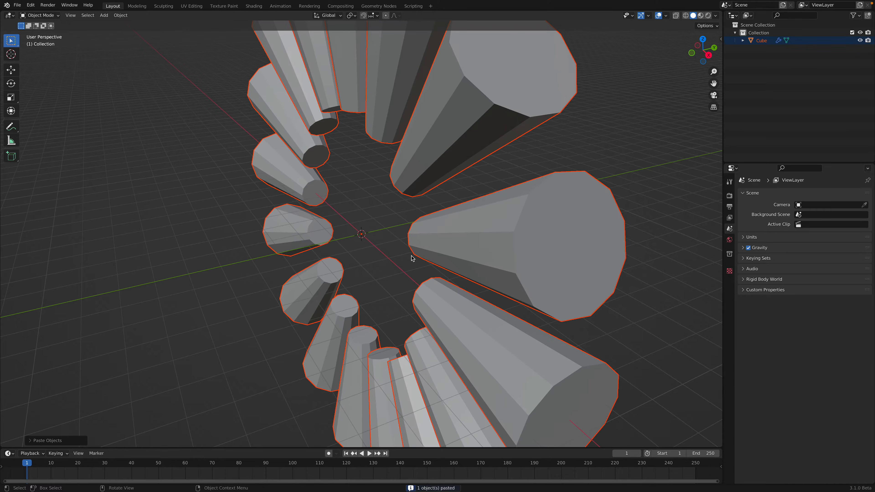
click(411, 256)
scroll(399, 235, down, 3)
middle_drag(399, 234, 458, 220)
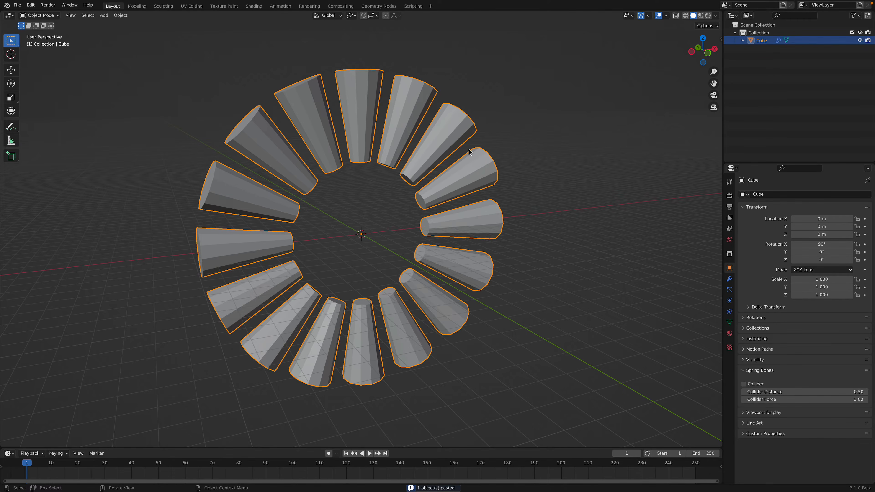
middle_drag(470, 152, 592, 107)
Step: Split the 3D viewport into two stacked areas and turn the upper one into a Geometry Node Editor
drag(2, 21, 7, 220)
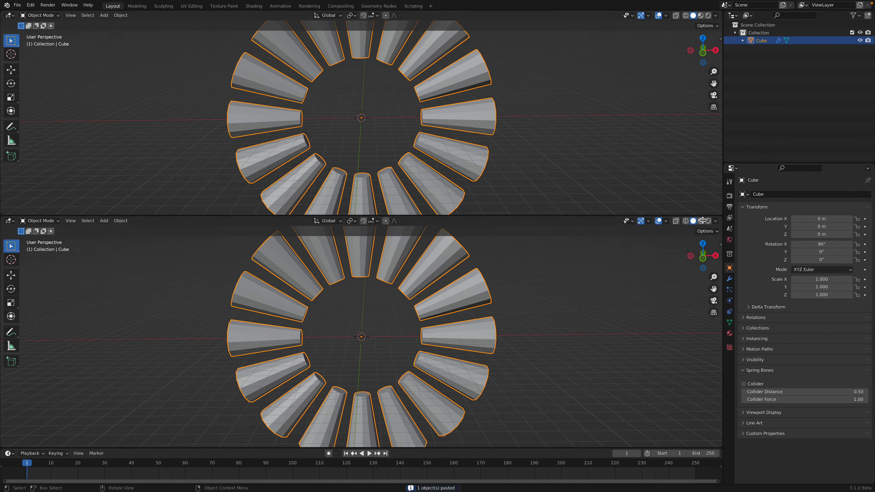
click(9, 15)
click(32, 88)
scroll(322, 88, down, 3)
scroll(350, 60, up, 5)
click(350, 61)
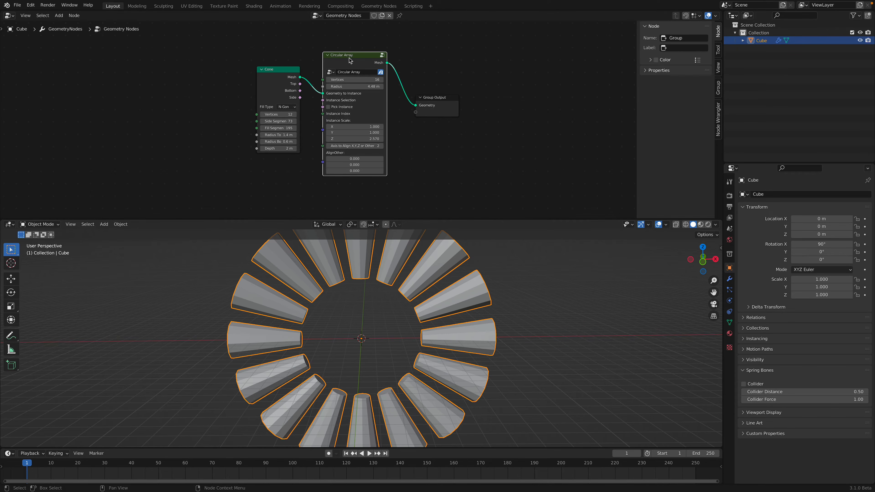
Step: Shift the Group Output node slightly away from the Circular Array node and enlarge the 3D viewport by shrinking the node editor
drag(445, 98, 456, 93)
middle_drag(434, 253, 448, 255)
drag(482, 217, 482, 146)
middle_drag(482, 162, 479, 217)
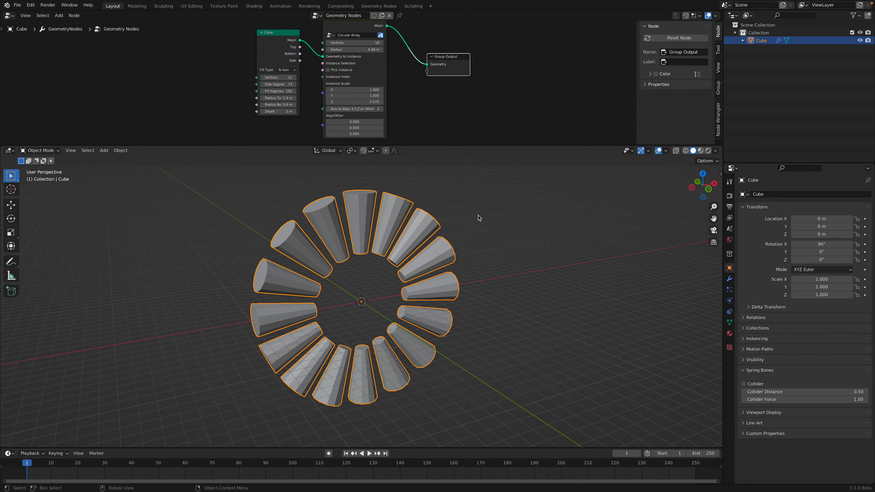
click(478, 218)
Step: Import scene.usdc as USD from the Wooden_Garden_Chair folder in Downloads, with USD preview import and material blend enabled
click(19, 6)
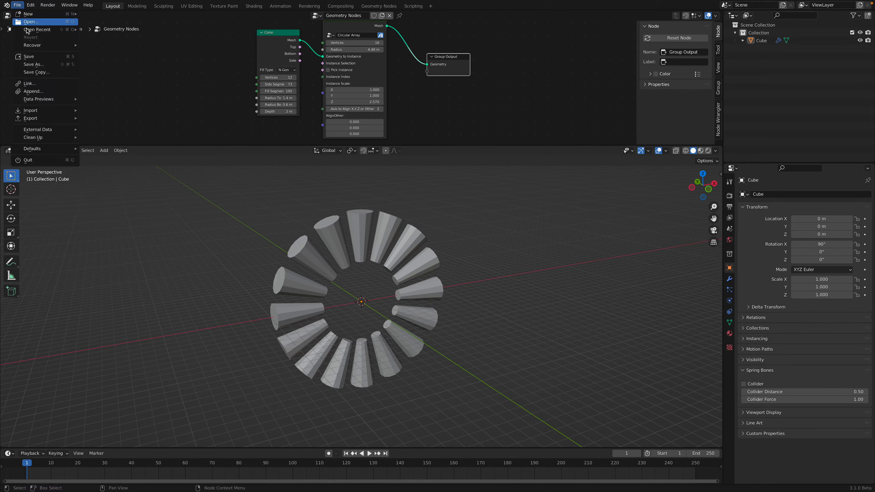
mouse_move(47, 110)
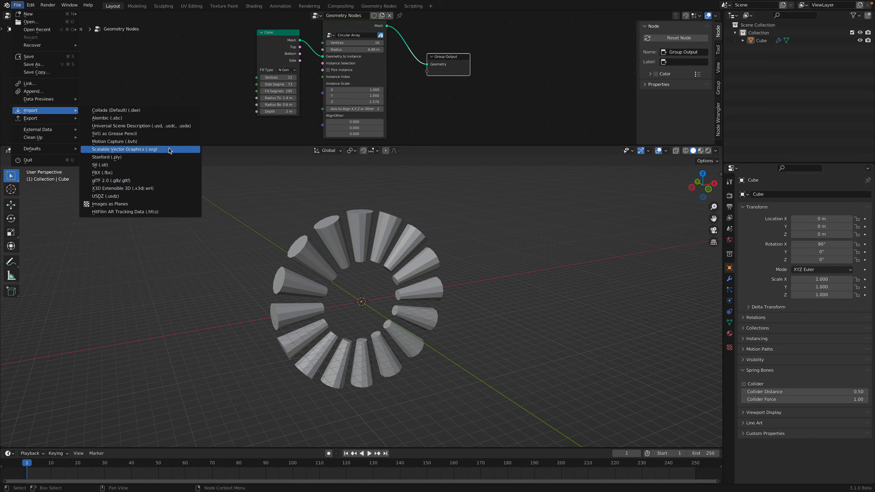
click(173, 127)
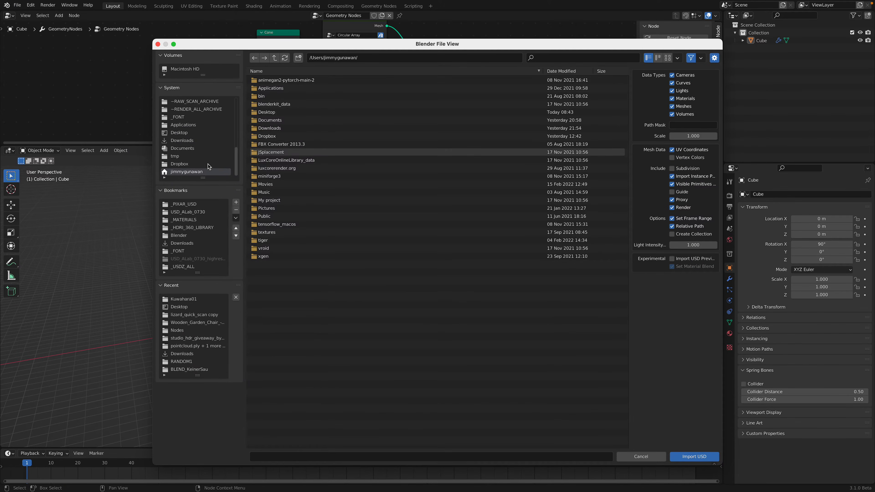
click(182, 141)
click(559, 71)
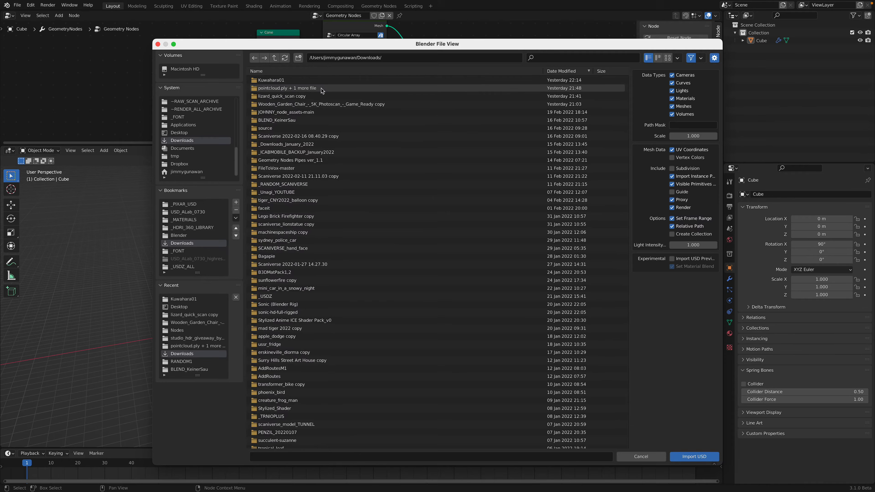
double_click(307, 104)
click(298, 89)
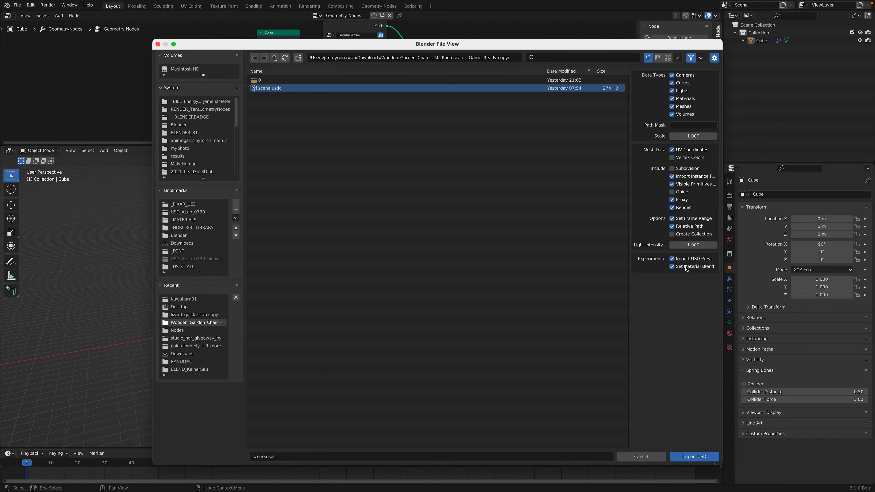
click(694, 457)
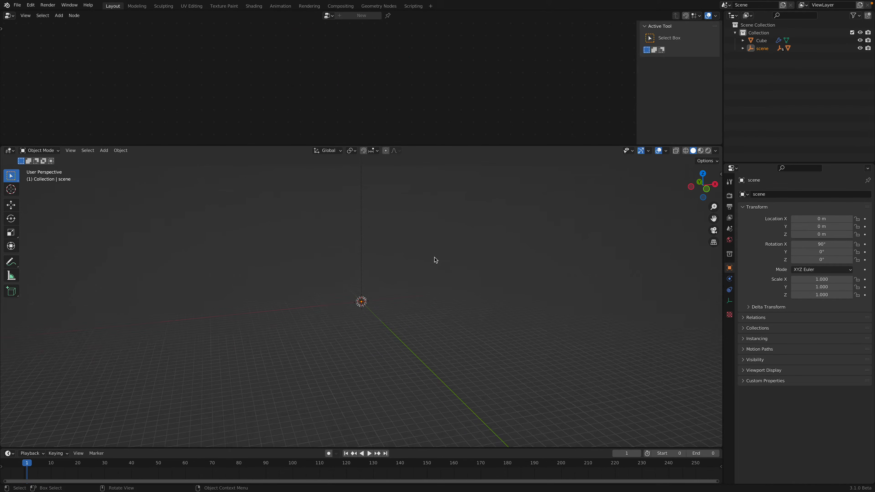
Step: Expand the imported scene hierarchy down to the LP_material0_0 mesh, select it and frame it in the viewport
click(743, 48)
click(751, 64)
click(758, 71)
click(766, 80)
click(774, 88)
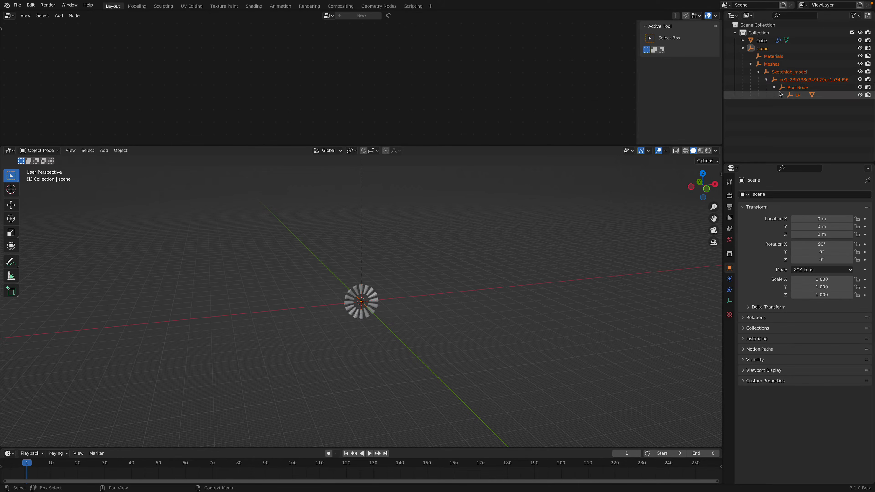
click(790, 103)
click(824, 110)
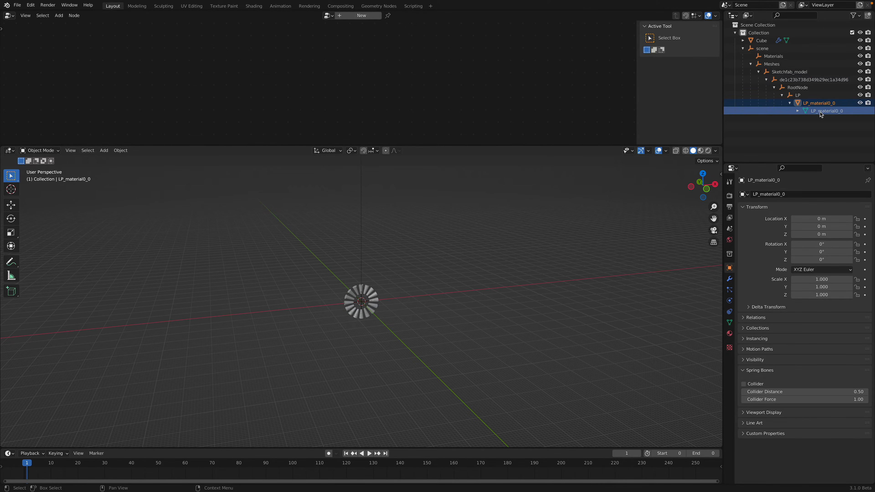
middle_drag(641, 222, 208, 191)
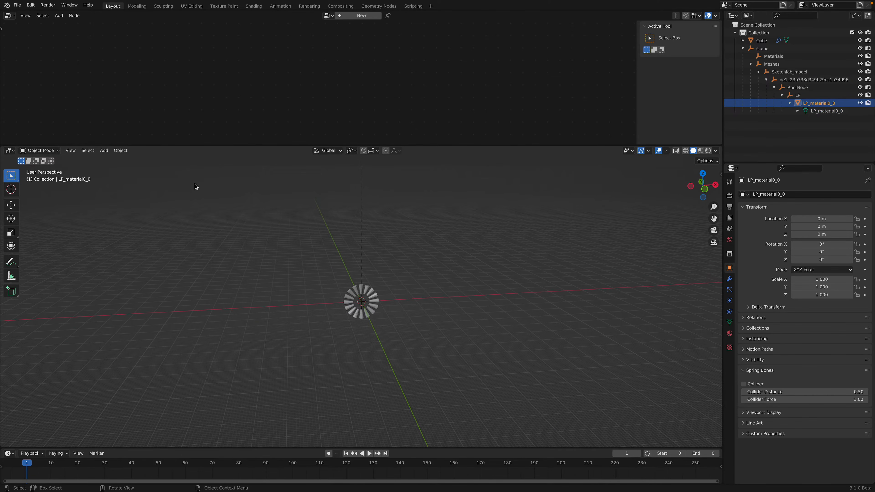
click(70, 150)
click(98, 194)
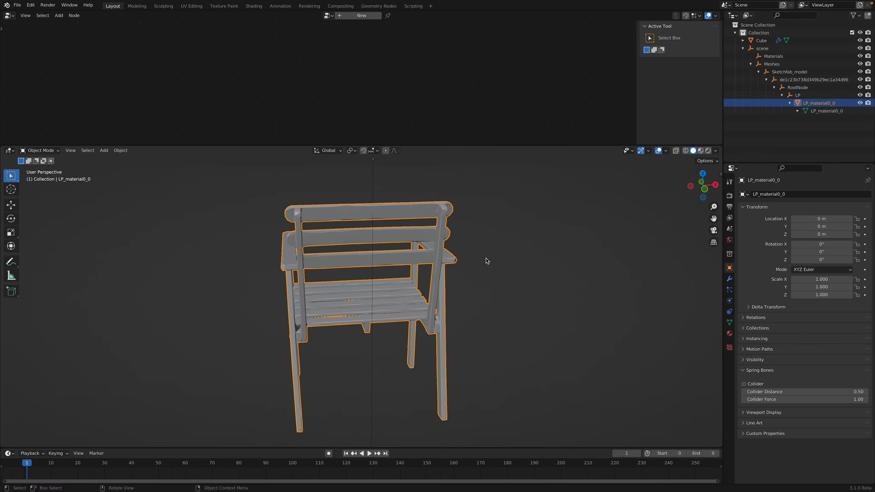
middle_drag(520, 265, 452, 233)
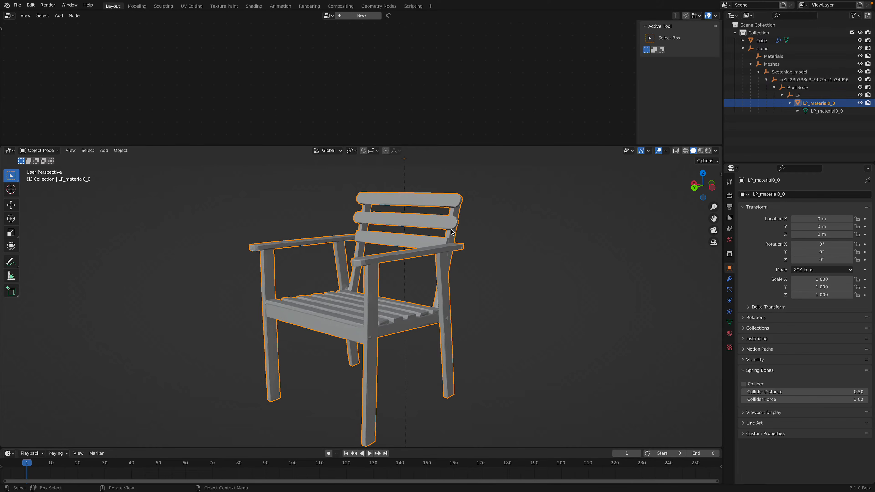
Step: Clear the chair mesh's parent while keeping its transformation
right_click(453, 232)
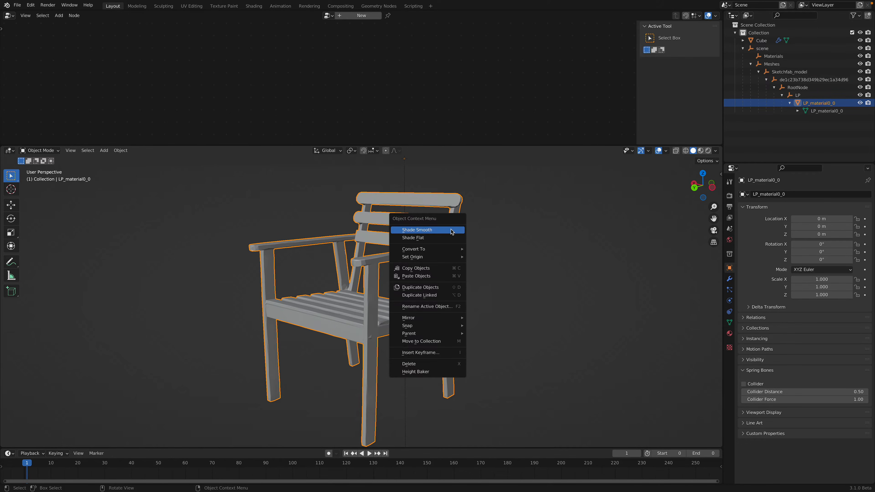
mouse_move(439, 334)
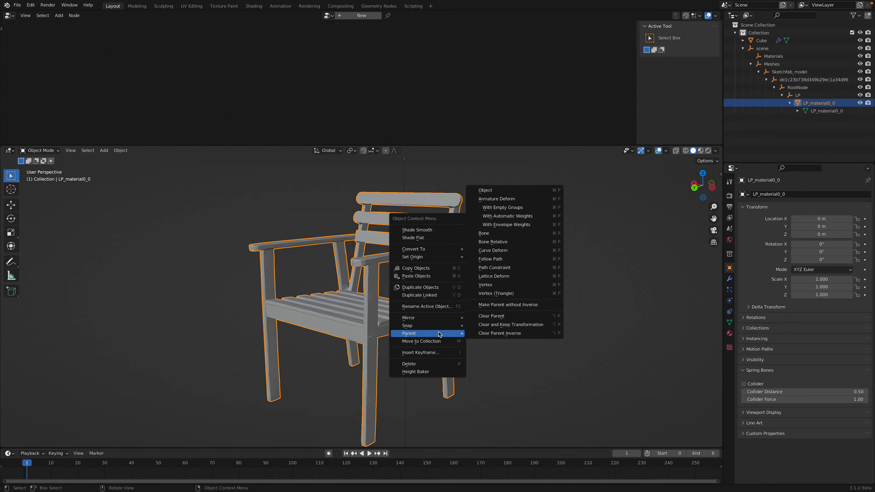
click(510, 325)
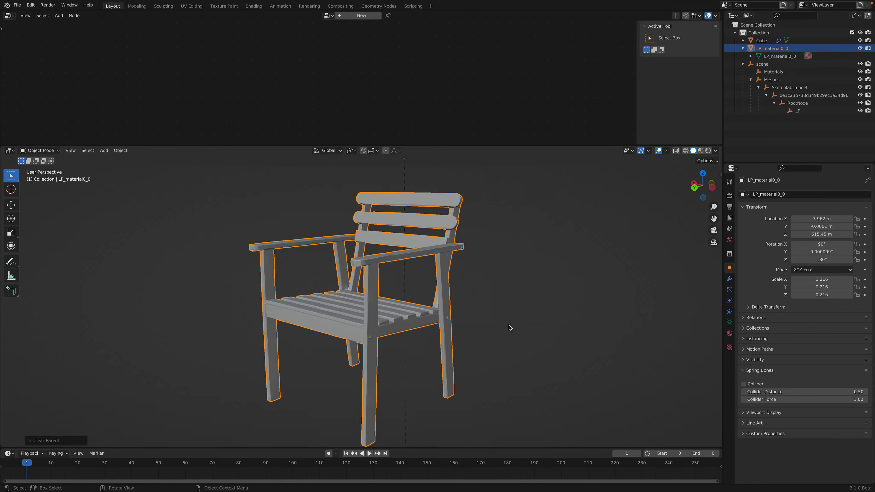
Step: Set the chair's origin to its geometry and clear its location so it sits at the world origin
right_click(451, 251)
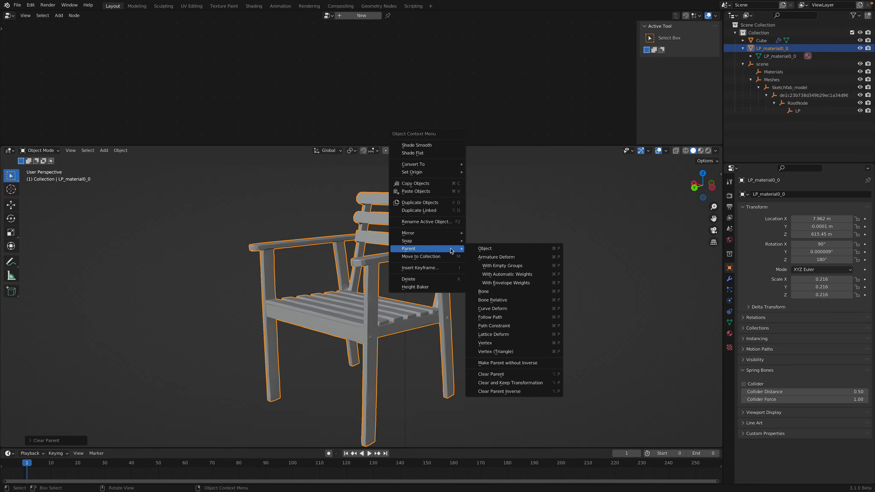
mouse_move(453, 171)
click(486, 182)
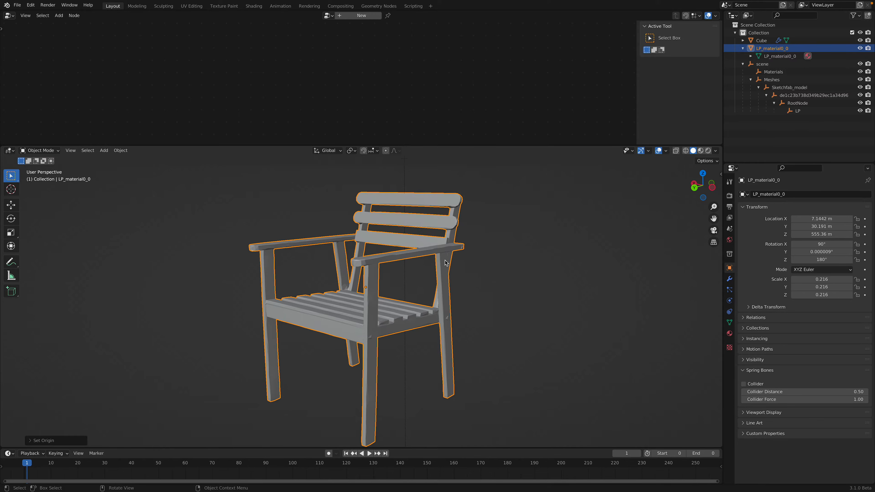
scroll(439, 300, down, 5)
middle_drag(438, 307, 440, 319)
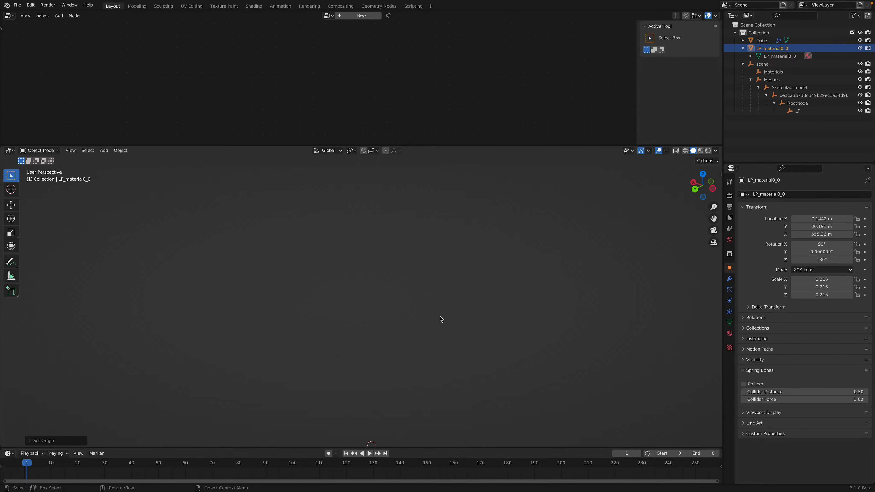
key(alt+g)
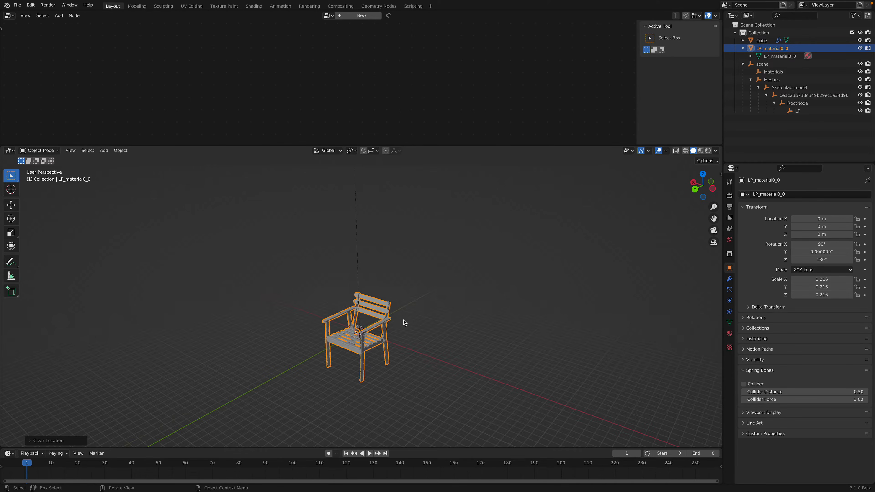
Step: Scale the chair down by a factor of 0.01 to fit inside the ring of cones
middle_drag(400, 330, 451, 317)
scroll(448, 318, up, 3)
shift+middle_drag(360, 347, 440, 305)
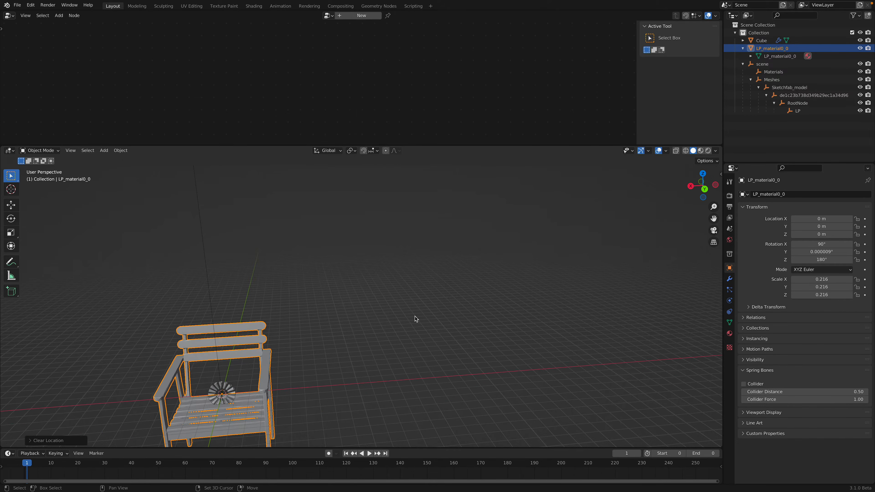
click(73, 150)
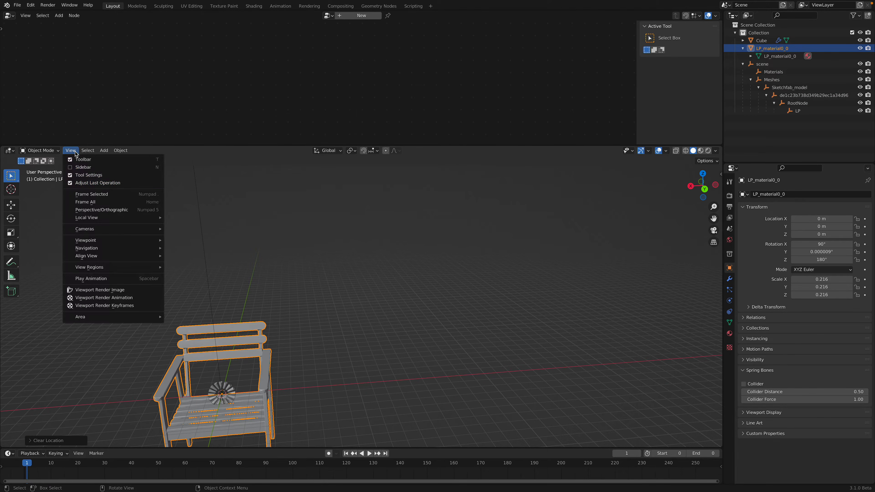
click(83, 196)
middle_drag(428, 307, 369, 321)
middle_drag(448, 271, 465, 298)
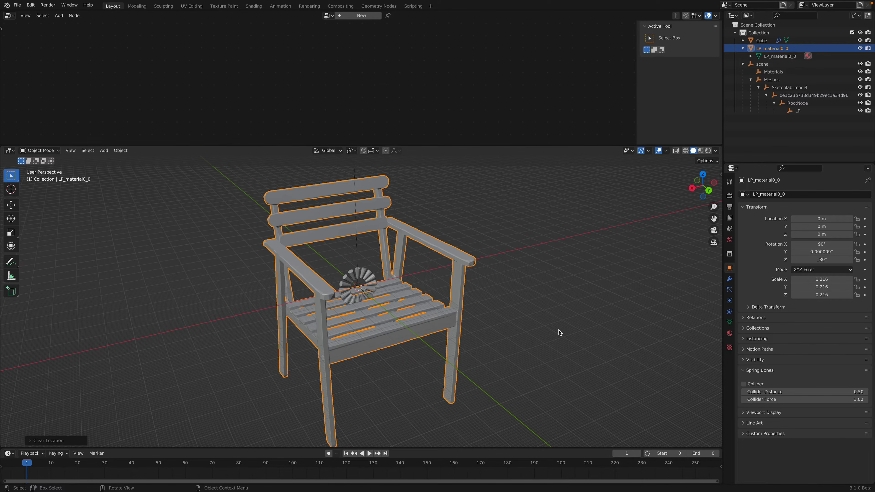
text(s.01)
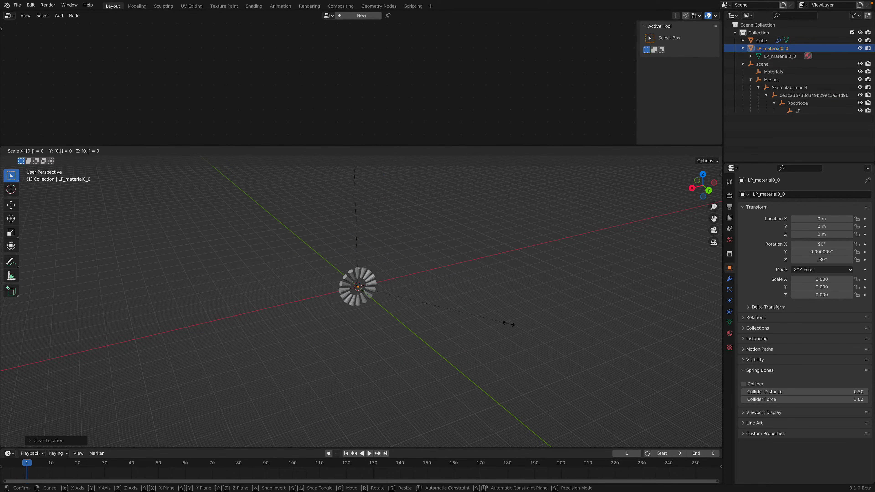
key(Return)
scroll(509, 325, up, 14)
scroll(435, 286, down, 8)
middle_drag(410, 282, 407, 329)
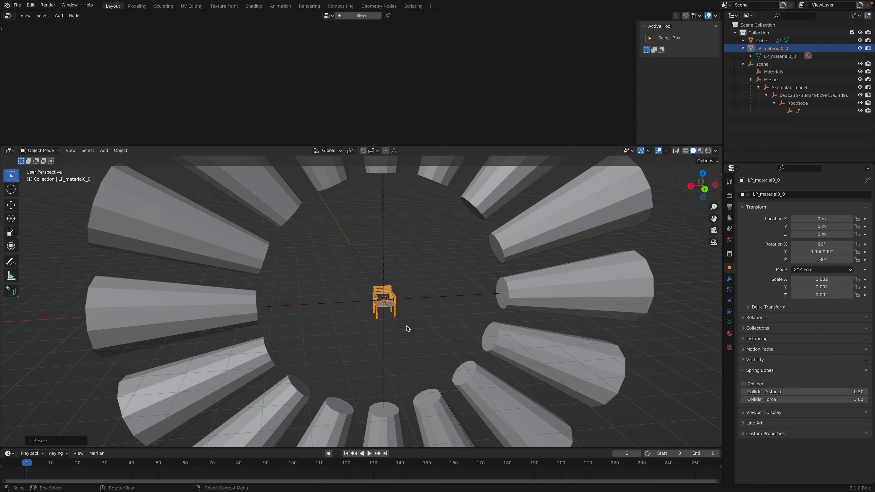
Step: Add a Monkey mesh as an orientation reference and move it along the Y axis away from the chair
key(shift+a)
mouse_move(407, 327)
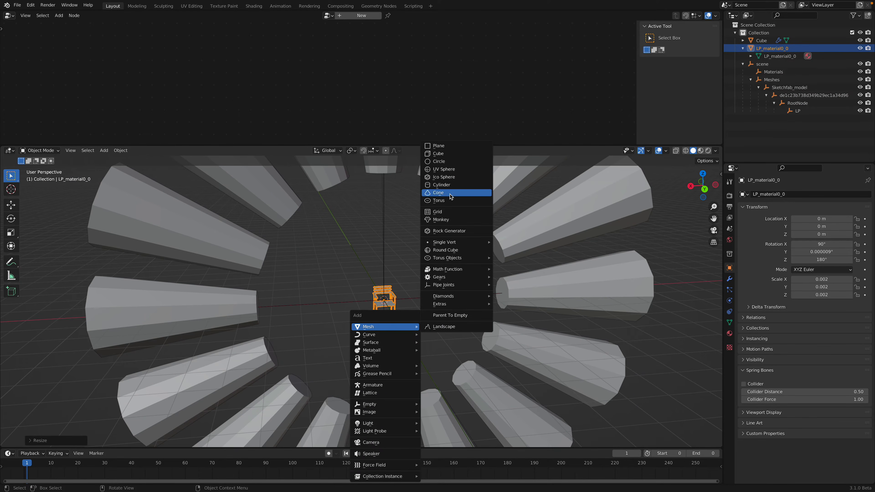
click(448, 220)
middle_drag(447, 220, 436, 291)
key(g)
key(y)
click(376, 290)
scroll(387, 280, up, 5)
middle_drag(377, 290, 416, 269)
Step: Rotate the chair 180 degrees around the Z axis
click(393, 264)
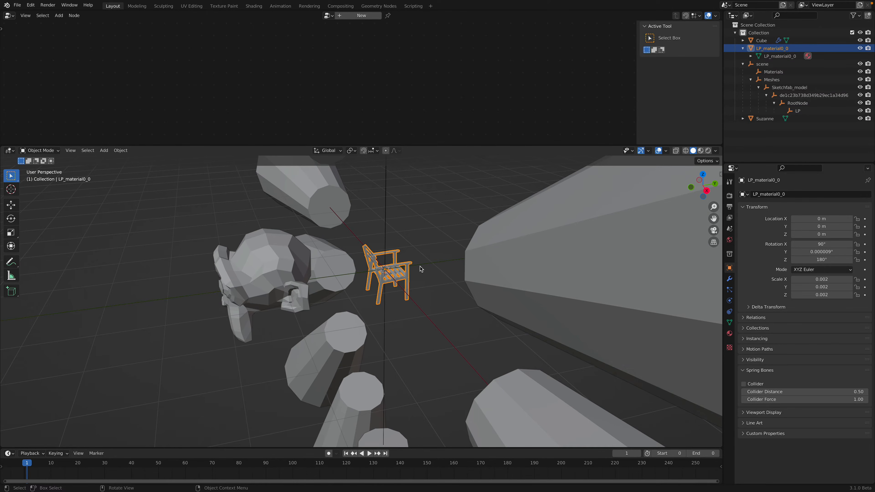
text(rz180)
key(Return)
middle_drag(420, 269, 441, 274)
Step: Delete the reference monkey mesh
click(290, 274)
key(Delete)
middle_drag(290, 277, 310, 273)
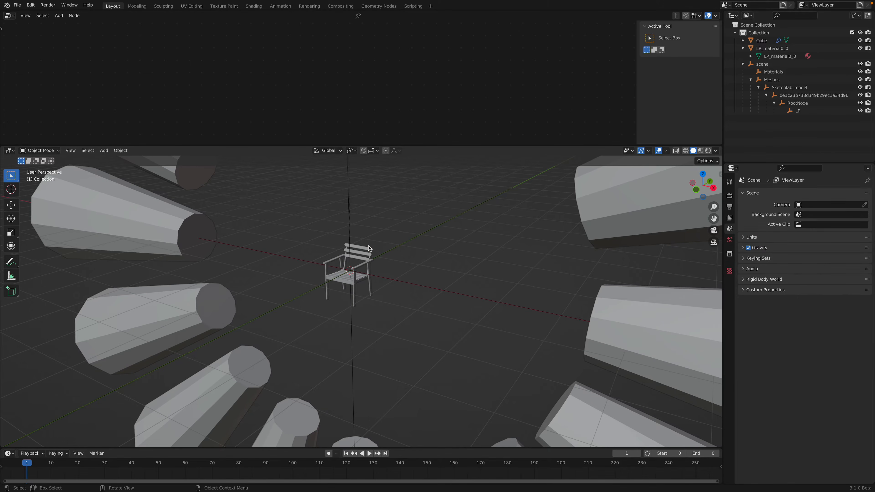
Step: Apply all transforms to the chair and display its transform values in the 3D view
click(369, 251)
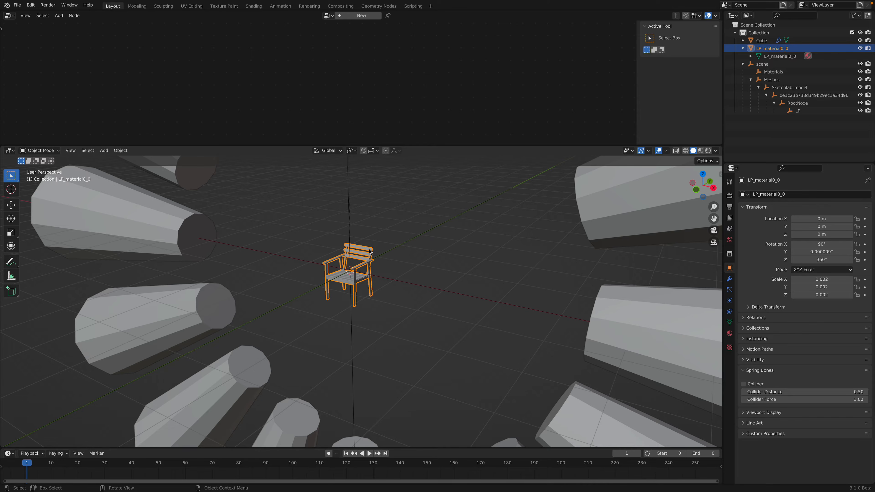
key(ctrl+a)
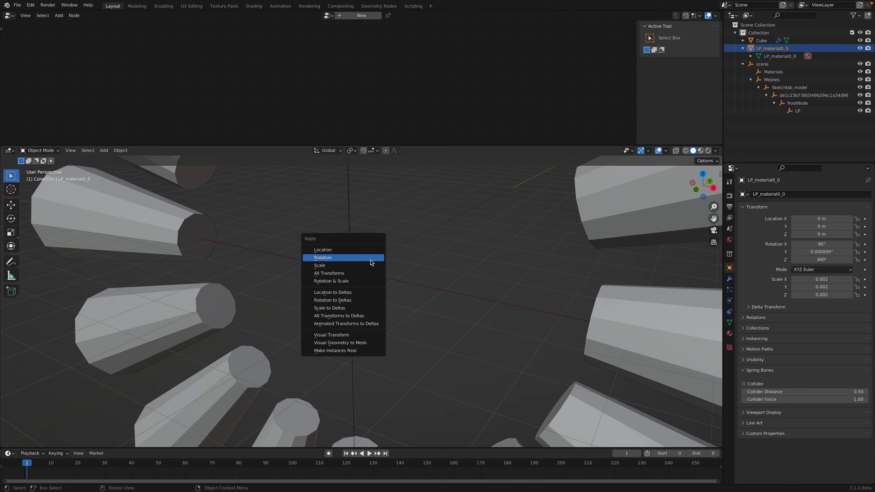
click(367, 274)
middle_drag(425, 284, 672, 211)
click(720, 174)
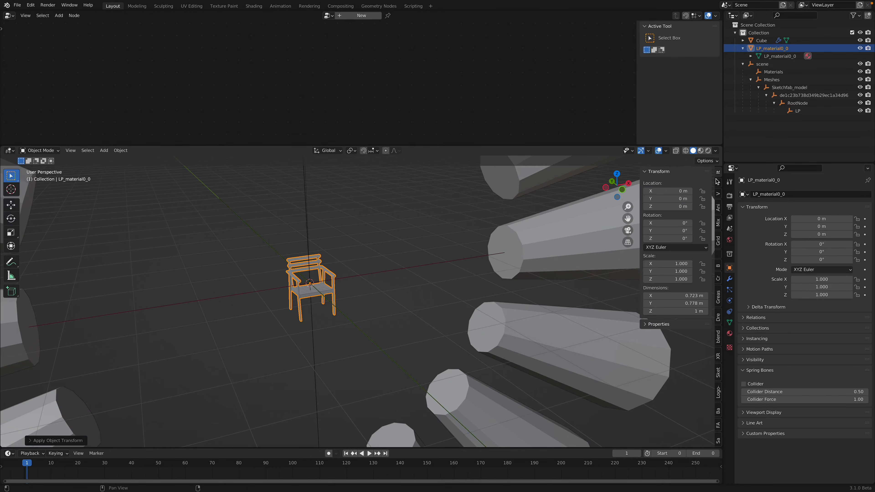
middle_drag(435, 276, 375, 256)
scroll(370, 258, down, 5)
Step: Save the scene to the Desktop as chair_circular_array_001.blend
key(super+s)
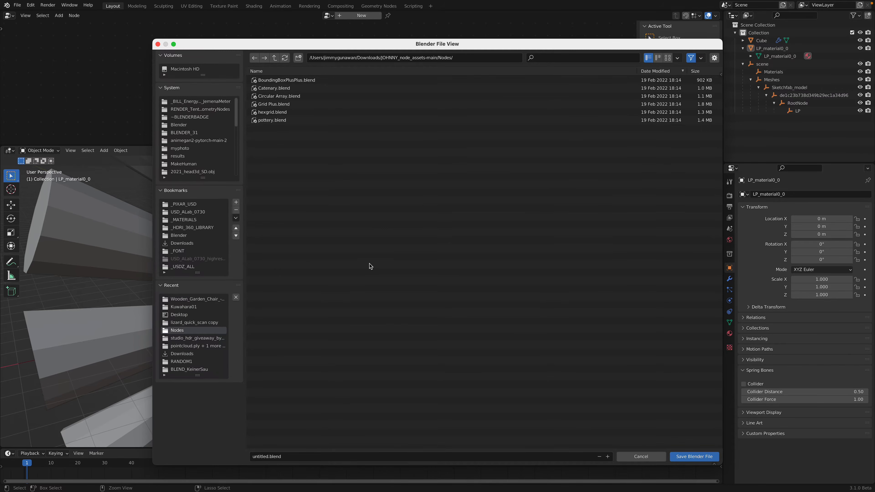
scroll(203, 172, down, 10)
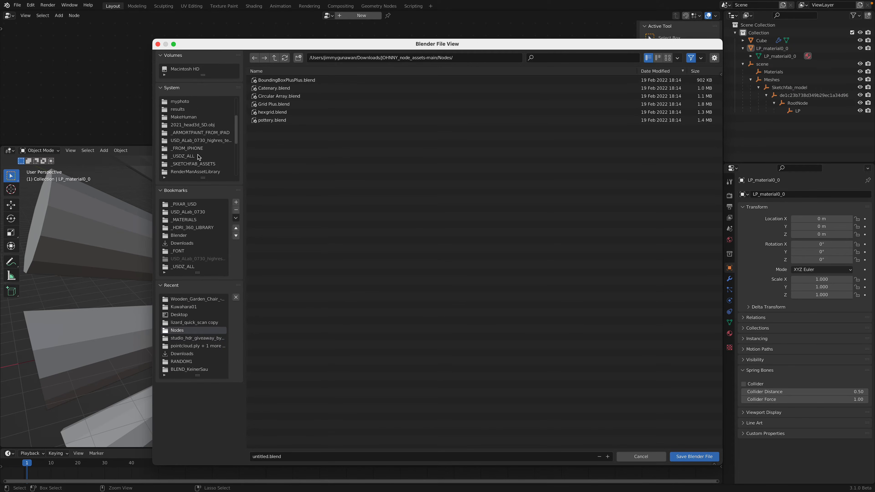
click(186, 133)
click(264, 456)
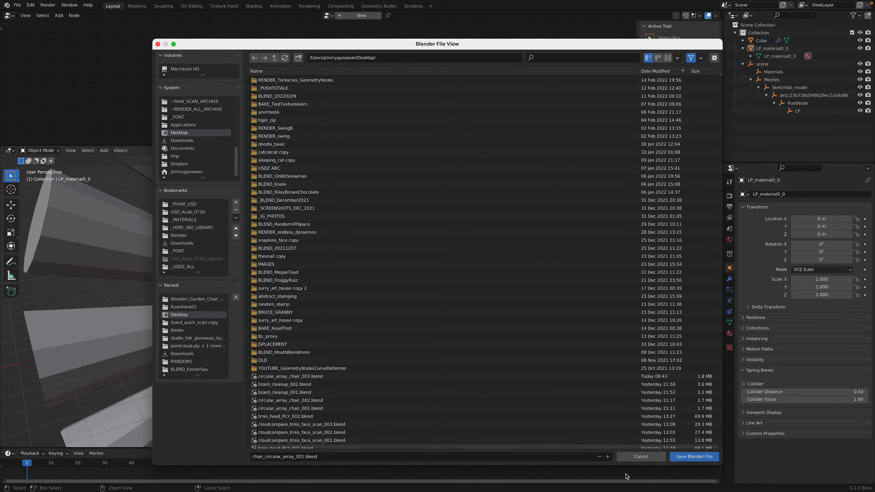
click(676, 458)
scroll(383, 276, up, 6)
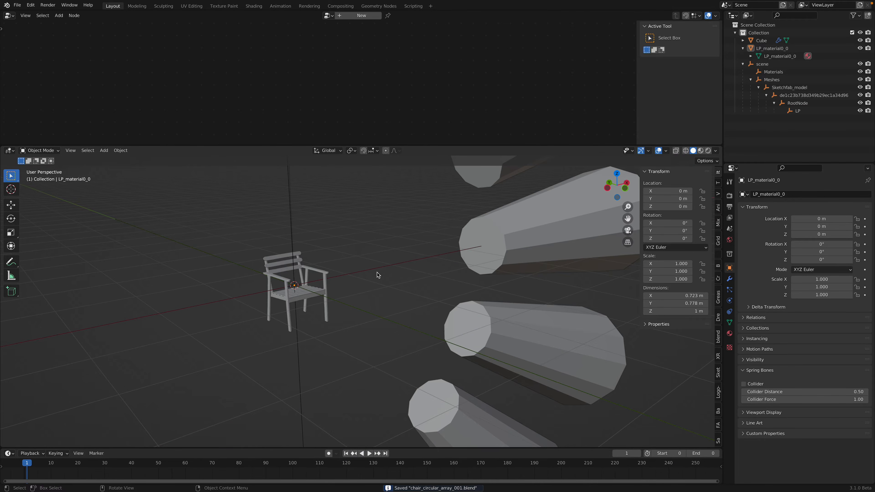
Step: Switch to the browser and review the Circular Array inputs in the node_assets README, then return to Blender
key(ctrl+Right)
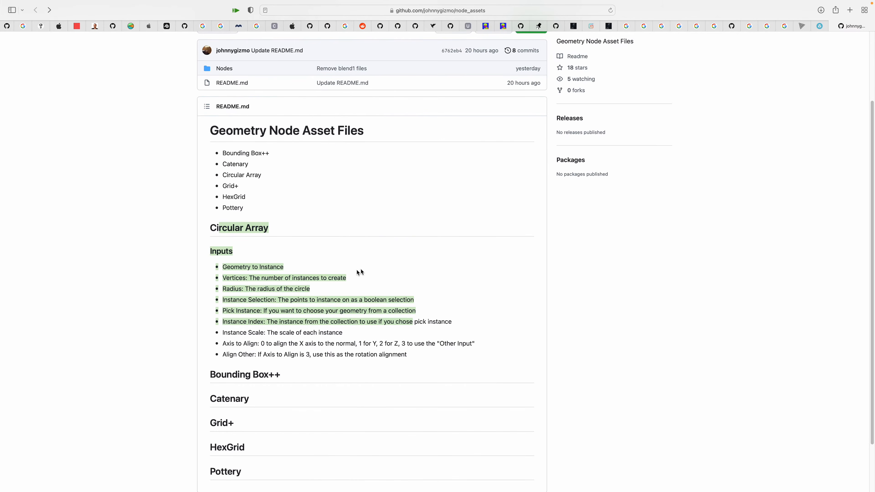
scroll(360, 272, up, 4)
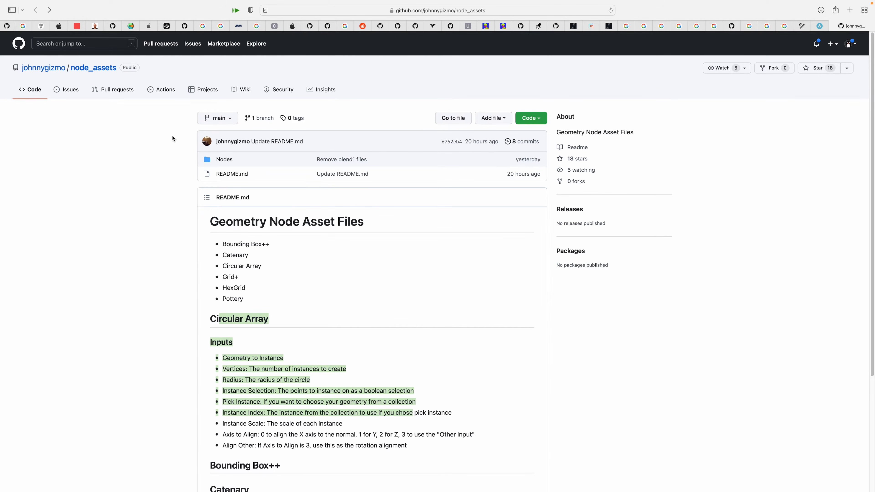
scroll(174, 144, down, 1)
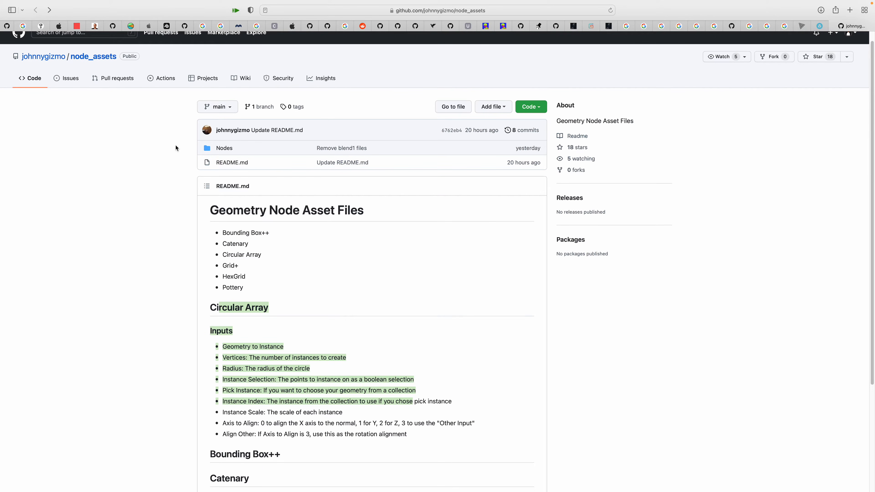
scroll(324, 224, down, 1)
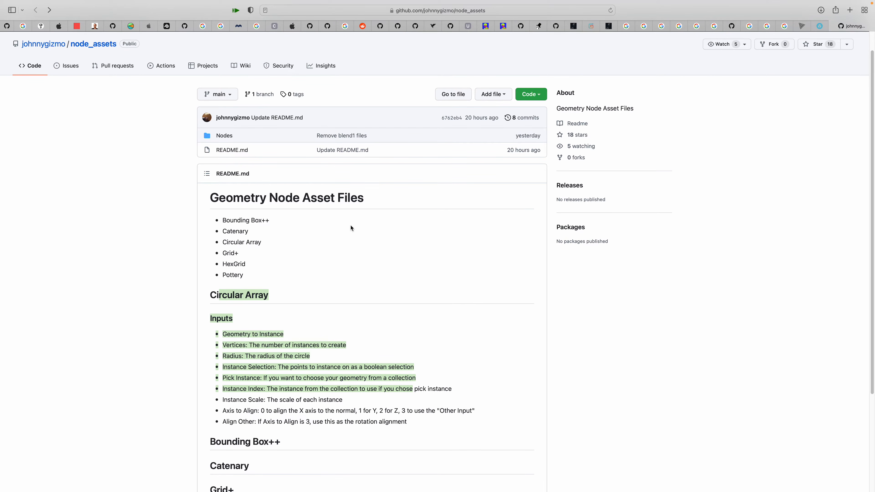
scroll(353, 231, down, 10)
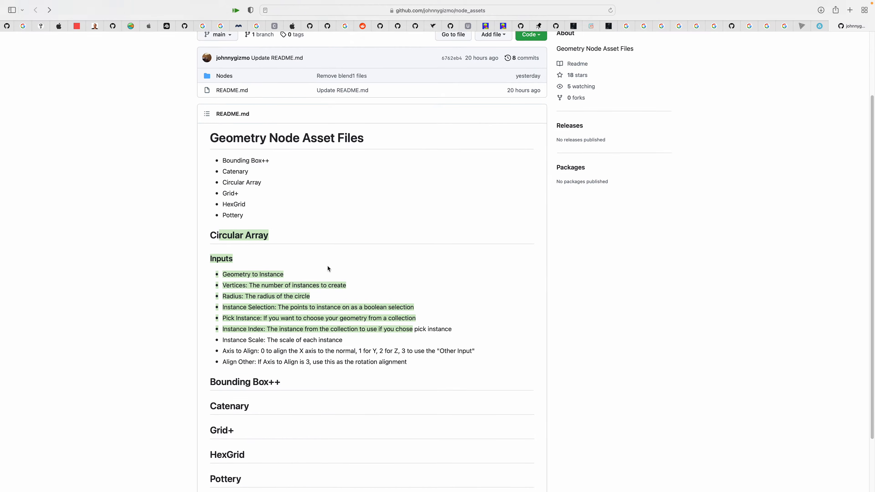
drag(426, 312, 213, 221)
scroll(257, 231, up, 1)
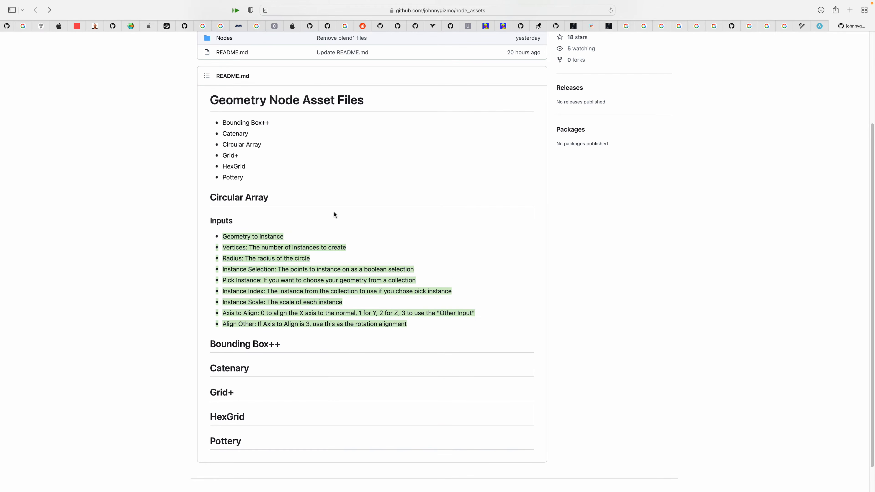
drag(259, 176, 303, 184)
scroll(339, 233, down, 3)
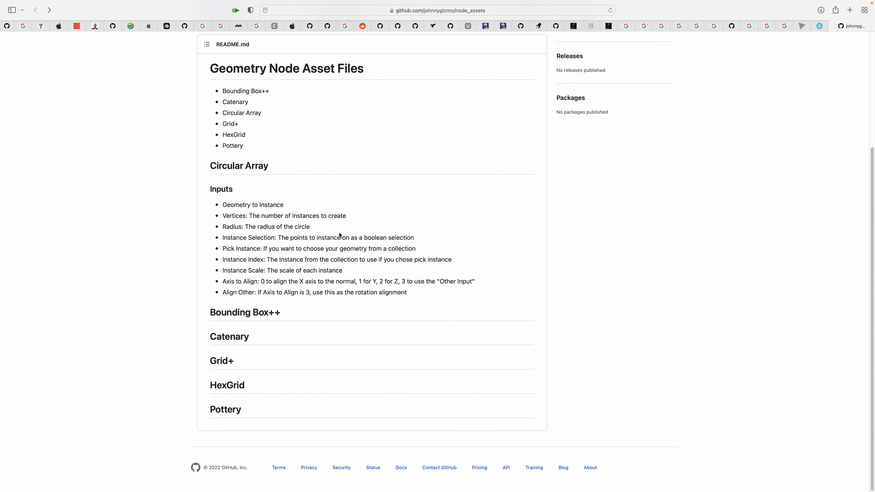
key(ctrl+Left)
Step: Select the cone ring object and enlarge the node editor area to show its whole Circular Array setup
middle_drag(369, 263, 346, 271)
click(329, 264)
click(510, 246)
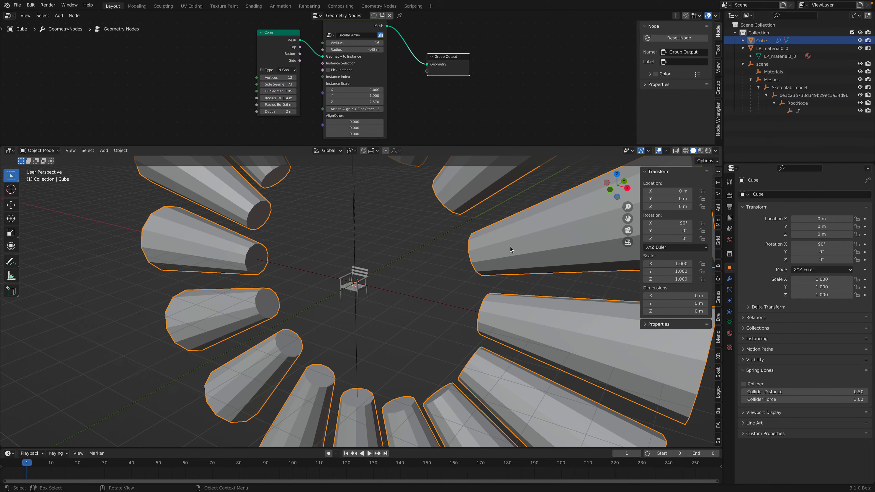
drag(419, 148, 421, 205)
scroll(412, 270, down, 2)
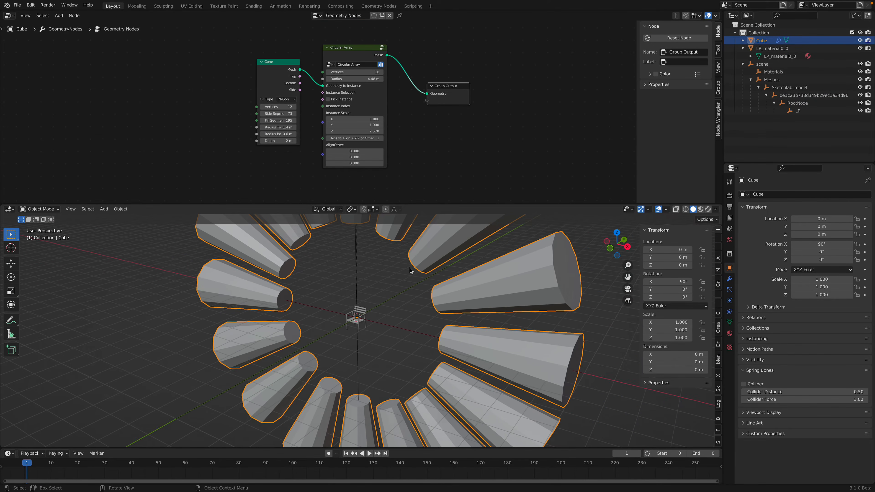
middle_drag(412, 269, 462, 274)
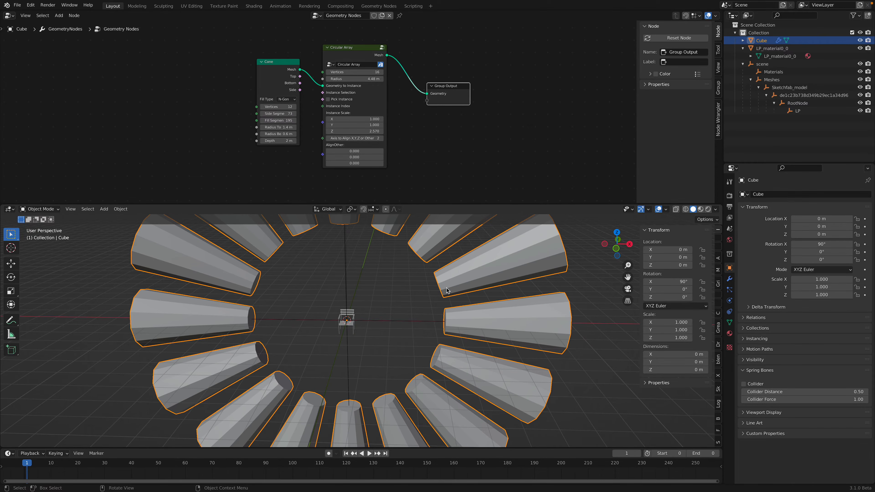
scroll(399, 149, up, 1)
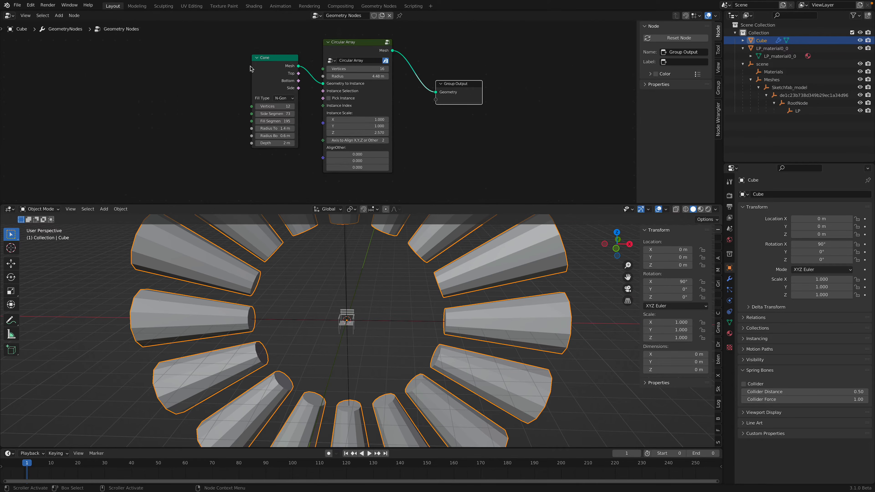
Step: Replace the Cone node with an Object Info node for the chair, linking its Geometry to the array's Geometry to Instance
key(x)
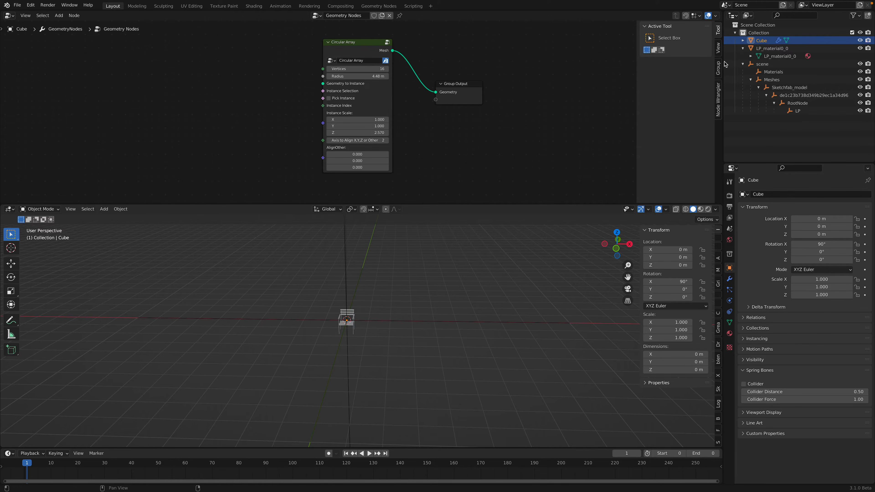
drag(760, 51, 229, 95)
scroll(228, 96, up, 1)
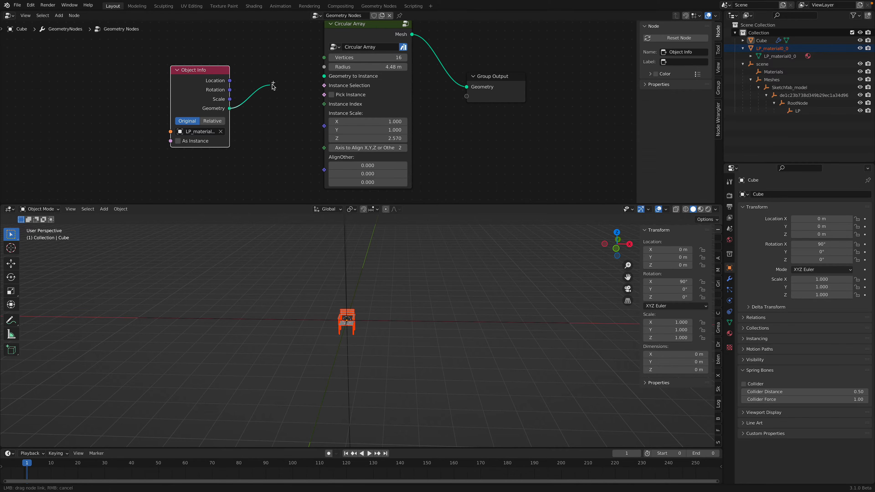
drag(324, 79, 325, 77)
middle_drag(415, 328, 424, 364)
scroll(404, 151, down, 1)
Step: Set the Circular Array's Z instance scale to 1.000 and save the file
mouse_move(377, 134)
mouse_down()
mouse_move(385, 134)
mouse_move(365, 133)
mouse_move(389, 134)
mouse_move(369, 134)
mouse_move(390, 133)
mouse_move(376, 136)
mouse_up()
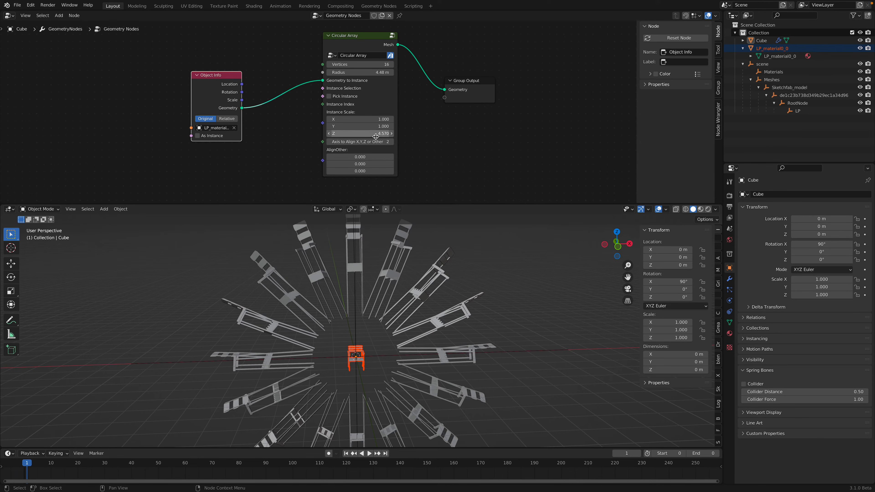
key(Return)
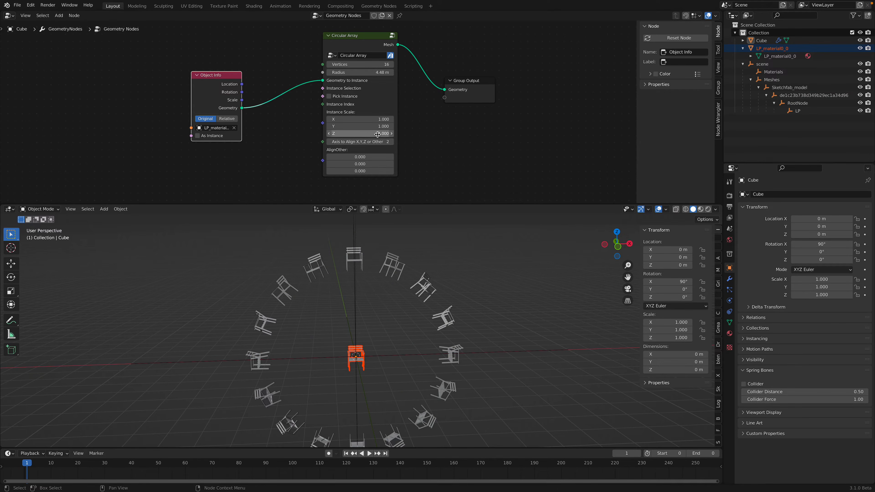
drag(376, 120, 377, 134)
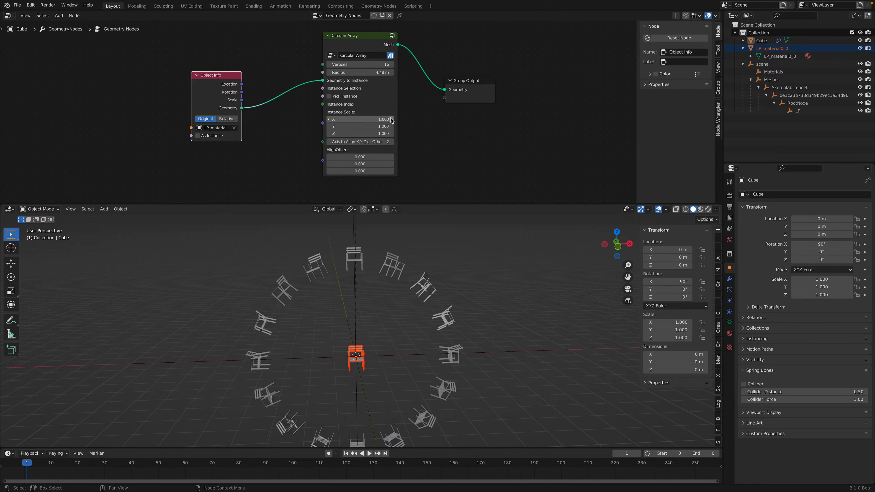
scroll(370, 308, up, 2)
middle_drag(372, 306, 418, 283)
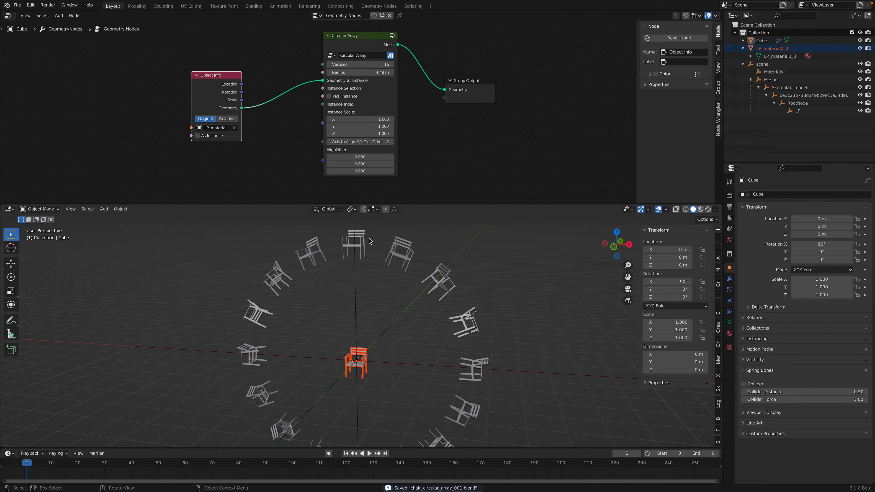
Step: Widen the Circular Array node and set it to 20 vertices with a radius of 4.62 m
scroll(337, 132, up, 3)
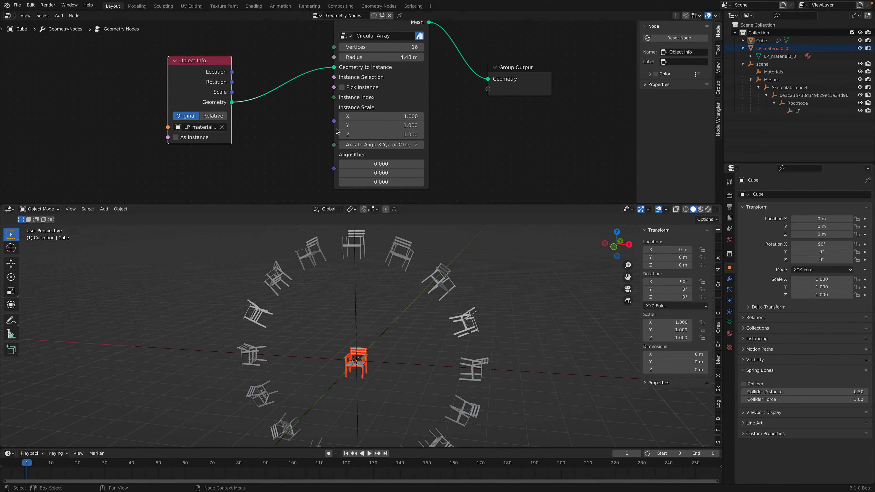
drag(427, 94, 448, 94)
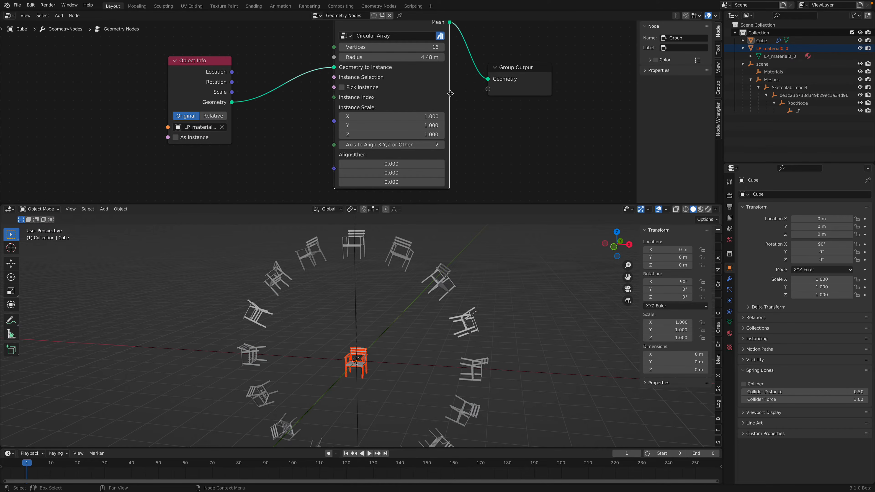
click(507, 76)
scroll(465, 83, down, 1)
mouse_move(386, 61)
mouse_down()
mouse_move(424, 62)
mouse_move(381, 62)
mouse_move(420, 54)
mouse_move(383, 53)
mouse_move(395, 53)
mouse_up()
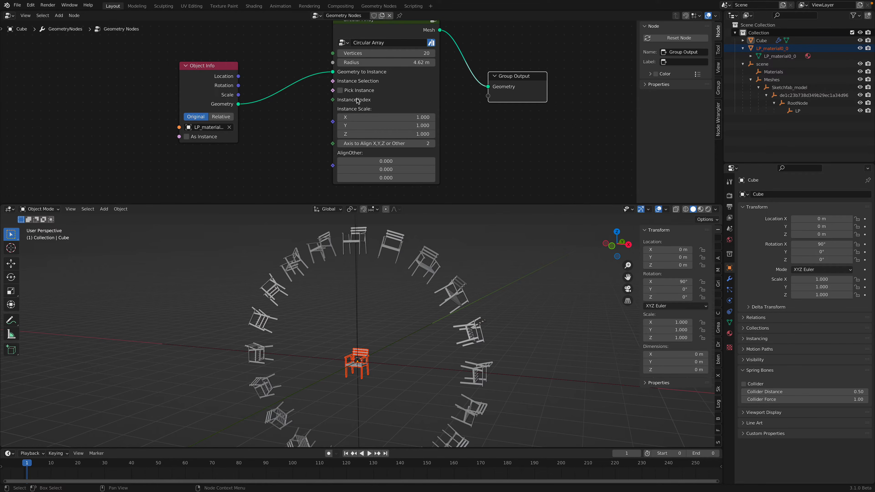
Step: Try Axis to Align values 0 and 1 on the Circular Array to compare the chairs' orientations
click(342, 144)
click(342, 144)
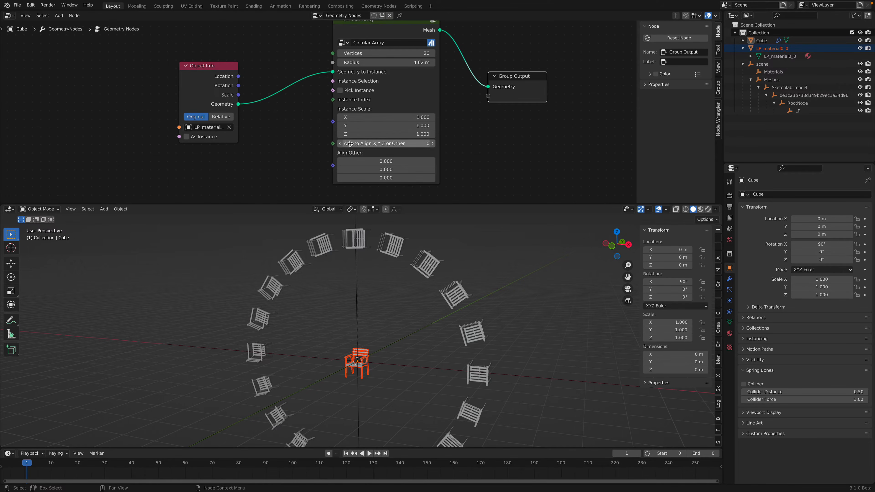
click(432, 143)
middle_drag(399, 323, 368, 297)
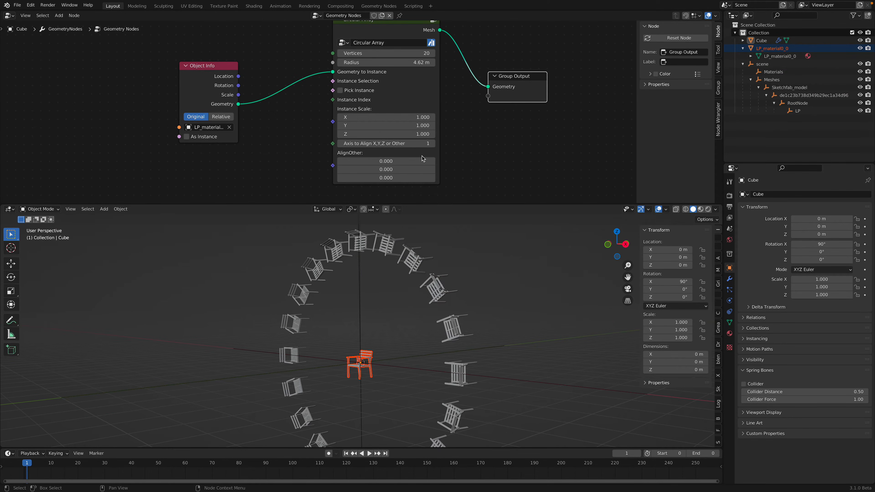
Step: Set the Circular Array's Axis to Align to 3 and its AlignOther vector to 10, 4, 4.6
click(433, 143)
click(434, 144)
drag(385, 161, 397, 177)
middle_drag(343, 154, 368, 137)
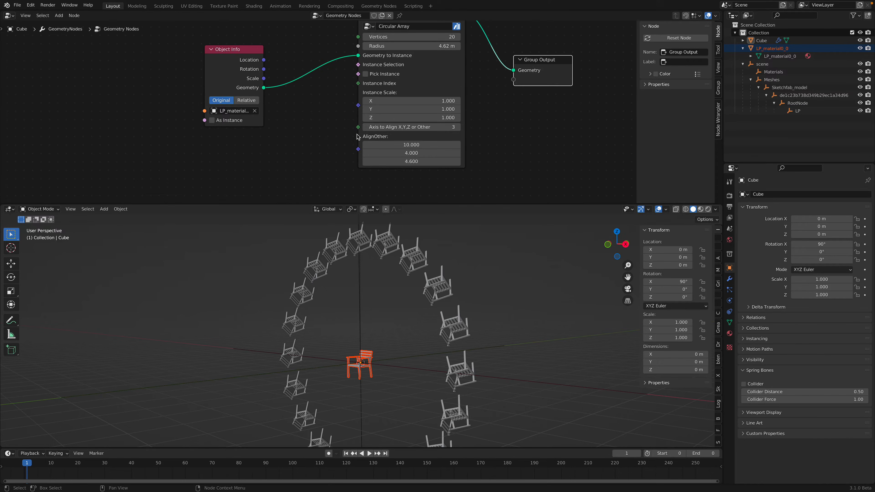
Step: Add a Random Value node below the Object Info node and set its data type to Vector
key(shift+a)
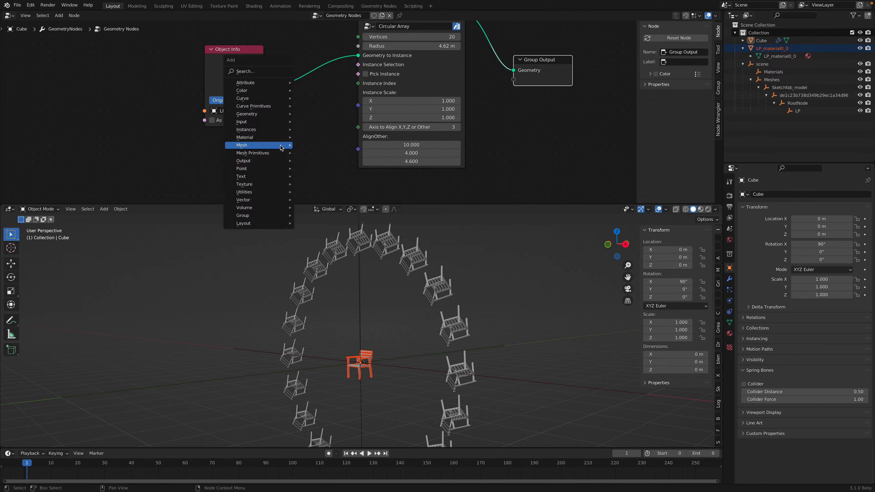
click(277, 73)
text(random v)
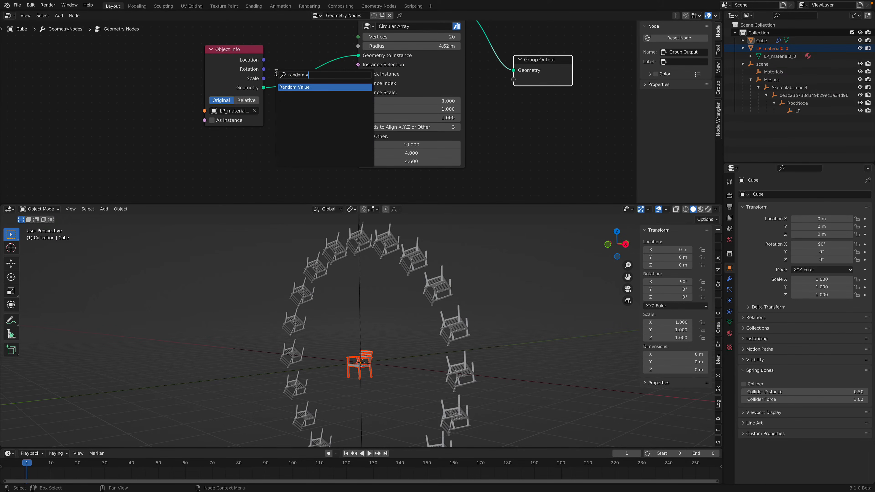
key(Return)
click(277, 140)
click(294, 163)
click(294, 192)
Step: Link the Random Value to AlignOther, set its minimum to -4 on all axes and adjust its maximum values
middle_drag(327, 155, 323, 127)
drag(352, 122, 352, 124)
drag(290, 155, 277, 171)
middle_drag(353, 182, 348, 153)
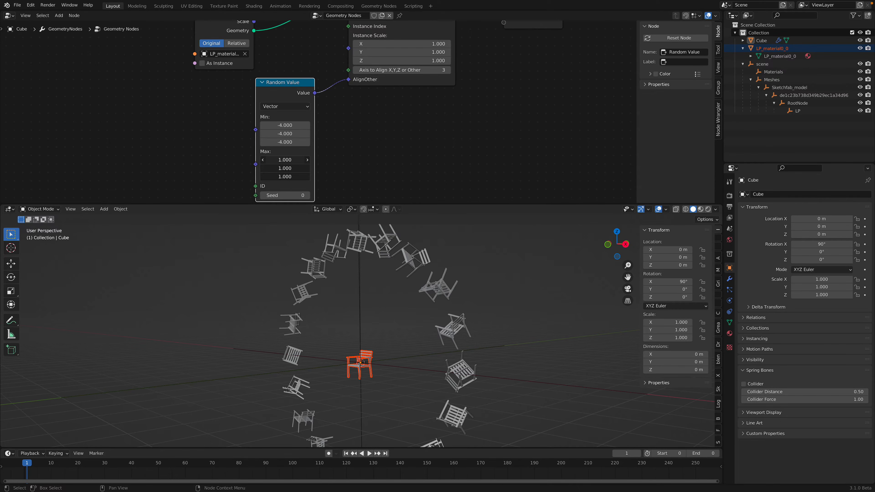
drag(291, 177, 302, 177)
middle_drag(394, 298, 414, 297)
middle_drag(397, 96, 397, 145)
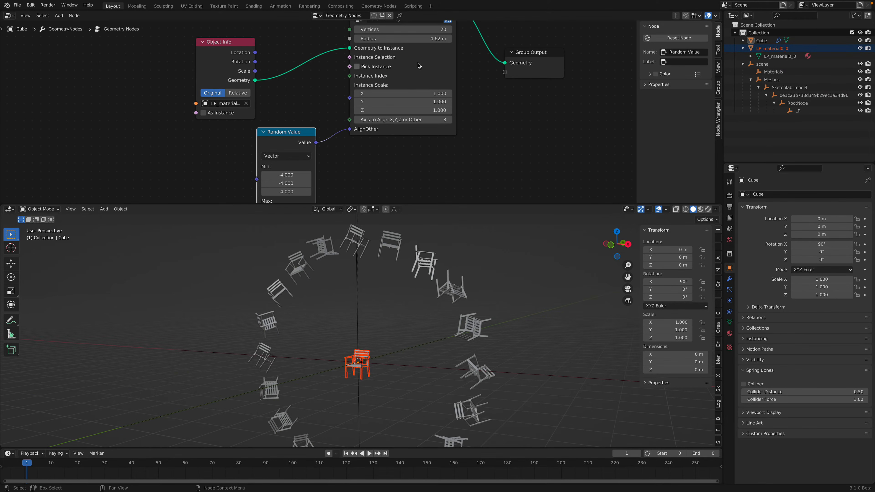
Step: Set the Circular Array to 58 vertices with a radius of 3.74 m and save the file
middle_drag(419, 66, 414, 99)
drag(399, 72, 434, 63)
click(459, 268)
mouse_move(464, 273)
middle_down()
mouse_move(500, 279)
mouse_move(455, 287)
middle_up()
key(ctrl+s)
Step: Delete the Random Value node driving AlignOther
middle_drag(414, 161, 412, 139)
key(x)
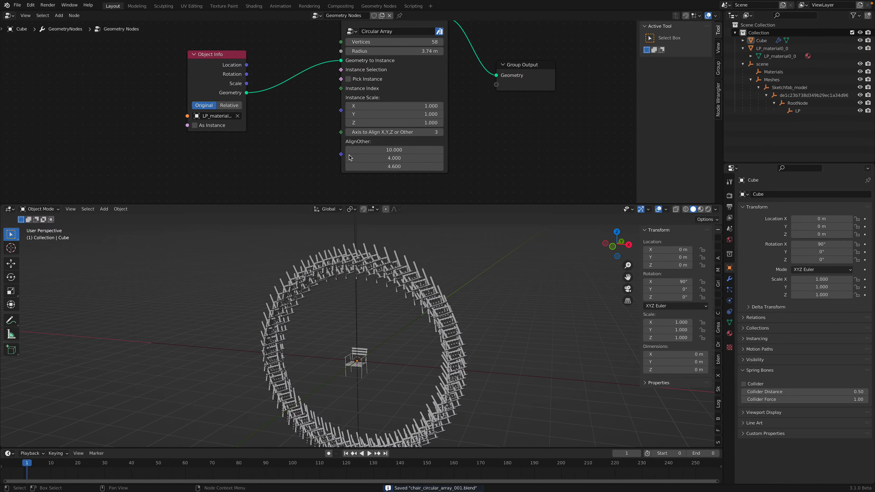
Step: Set the Circular Array's alignment axis to 1 and its vertex count to 12
middle_drag(390, 106, 383, 115)
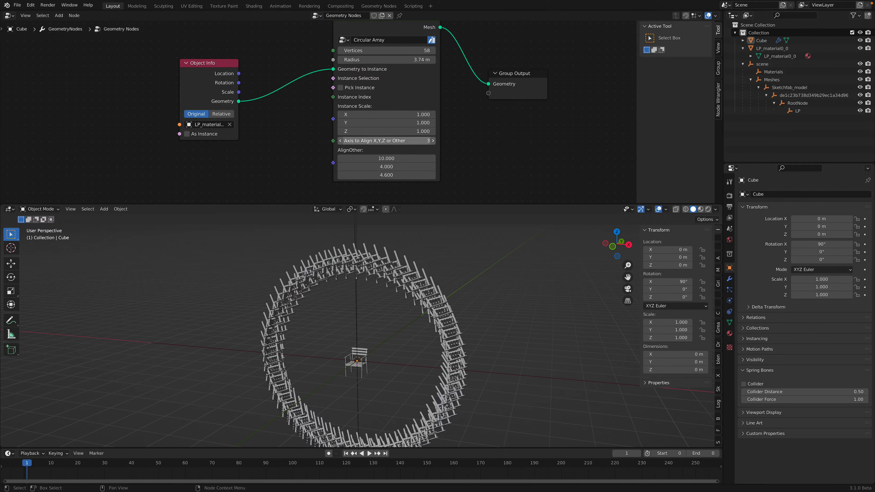
key(Return)
middle_drag(406, 262, 431, 248)
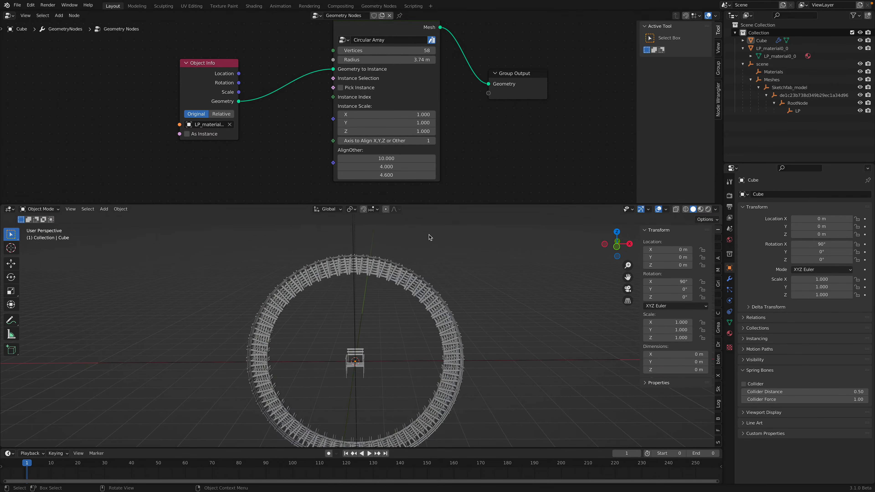
middle_drag(411, 94, 410, 119)
click(385, 74)
text(12)
key(Return)
middle_drag(420, 310, 378, 311)
Step: Make room before the Group Output and insert a Transform node on the link from the Circular Array
middle_drag(517, 113, 481, 114)
drag(478, 97, 537, 97)
key(shift+a)
click(494, 91)
text(tran)
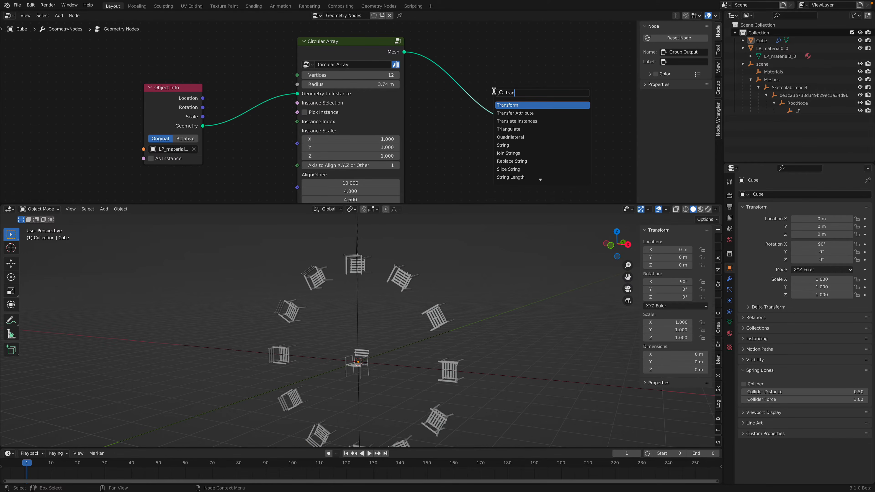
key(Return)
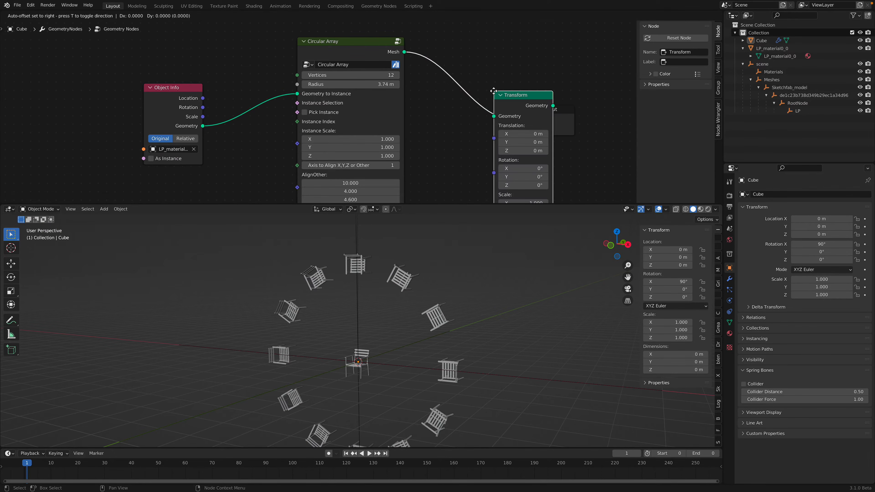
click(443, 78)
Step: Set the Transform node's X rotation to -90° and save the file
drag(462, 136, 419, 136)
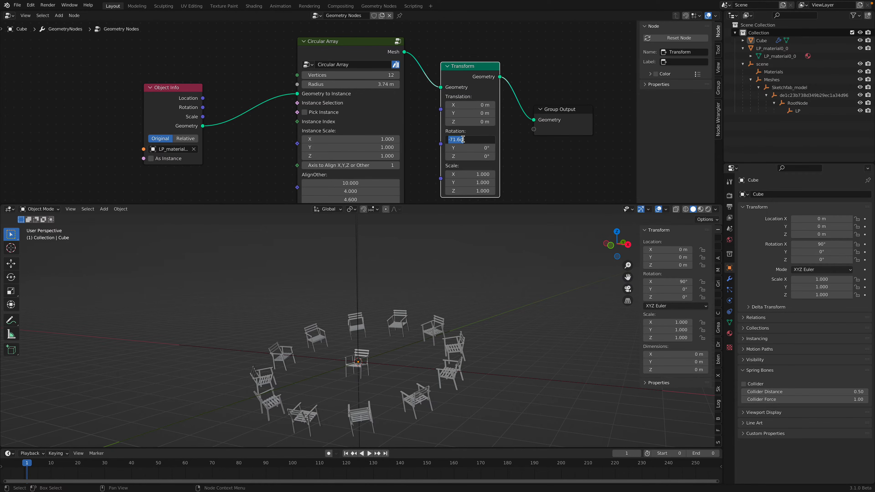
text(-90)
key(Return)
middle_drag(404, 296, 345, 333)
key(ctrl+s)
Step: Hide the original chair, LP_material0_0, at the centre of the ring in the viewport
click(357, 323)
click(861, 48)
middle_drag(487, 290, 425, 324)
click(448, 292)
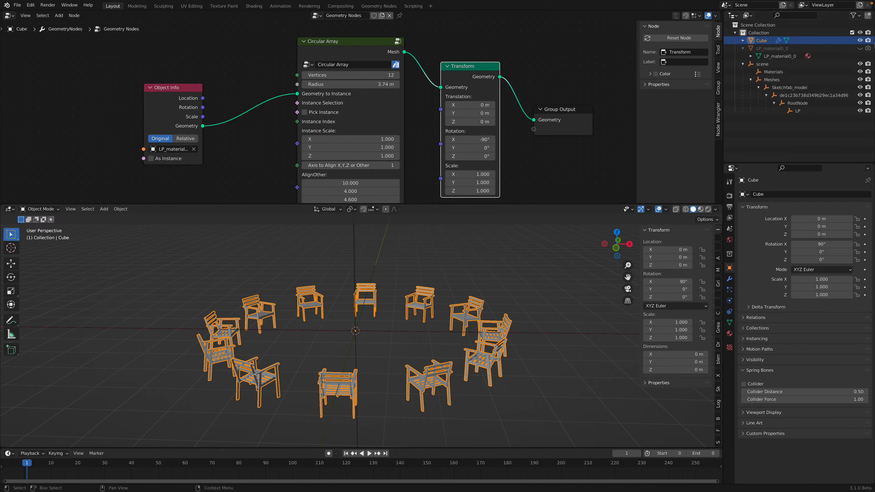
click(861, 48)
click(368, 321)
middle_drag(368, 321, 427, 329)
click(861, 48)
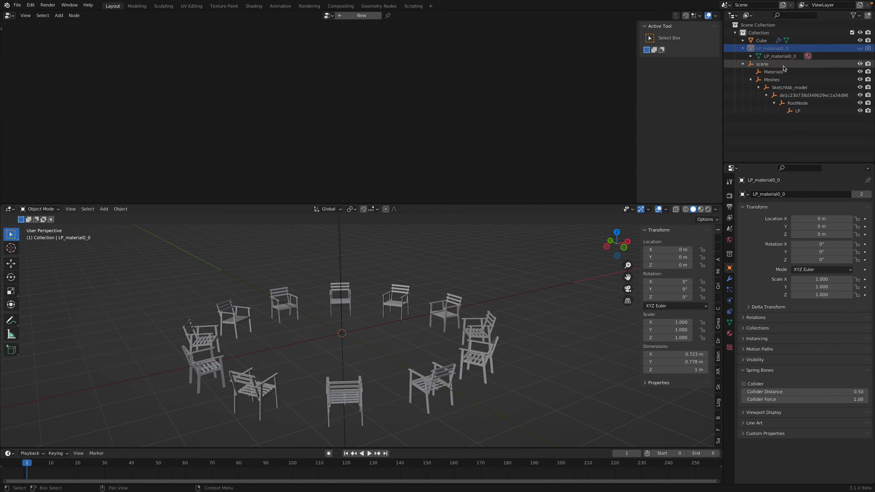
Step: Select the Cube array object and insert a second Transform node between Object Info and Circular Array
click(762, 41)
middle_drag(432, 318, 451, 296)
click(618, 251)
scroll(154, 85, up, 1)
drag(155, 85, 85, 89)
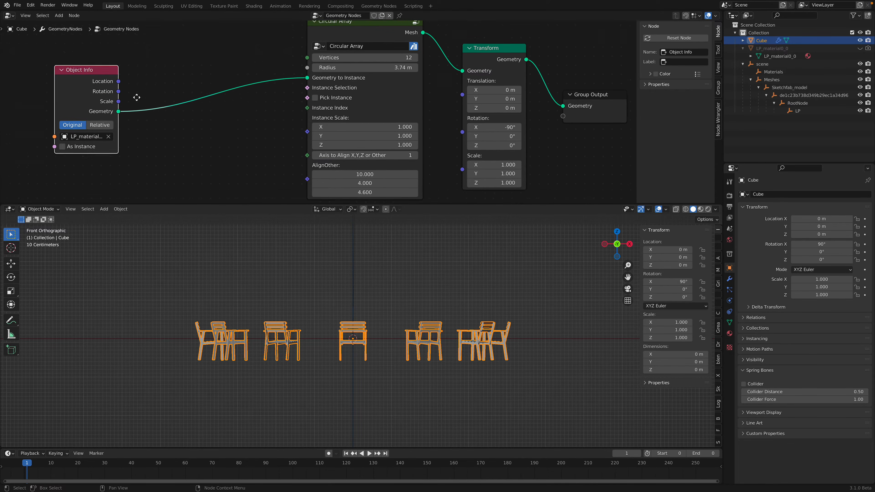
key(shift+a)
click(186, 130)
text(transform)
key(Return)
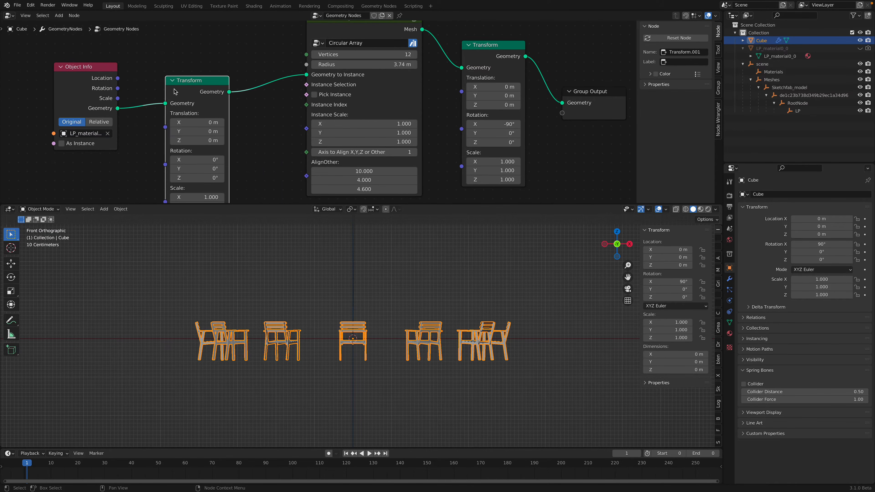
Step: Set the Z translation of the Transform node after Object Info to 0.56 m and save the file
click(204, 136)
middle_drag(203, 136, 205, 112)
mouse_move(205, 111)
mouse_down()
mouse_move(228, 112)
mouse_move(199, 110)
mouse_up()
scroll(346, 281, up, 7)
middle_drag(397, 290, 345, 299)
scroll(348, 298, down, 7)
middle_drag(404, 249, 437, 282)
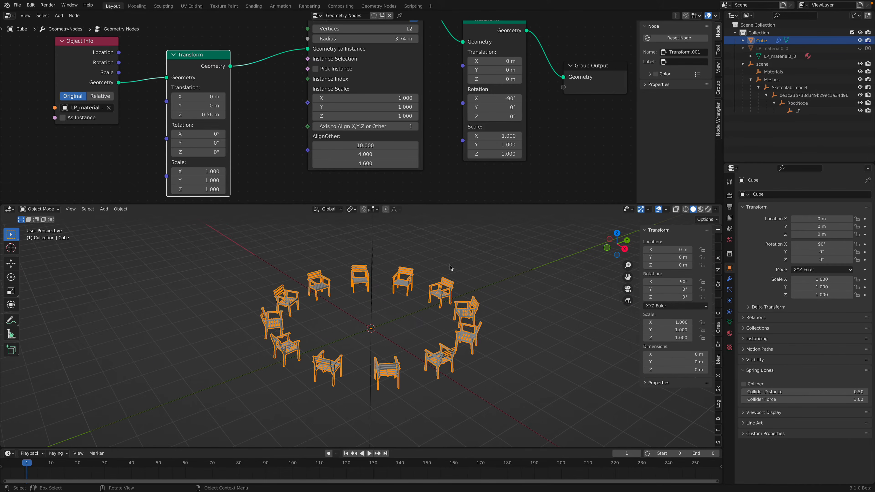
click(451, 268)
scroll(450, 267, up, 2)
key(ctrl+s)
Step: Switch the viewport to Material Preview shading and raise the Circular Array's vertex count to 24
click(700, 209)
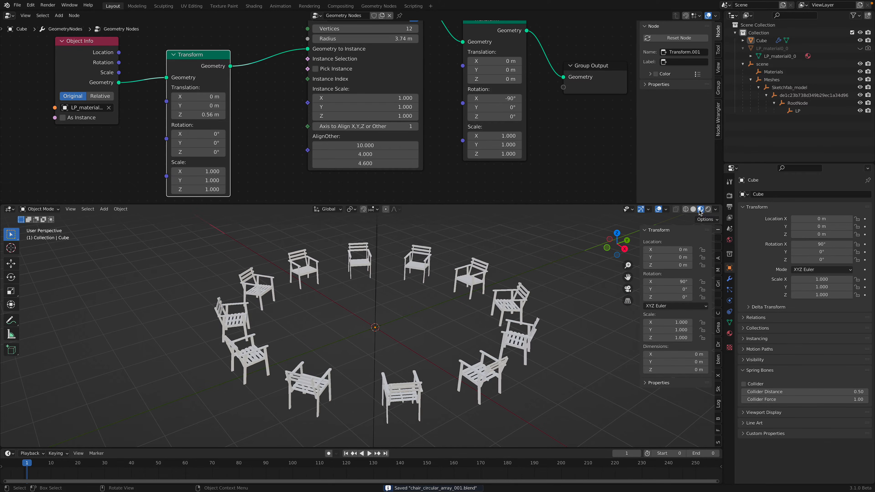
middle_drag(415, 322, 427, 314)
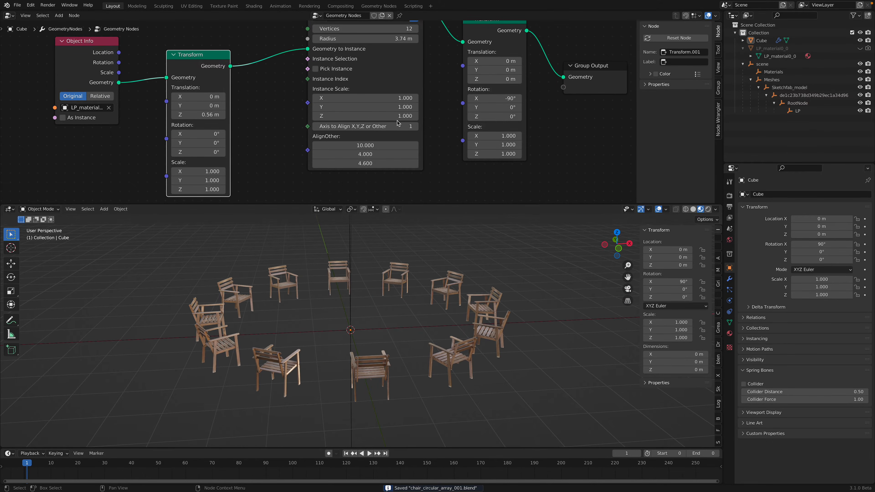
key(Home)
drag(316, 70, 333, 70)
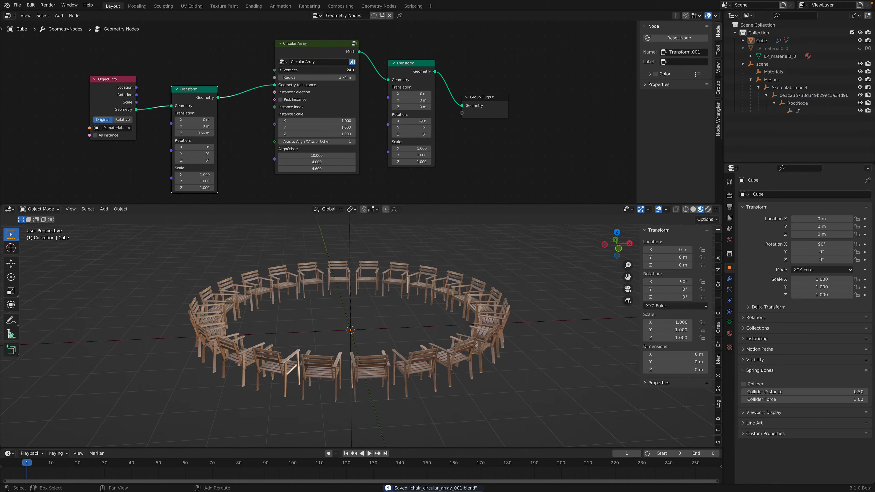
middle_drag(440, 312, 416, 212)
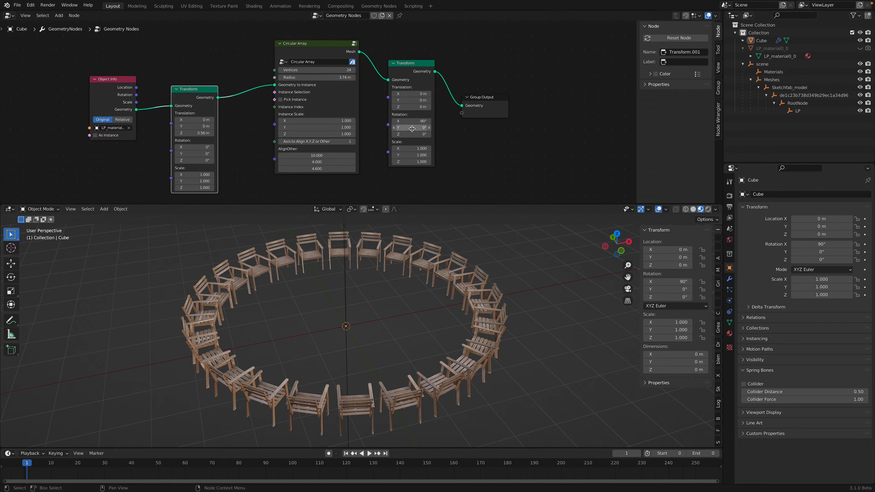
Step: Move the Group Output farther out, and open the Circular Array group's inner nodes in an enlarged node editor
click(482, 103)
key(Home)
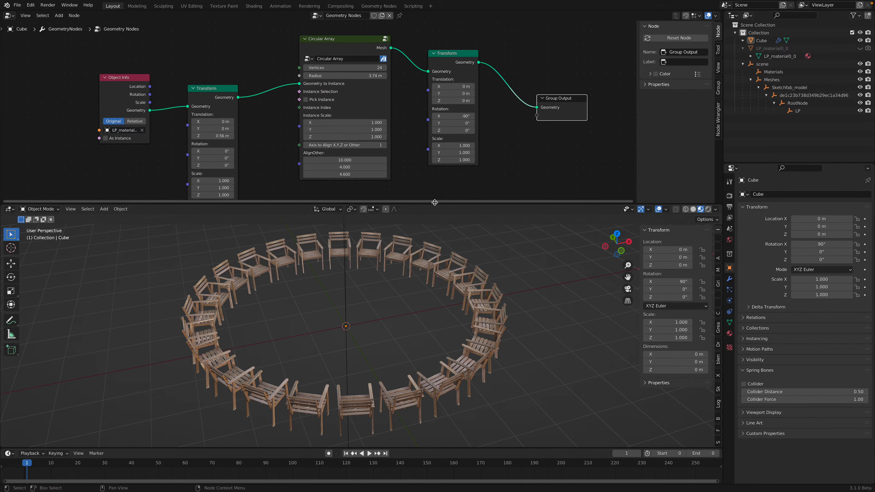
scroll(339, 58, up, 2)
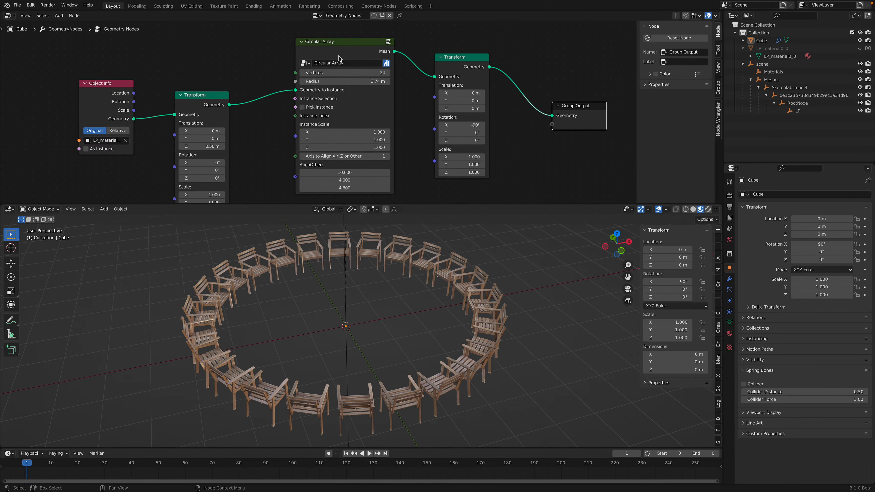
drag(339, 58, 337, 51)
key(Tab)
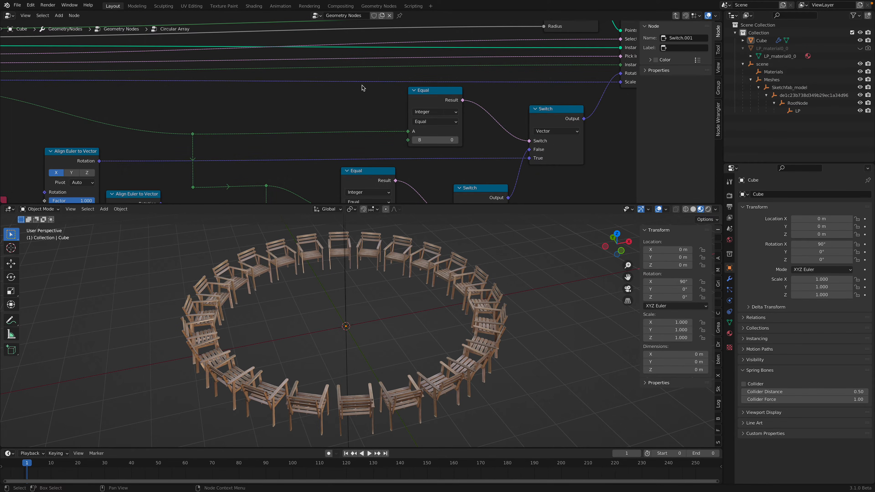
scroll(363, 85, up, 2)
drag(502, 204, 502, 303)
key(Home)
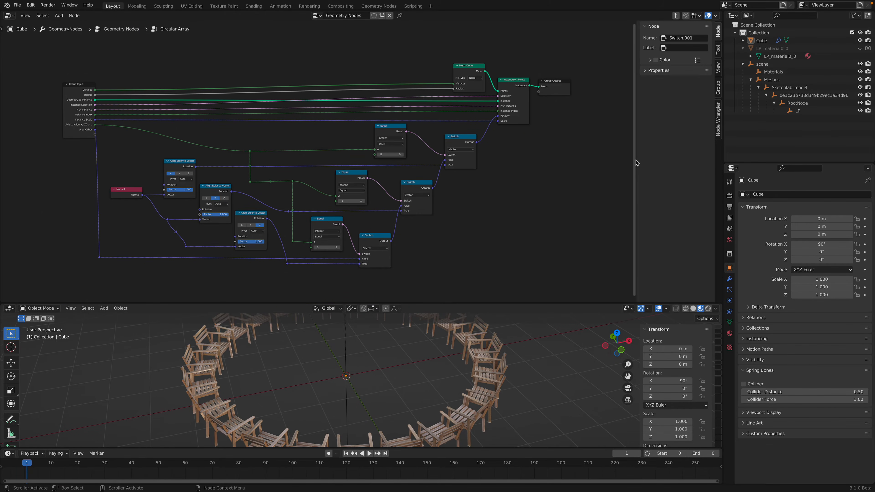
key(n)
scroll(303, 167, up, 4)
Step: Tidy the node layout inside the Circular Array group and return to the parent node tree with a smaller node editor
middle_drag(297, 168, 348, 170)
drag(156, 205, 156, 202)
drag(214, 161, 205, 155)
drag(157, 207, 156, 210)
drag(269, 210, 267, 208)
middle_drag(278, 189, 237, 169)
middle_drag(482, 130, 460, 162)
drag(547, 47, 550, 47)
drag(612, 66, 613, 71)
drag(667, 64, 676, 72)
middle_drag(618, 93, 524, 129)
scroll(493, 122, up, 3)
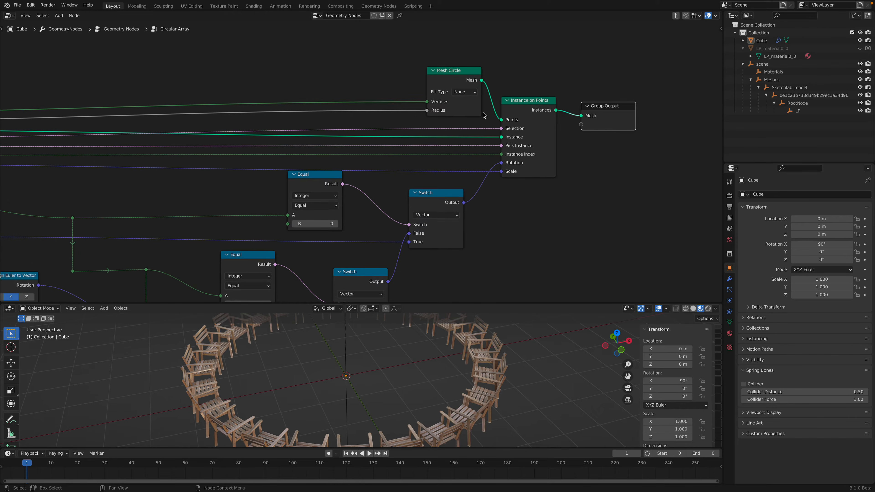
key(Tab)
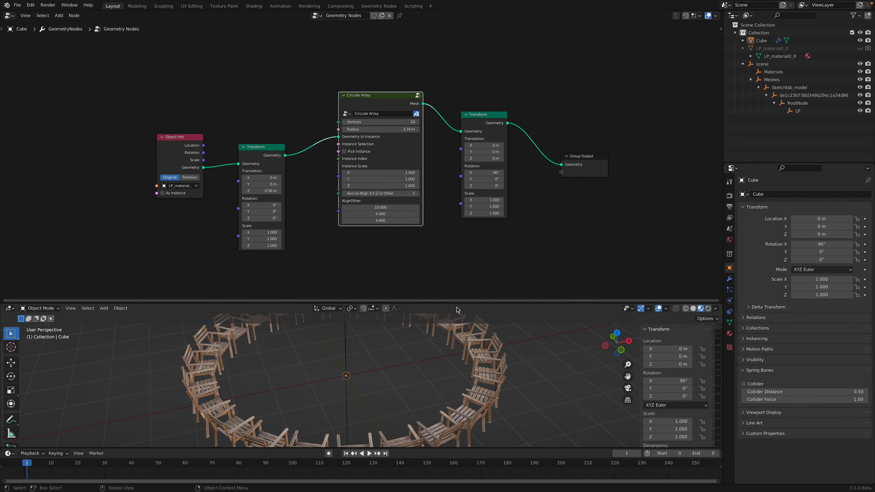
drag(457, 303, 448, 214)
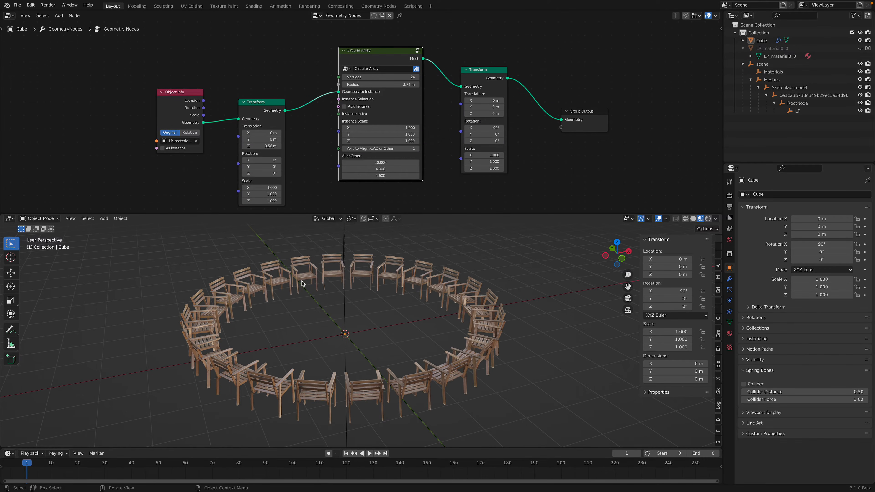
Step: Split the 3D viewport and show the array's instance data in a Spreadsheet editor, including the rotation and scale columns
drag(721, 215, 463, 229)
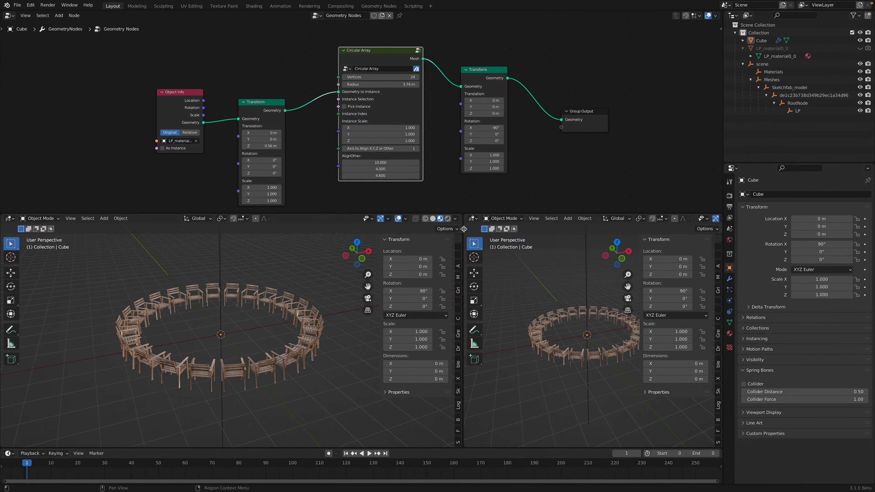
click(473, 219)
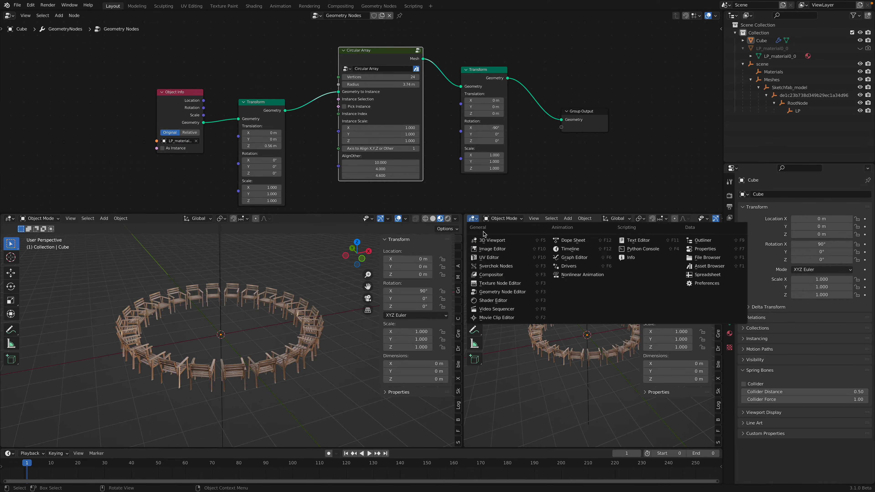
click(708, 266)
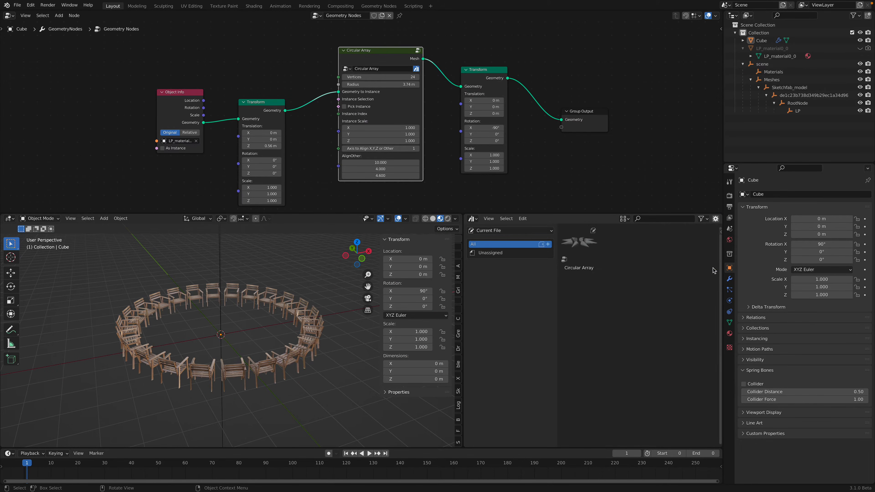
click(473, 218)
click(704, 277)
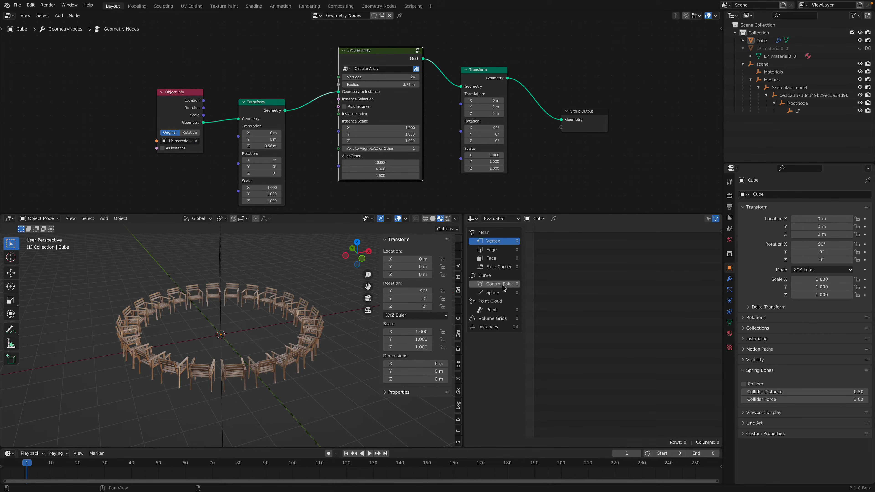
click(500, 327)
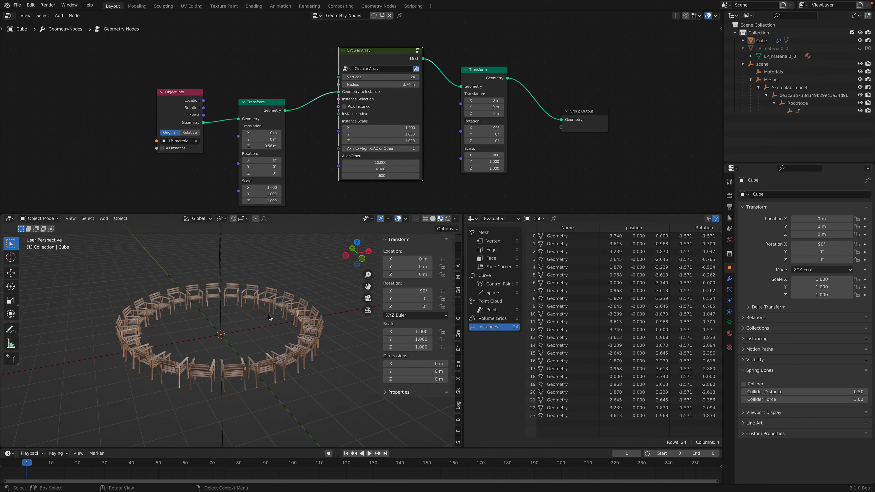
middle_drag(270, 318, 295, 327)
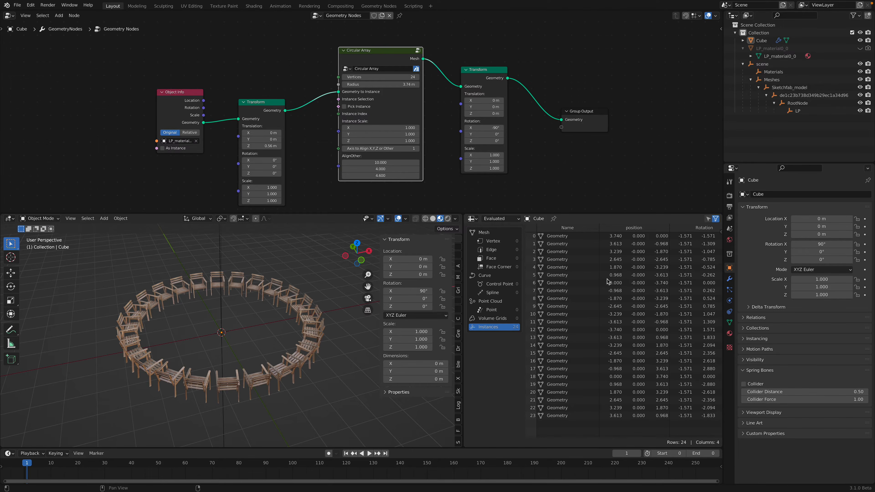
drag(559, 435, 646, 436)
middle_drag(454, 168, 476, 146)
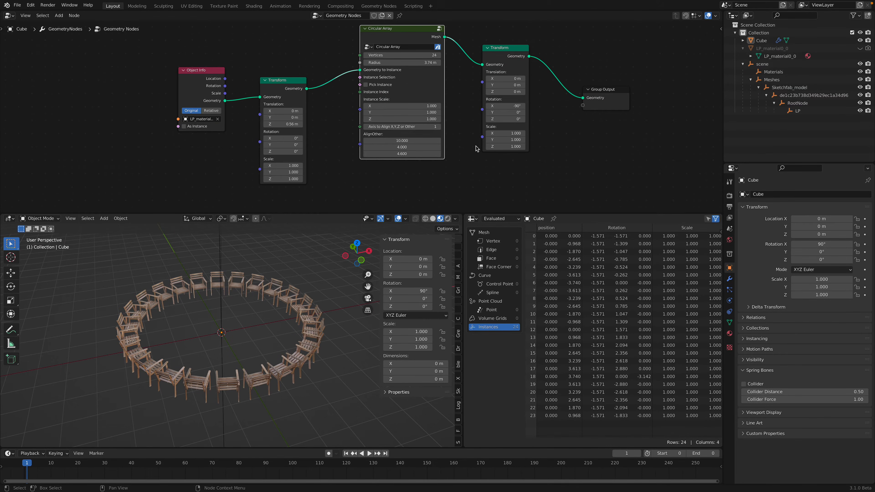
Step: Move the first Transform and the Object Info nodes farther away from the Circular Array
drag(289, 82, 282, 53)
drag(206, 74, 168, 62)
scroll(385, 85, up, 1)
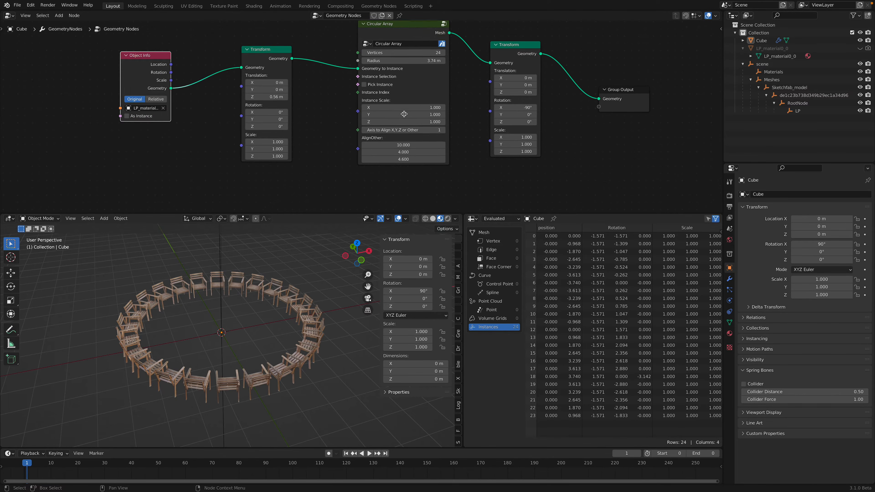
Step: Try different Instance Scale values on the Circular Array and reset them to 1
mouse_move(416, 109)
mouse_down()
mouse_move(430, 108)
mouse_move(408, 108)
mouse_up()
text(1)
key(Return)
Step: Move the first Transform node aside, add a Random Value node and link it to the Circular Array's Instance Scale
middle_drag(297, 98, 313, 91)
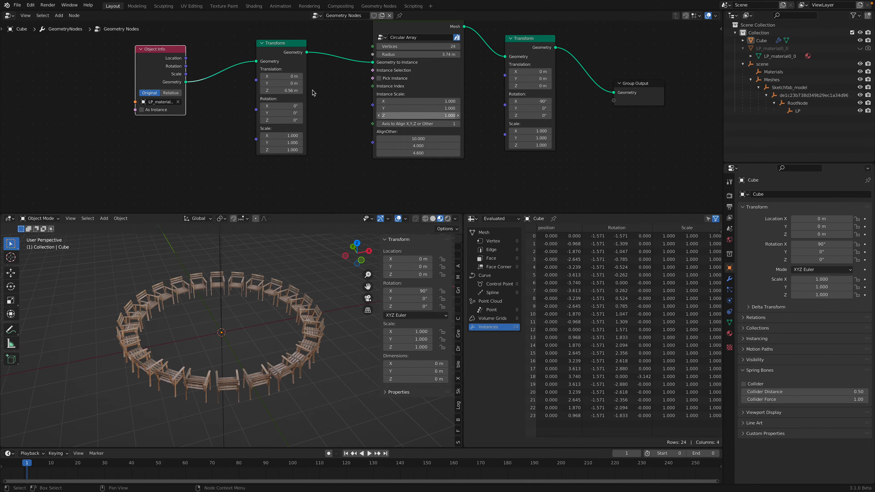
drag(281, 58, 250, 44)
key(shift+a)
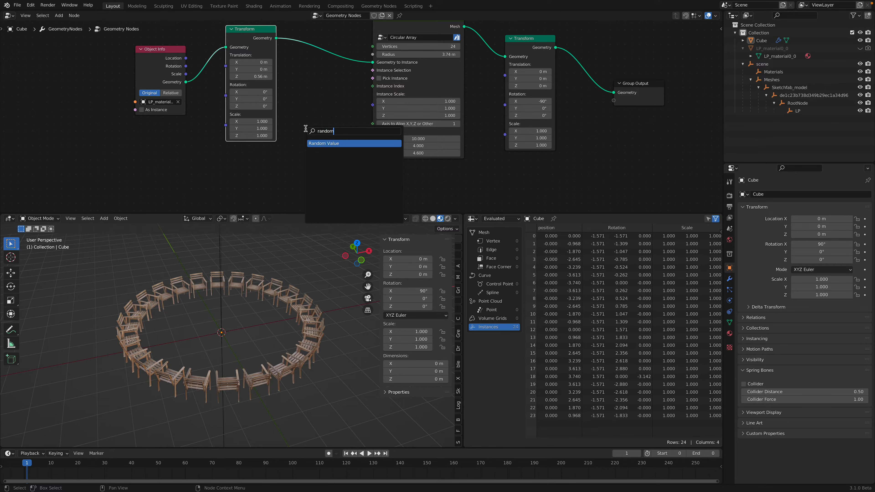
key(Return)
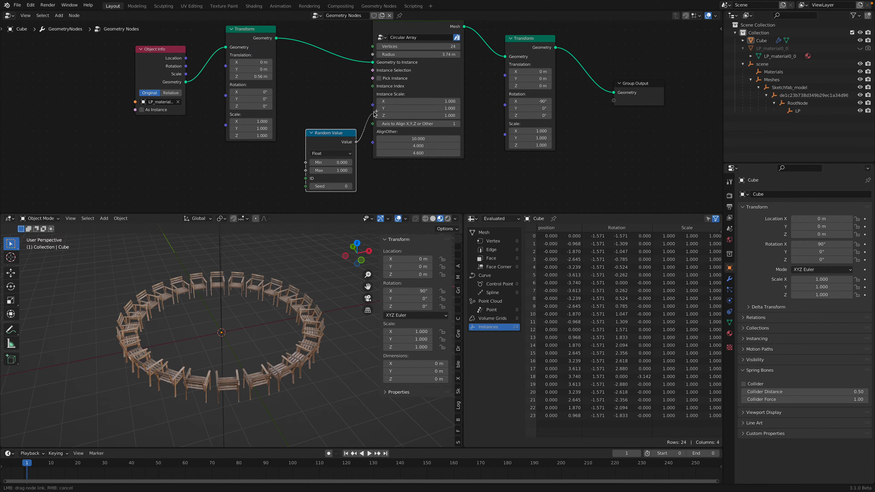
drag(374, 107, 373, 105)
Step: Set the Random Value's minimum to 0.240, its maximum to 1.660 and its seed to 112
drag(330, 163, 352, 170)
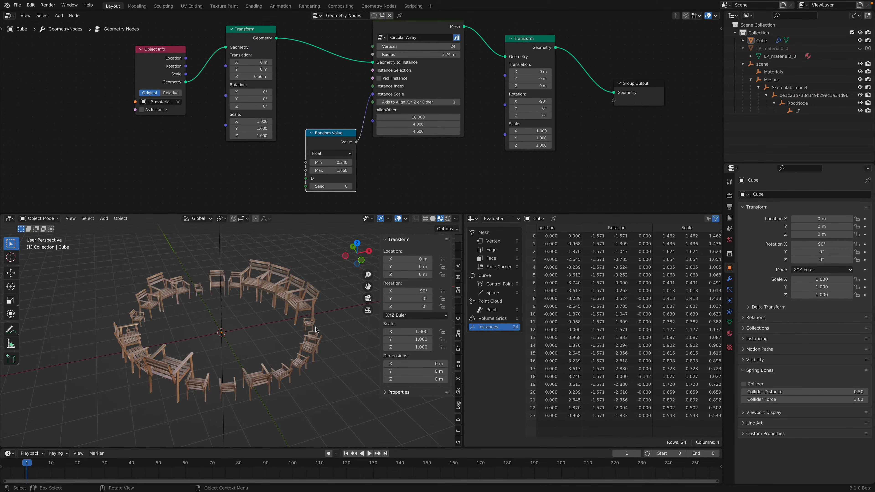
middle_drag(310, 248, 365, 245)
drag(329, 186, 349, 185)
Step: Make the Random Value driving Instance Scale a Vector with minimum 0.220 and maximum 1.700 on all axes and seed 156
drag(339, 146, 318, 106)
click(317, 149)
click(313, 173)
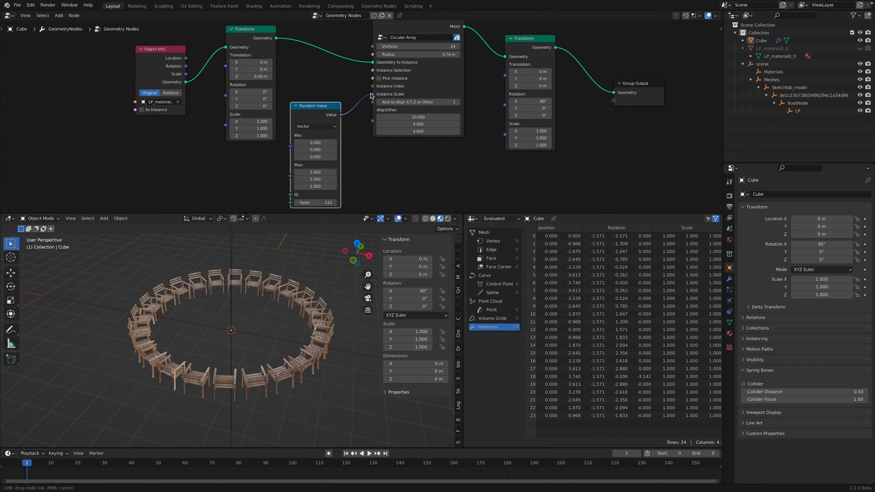
drag(371, 96, 372, 95)
drag(316, 142, 336, 202)
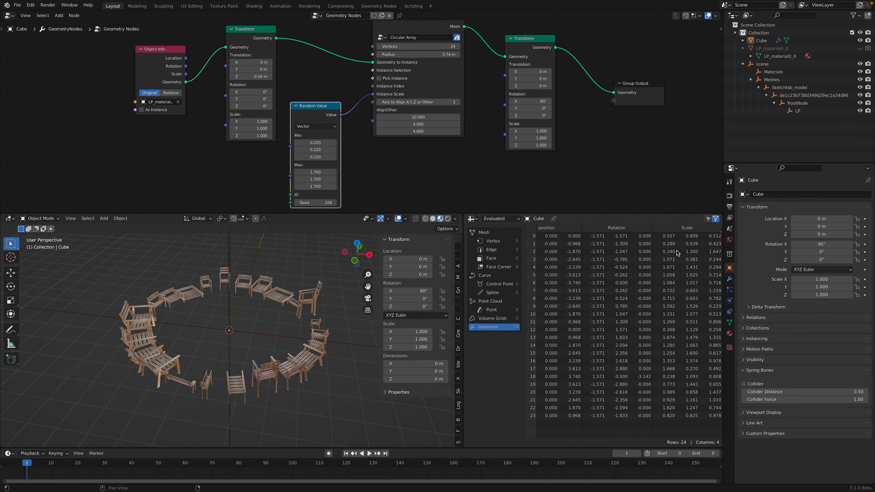
Step: Try other seeds on the Random Value node, and delete it so nothing drives the Circular Array's Instance Scale
middle_drag(234, 357, 246, 356)
drag(315, 203, 333, 202)
middle_drag(355, 101, 353, 128)
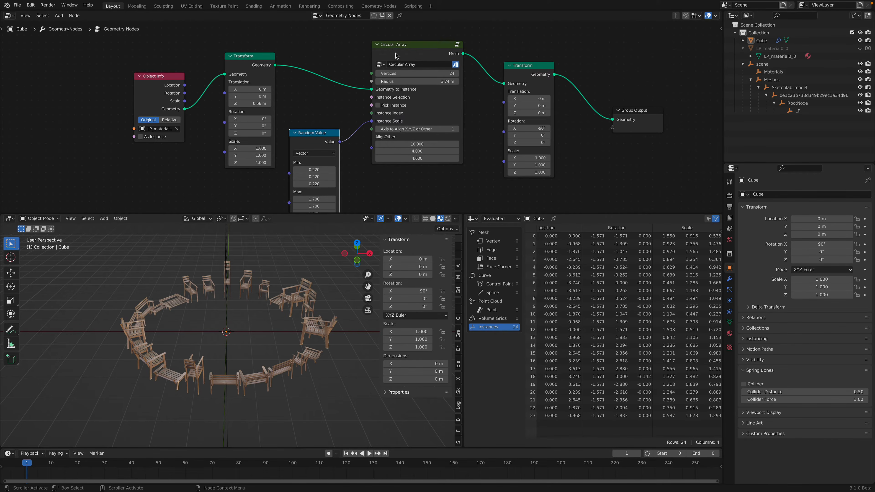
drag(396, 55, 388, 47)
key(x)
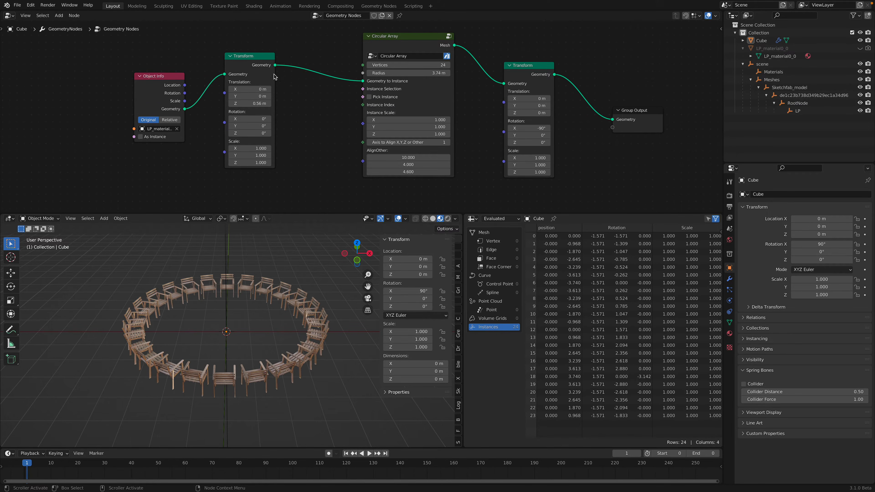
Step: Reposition the Object Info and first Transform nodes closer to the Circular Array and save the file
drag(256, 57, 278, 63)
drag(168, 77, 194, 70)
drag(276, 63, 298, 65)
key(ctrl+s)
key(Home)
Step: Set the Circular Array to 22 vertices and a 4.96 m radius, save, and shift the second Transform and Group Output nodes
mouse_move(385, 77)
mouse_down()
mouse_move(410, 77)
mouse_move(381, 68)
mouse_up()
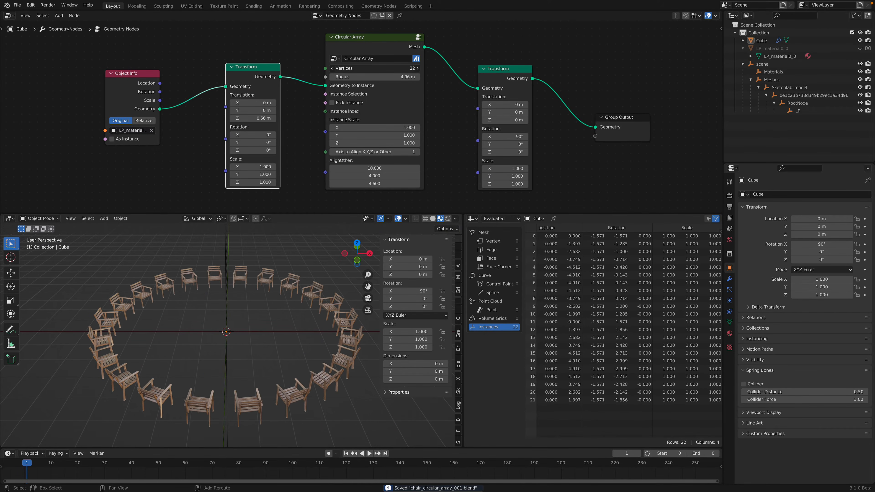
key(ctrl+s)
drag(496, 70, 512, 55)
drag(619, 122, 621, 121)
Step: Duplicate the chair ring object in place and show the duplicate's modifier settings
middle_drag(280, 285, 323, 289)
click(315, 288)
scroll(315, 288, down, 1)
key(shift+d)
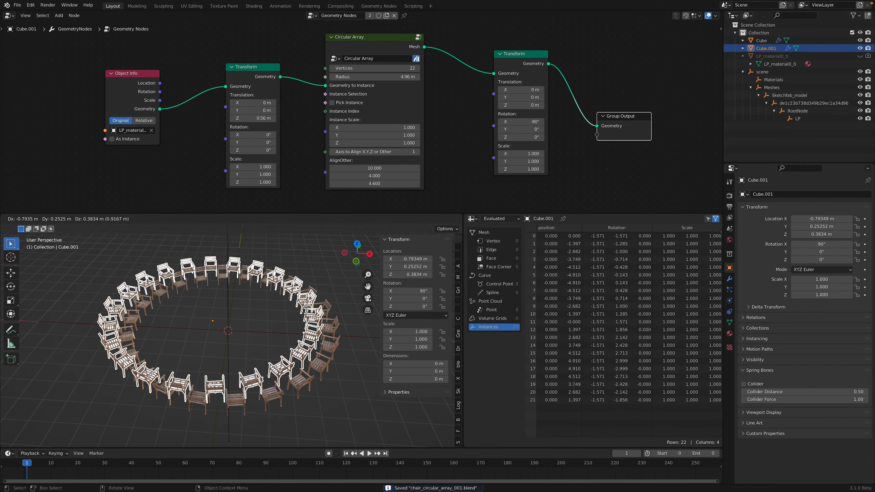
right_click(317, 309)
click(730, 278)
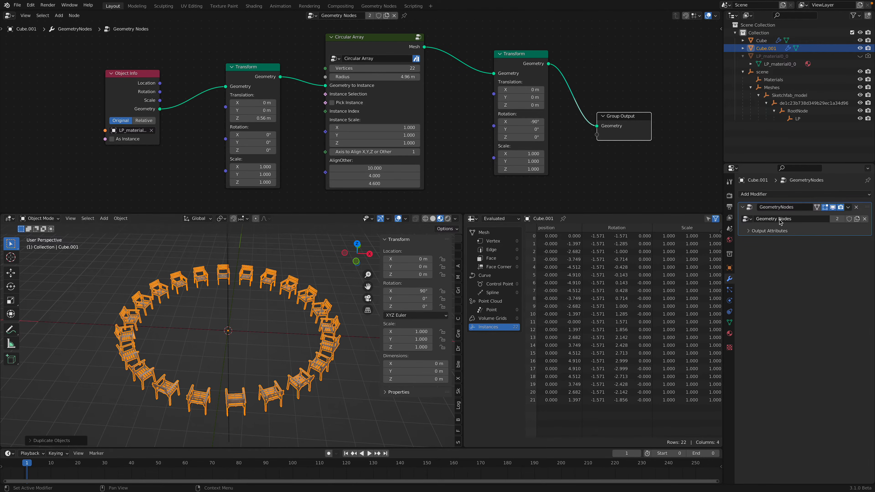
Step: Move the first Transform node down and expose the Circular Array's Vertices through a new Group Input node
middle_drag(366, 135, 404, 130)
drag(181, 71, 189, 76)
middle_drag(320, 100, 352, 138)
drag(299, 117, 304, 140)
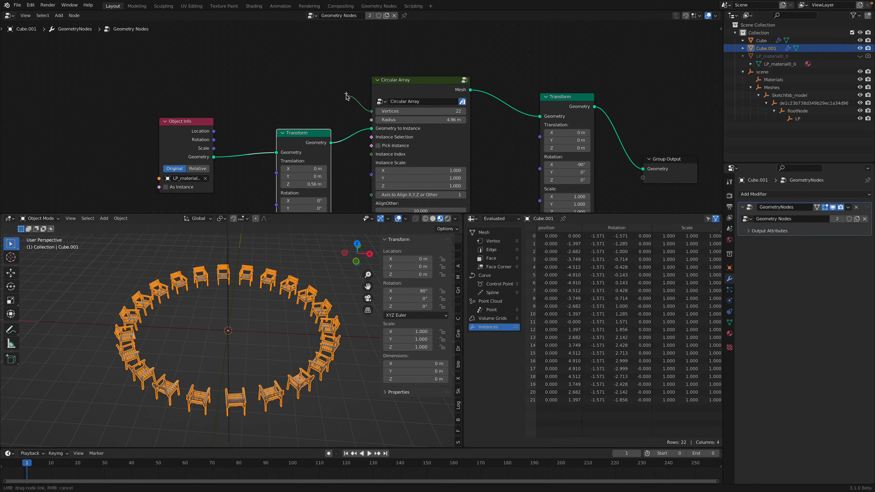
drag(346, 96, 332, 84)
text(grou)
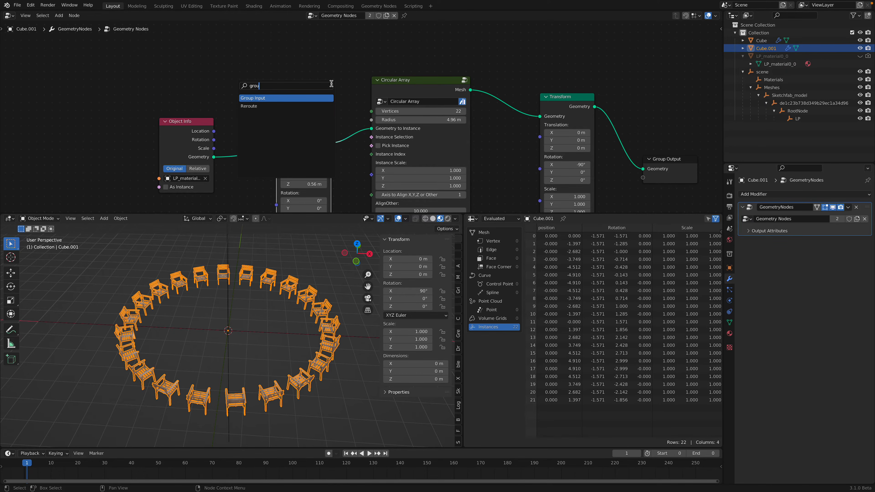
key(Return)
click(325, 69)
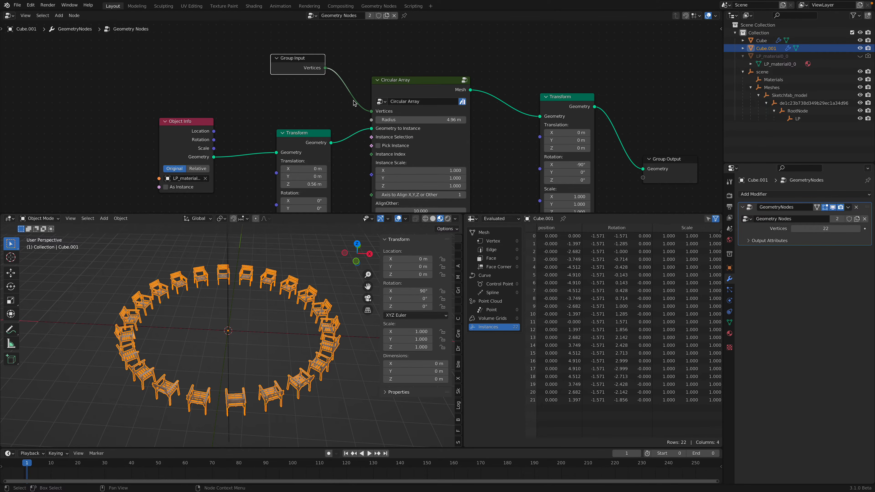
Step: Expose the Circular Array's Radius through a second Group Input node placed below the first
drag(355, 118, 325, 106)
text(grou)
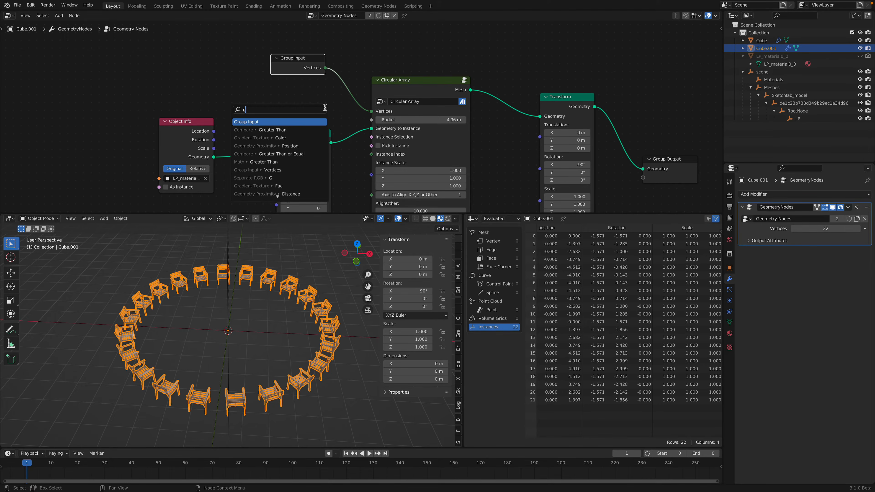
key(Return)
click(321, 104)
Step: Select the original Cube object and set its modifier to 16 vertices and a 3.82 m radius
middle_drag(265, 319, 231, 325)
click(761, 40)
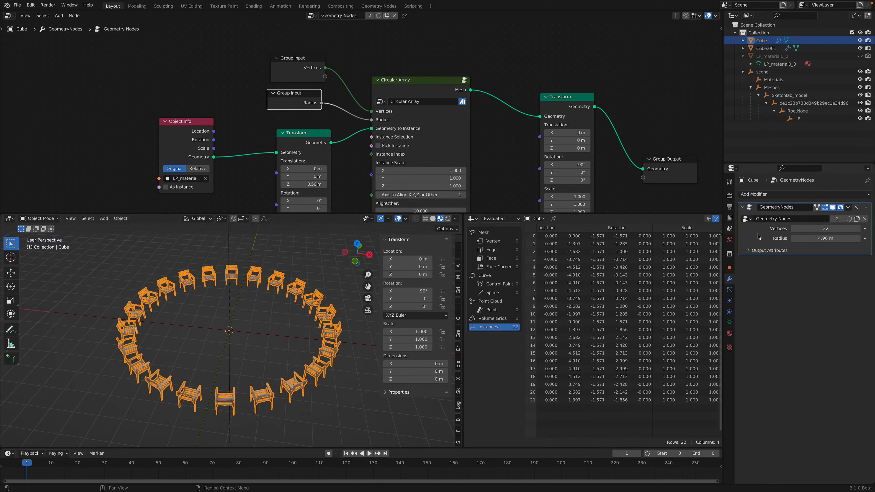
mouse_move(804, 240)
mouse_down()
mouse_move(780, 240)
mouse_move(800, 229)
mouse_move(792, 229)
mouse_up()
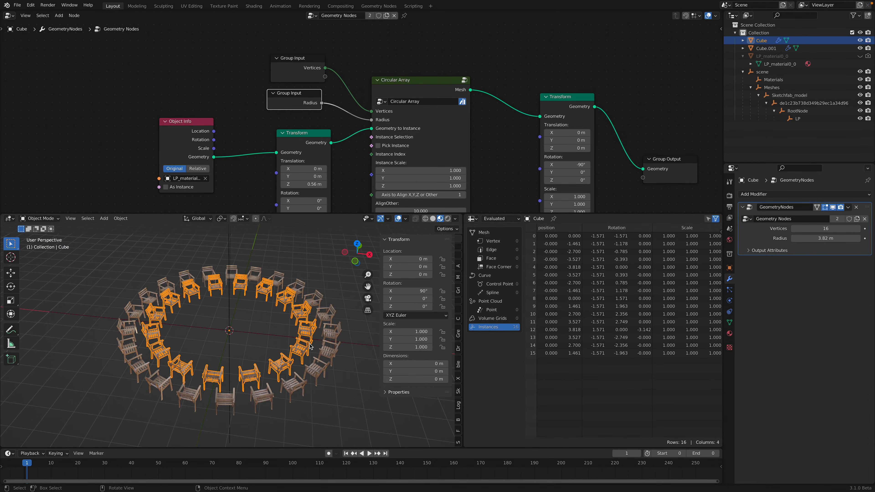
Step: Duplicate the 16-chair ring in place and set the copy to 10 vertices and a 2.53 m radius
middle_drag(309, 343, 320, 356)
key(shift+d)
right_click(310, 364)
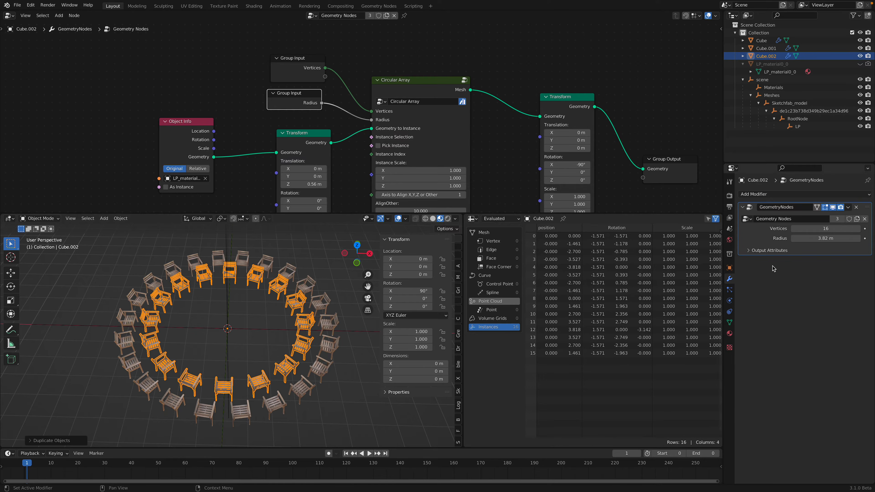
mouse_move(817, 240)
mouse_down()
mouse_move(791, 240)
mouse_move(821, 229)
mouse_move(804, 228)
mouse_up()
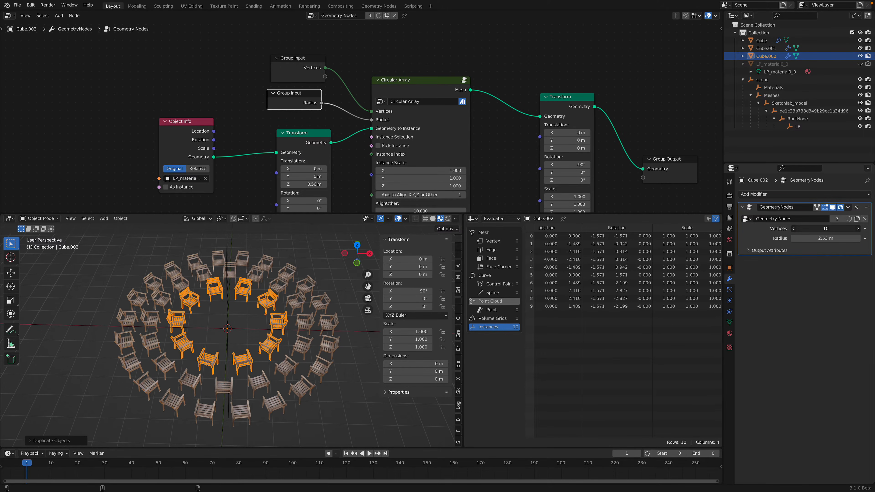
Step: Duplicate the 10-chair ring in place and set the copy to 6 vertices and a 1.59 m radius
middle_drag(266, 332, 262, 314)
click(269, 292)
click(270, 314)
key(shift+d)
right_click(288, 339)
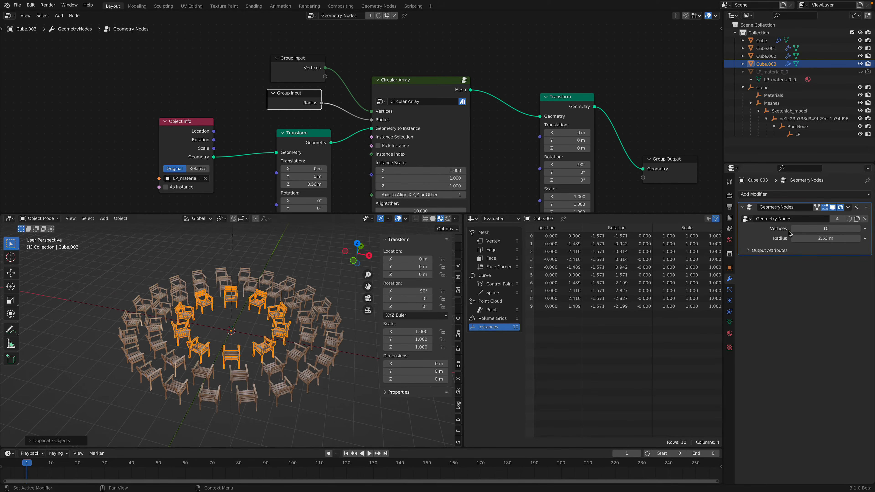
mouse_move(818, 238)
mouse_down()
mouse_move(798, 238)
mouse_move(804, 229)
mouse_up()
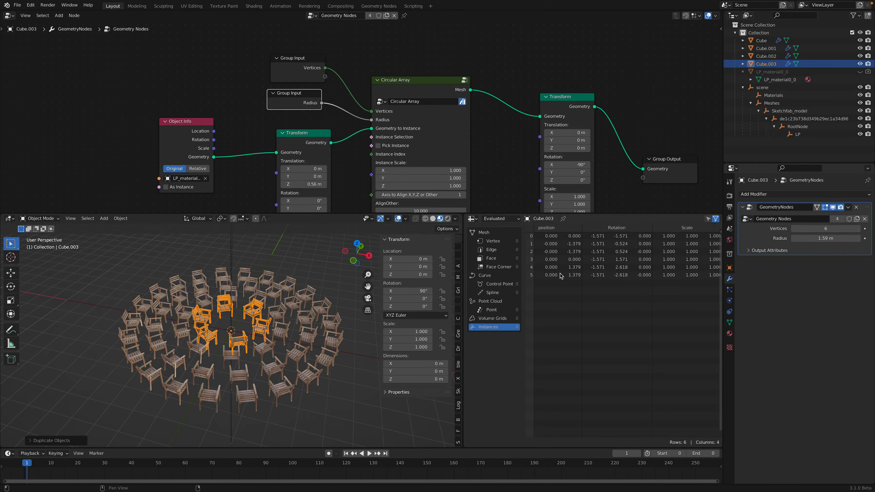
Step: Hide the viewport sidebar, select the outermost 22-chair ring and rotate it slightly in top view
middle_drag(248, 310, 259, 357)
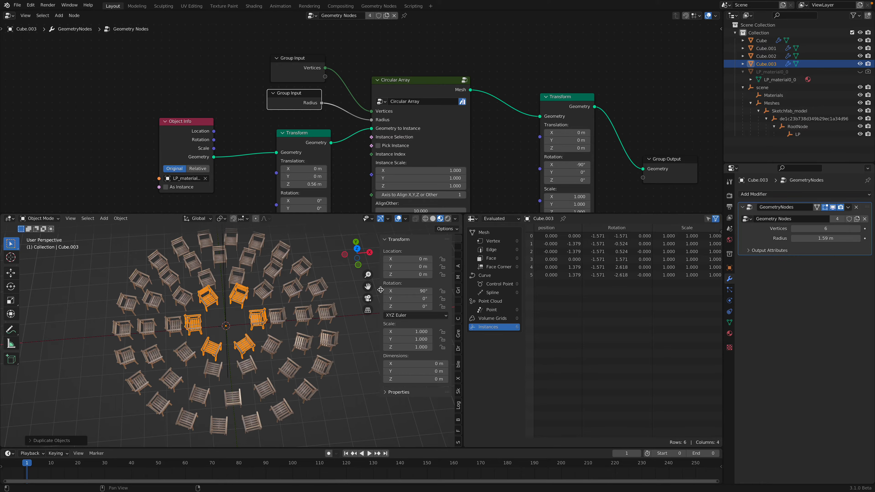
drag(381, 290, 482, 285)
middle_drag(347, 314, 415, 264)
click(325, 306)
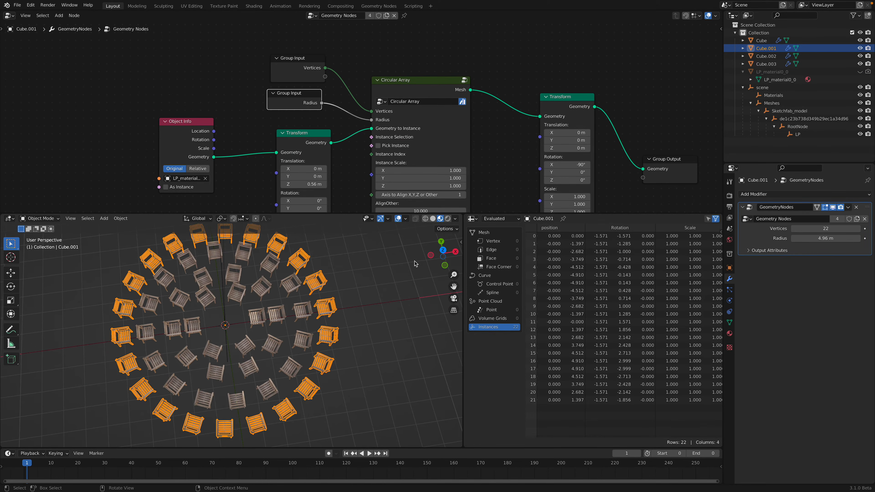
click(443, 251)
key(r)
click(361, 356)
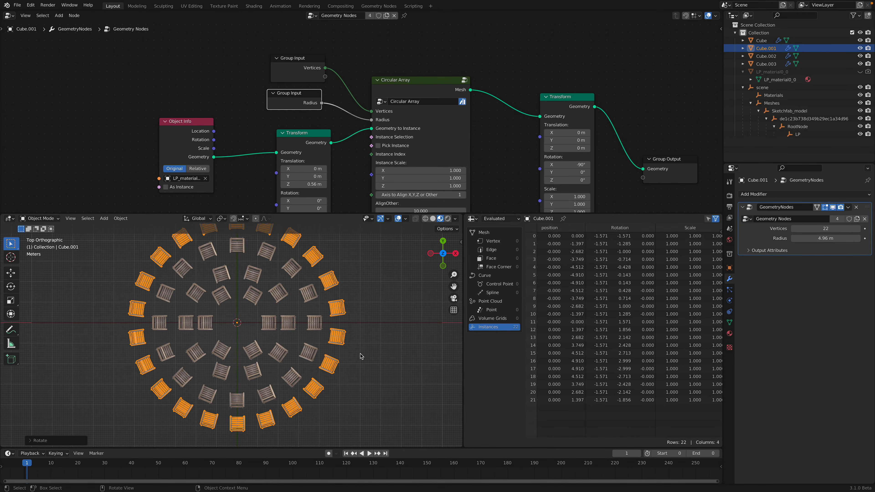
Step: Rotate the 16-chair ring slightly in top view, make the 10-chair ring active and deselect everything
click(316, 348)
key(r)
click(314, 348)
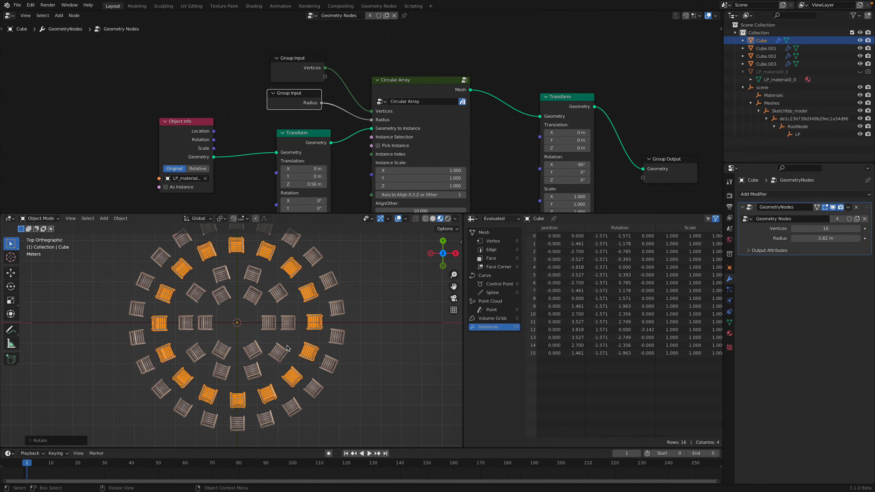
click(288, 348)
middle_drag(287, 348, 282, 286)
key(alt+a)
scroll(324, 159, down, 2)
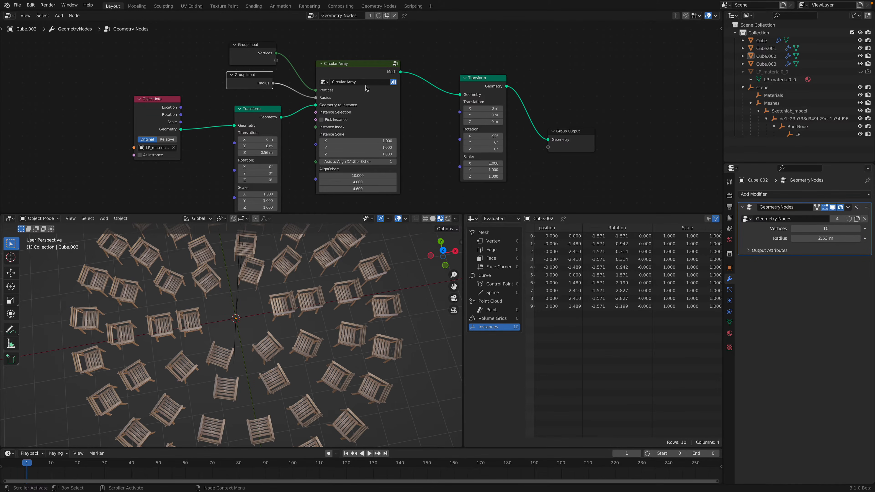
Step: Spread out the second Transform and Group Output nodes and close the spreadsheet area to widen the 3D viewport
drag(368, 96, 376, 93)
middle_drag(435, 152, 390, 155)
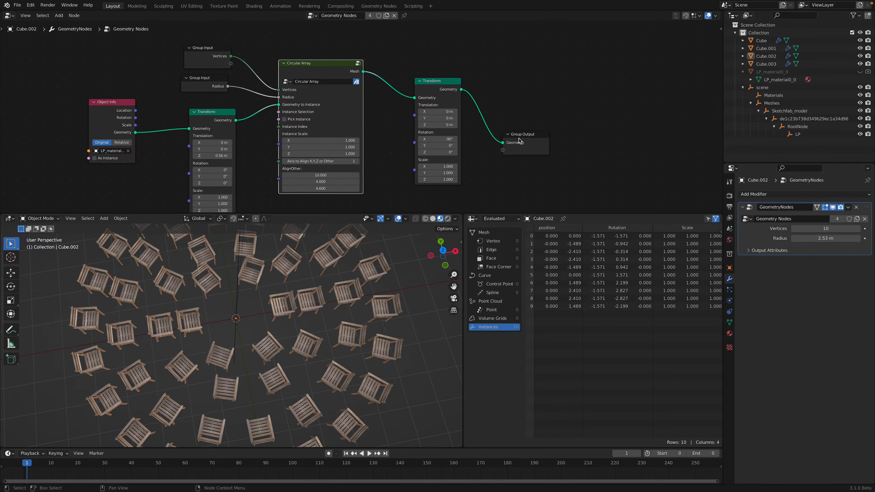
click(550, 142)
drag(436, 83, 424, 74)
middle_drag(600, 158, 532, 140)
drag(494, 126, 523, 134)
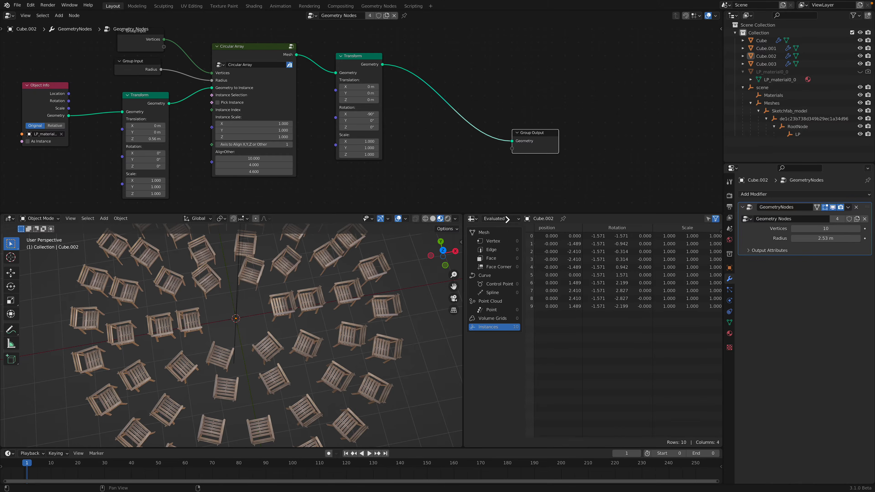
drag(508, 219, 509, 221)
middle_drag(468, 347, 473, 320)
Step: Insert a Translate Instances node between the second Transform node and the Group Output
key(shift+a)
click(512, 109)
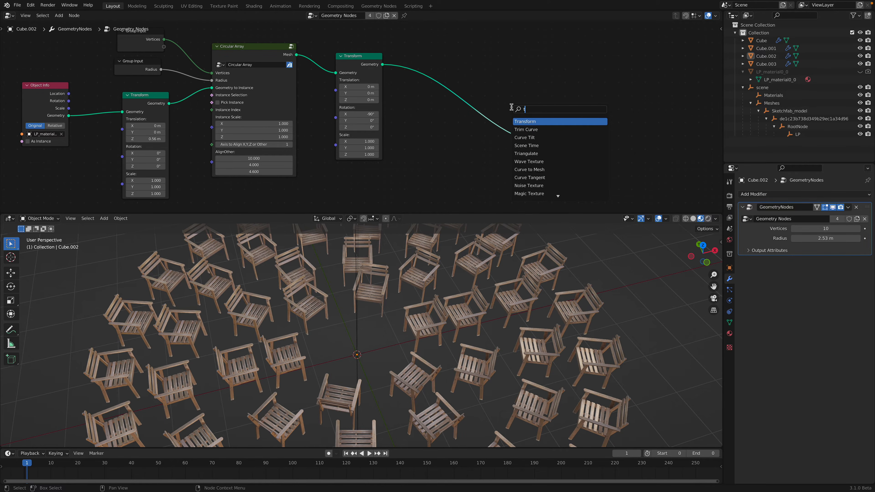
key(Return)
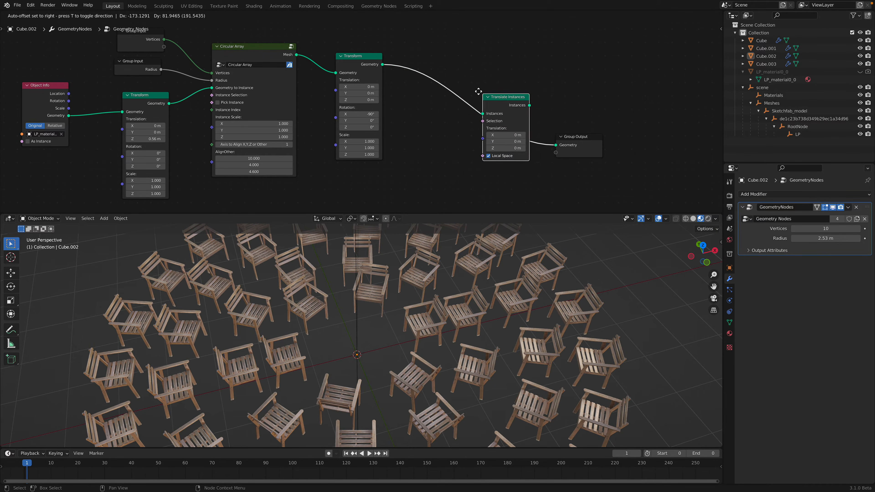
click(471, 105)
Step: Try different Translation values on the Translate Instances node and undo the changes
mouse_move(475, 124)
mouse_down()
mouse_move(465, 124)
mouse_move(479, 130)
mouse_up()
key(Escape)
key(ctrl+z)
key(ctrl+z)
key(ctrl+z)
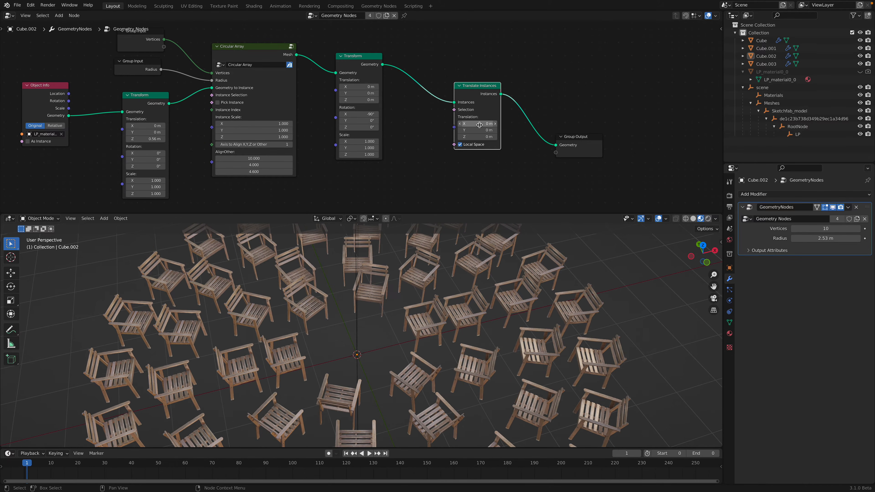
Step: Move the Group Output and Translate Instances nodes further from the Transform node and save the file
drag(589, 139, 663, 122)
drag(479, 86, 549, 79)
middle_drag(484, 136, 473, 116)
key(ctrl+s)
Step: Add a Combine XYZ node, link its Vector to the Translation of Translate Instances and space the two nodes apart
key(shift+a)
click(444, 120)
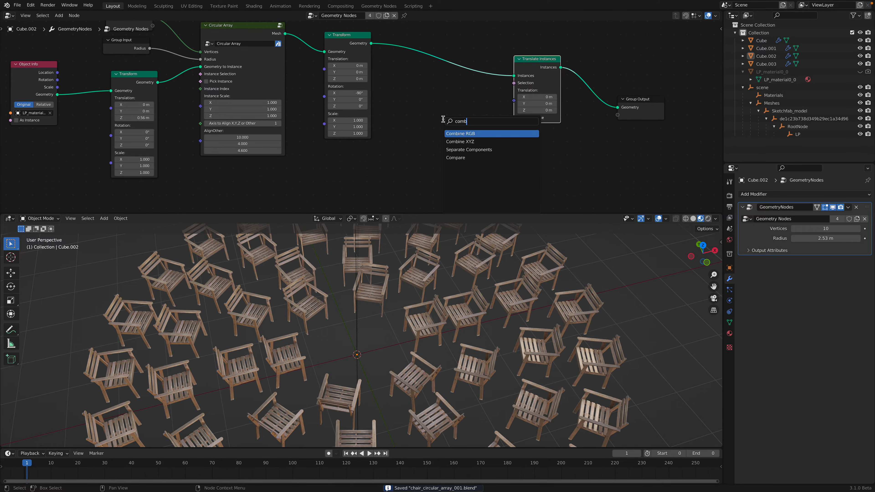
key(Down)
key(Return)
click(479, 108)
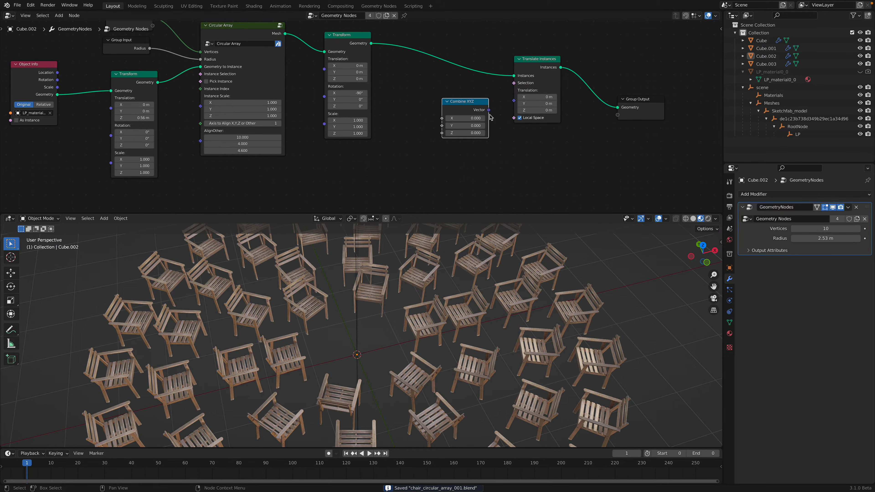
drag(514, 101, 514, 98)
drag(462, 101, 475, 99)
drag(539, 59, 564, 53)
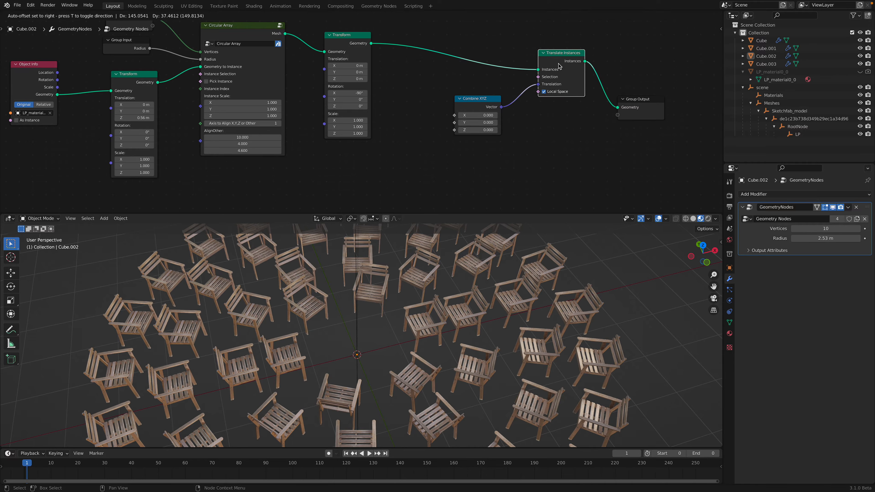
Step: Add a float Random Value node and link it to the X input of Combine XYZ
key(shift+a)
click(424, 126)
text(ran)
key(Return)
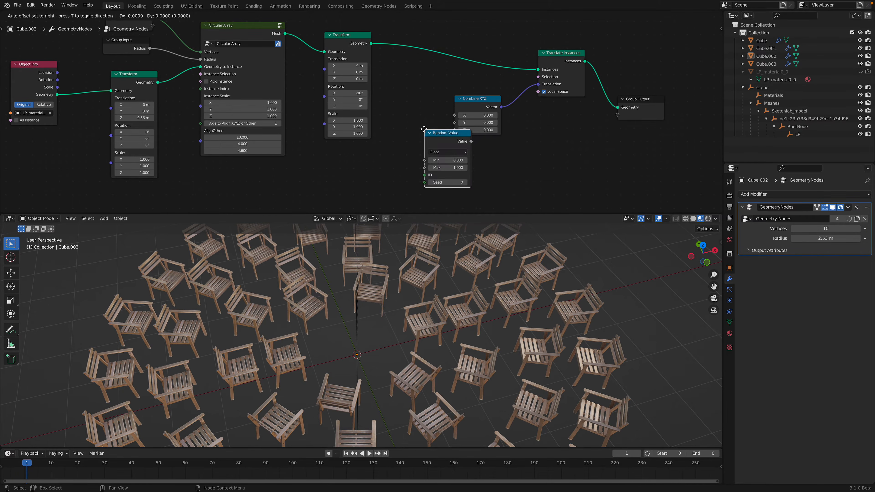
click(413, 99)
click(475, 100)
drag(475, 100, 434, 126)
Step: Set the Random Value driving X to minimum -0.100, maximum 0.020 and seed 30, and view all the chair rings
middle_drag(443, 128, 440, 121)
scroll(441, 120, up, 4)
drag(443, 129, 459, 120)
drag(444, 149, 460, 149)
mouse_move(445, 119)
mouse_down()
mouse_move(435, 119)
mouse_move(447, 129)
mouse_move(396, 119)
mouse_move(461, 119)
mouse_up()
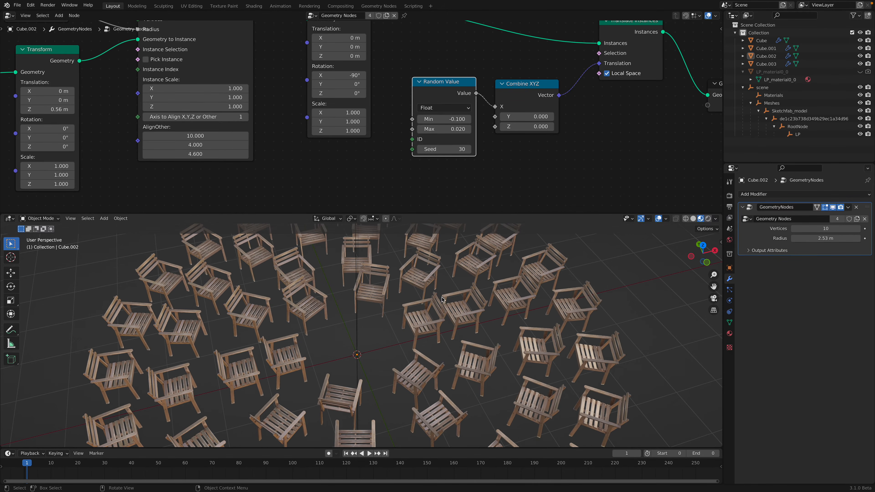
scroll(443, 298, down, 2)
middle_drag(421, 326, 417, 339)
mouse_move(404, 304)
middle_down()
mouse_move(406, 283)
mouse_move(404, 300)
middle_up()
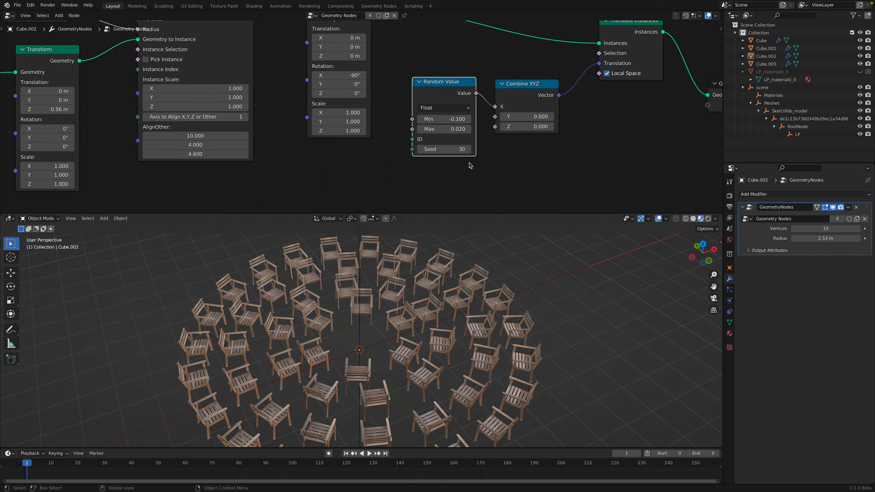
Step: Shift the nodes up to make room, duplicate the Random Value node and link the copy to Combine XYZ's Y input
drag(526, 100, 528, 78)
drag(460, 86, 448, 76)
middle_drag(497, 85, 466, 97)
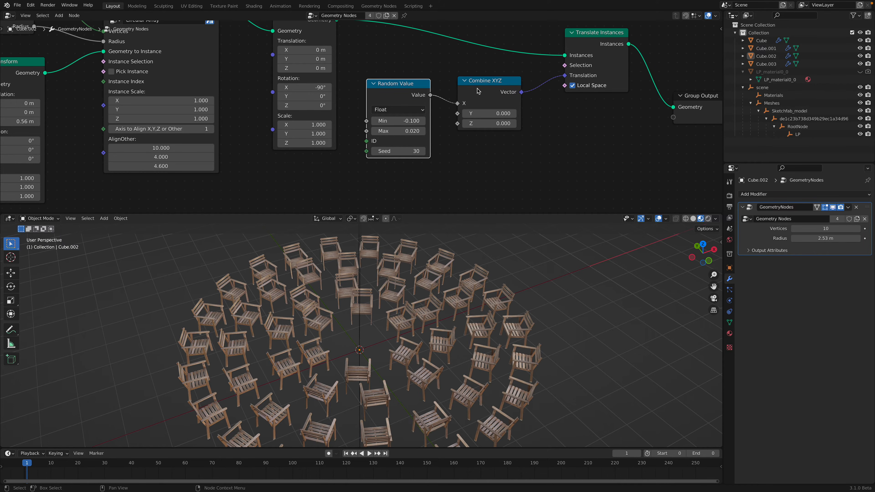
drag(478, 90, 478, 85)
drag(407, 91, 403, 86)
drag(485, 83, 484, 79)
drag(402, 89, 399, 78)
key(shift+d)
click(418, 175)
drag(451, 110, 455, 105)
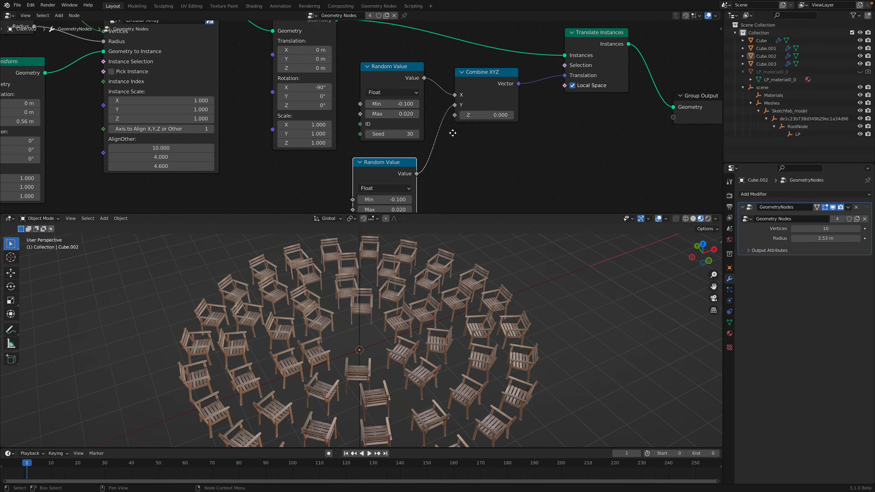
Step: Set the Random Value driving Y to minimum -0.200, maximum 0.160 and seed 80, and check the chairs from above
middle_drag(455, 106, 458, 71)
drag(379, 194, 395, 164)
middle_drag(381, 350, 434, 310)
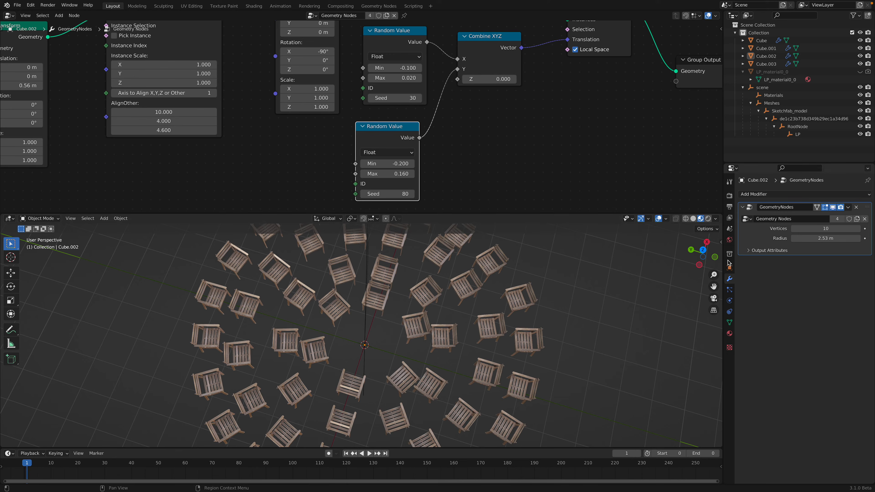
click(703, 253)
middle_drag(398, 373, 396, 349)
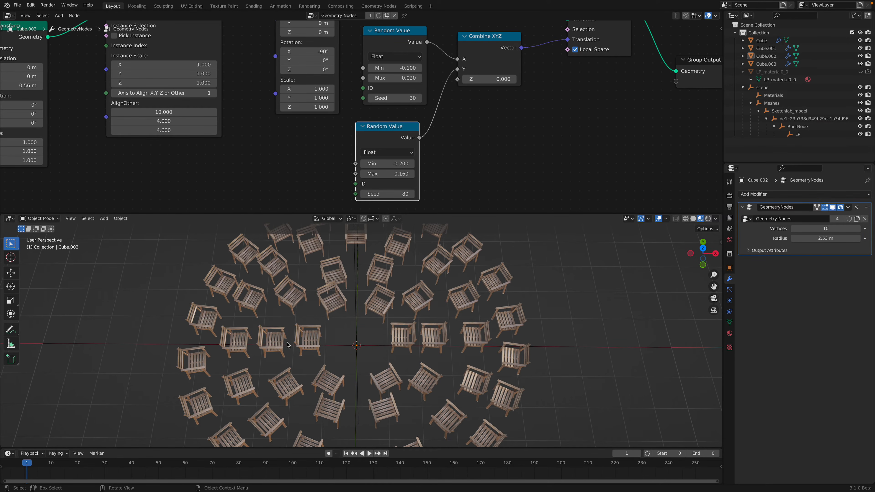
Step: Add a Rotate Instances node between Translate Instances and Group Output
middle_drag(334, 326, 355, 318)
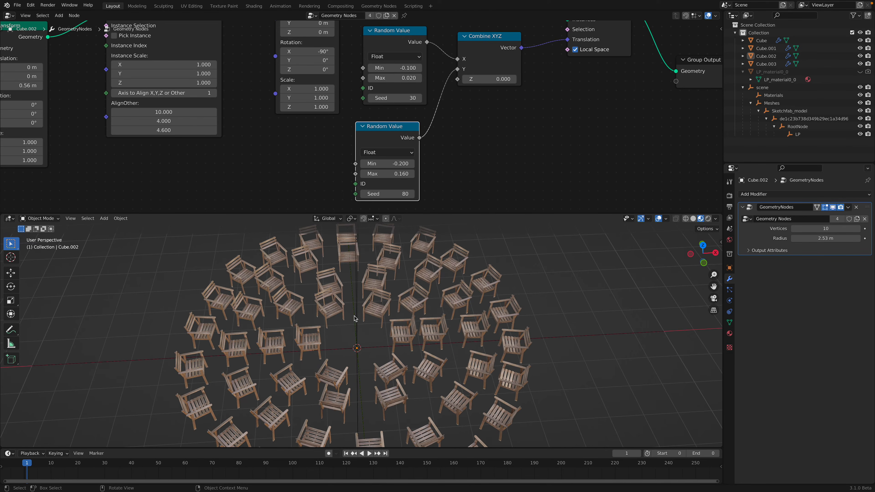
middle_drag(703, 63, 545, 117)
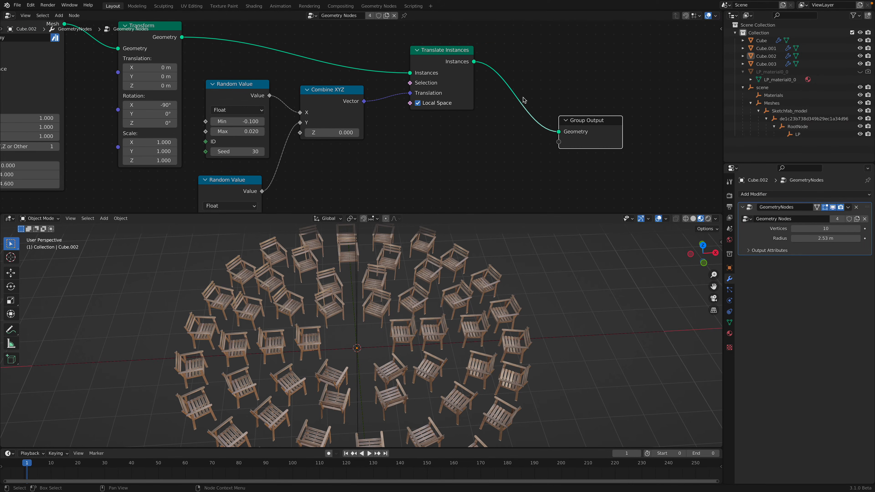
drag(447, 68, 441, 77)
middle_drag(381, 114, 383, 91)
scroll(380, 104, down, 1)
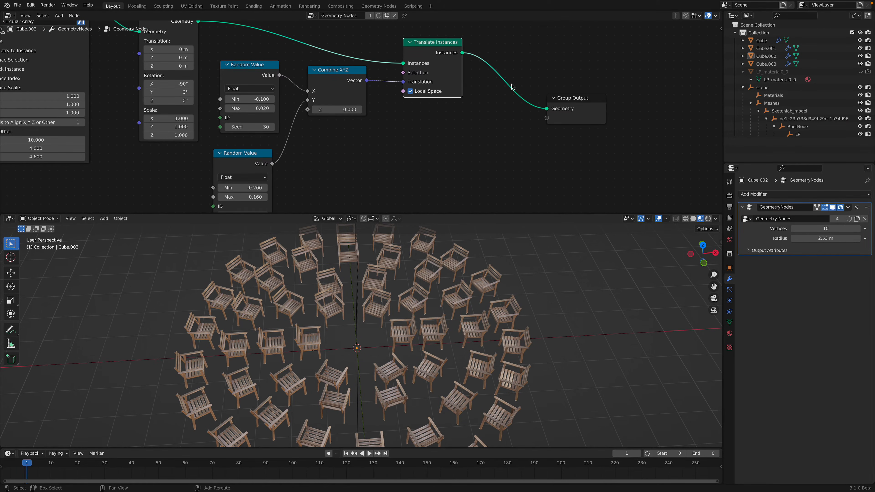
key(shift+a)
text(st)
key(Down)
key(Down)
key(Return)
click(495, 114)
middle_drag(495, 114, 493, 96)
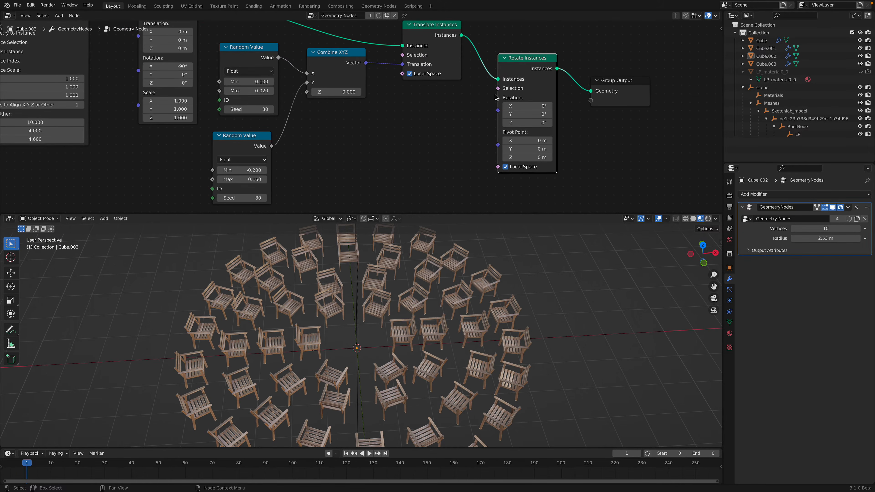
Step: Try rotating the chairs on each axis with Rotate Instances, and reset all rotation values to 0°
mouse_move(530, 105)
mouse_down()
mouse_move(505, 106)
mouse_move(525, 106)
mouse_up()
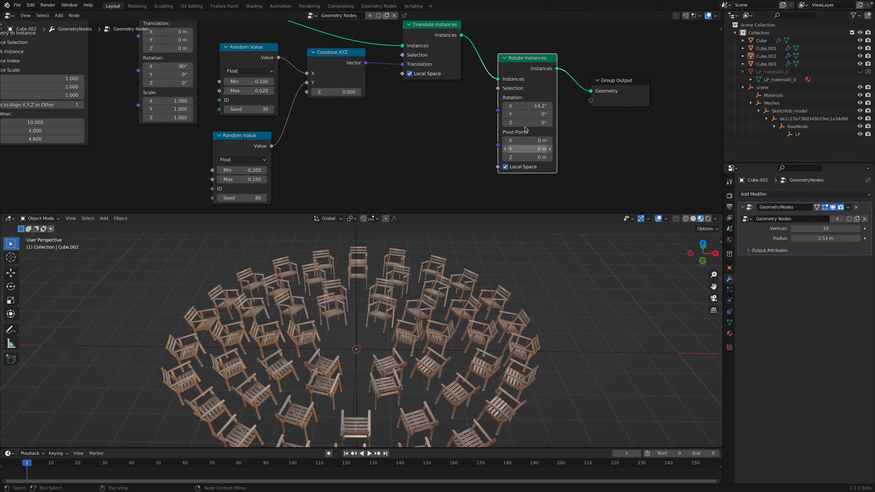
text(0)
key(Return)
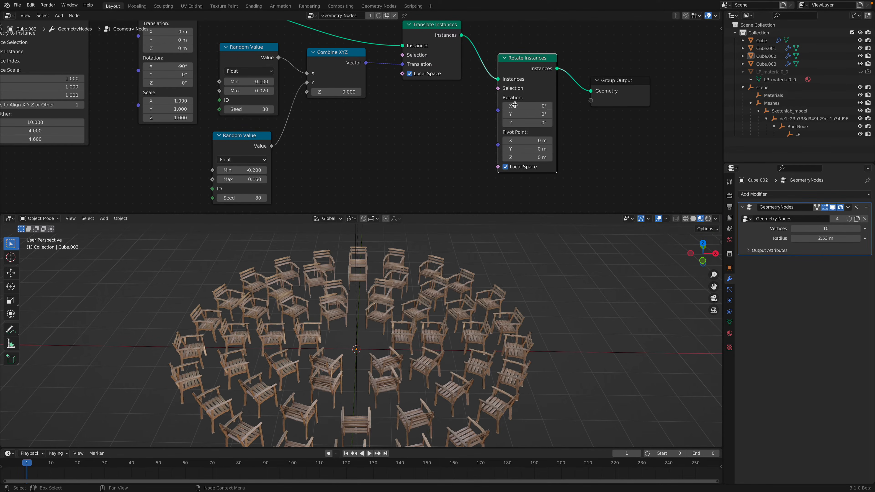
drag(528, 106, 551, 106)
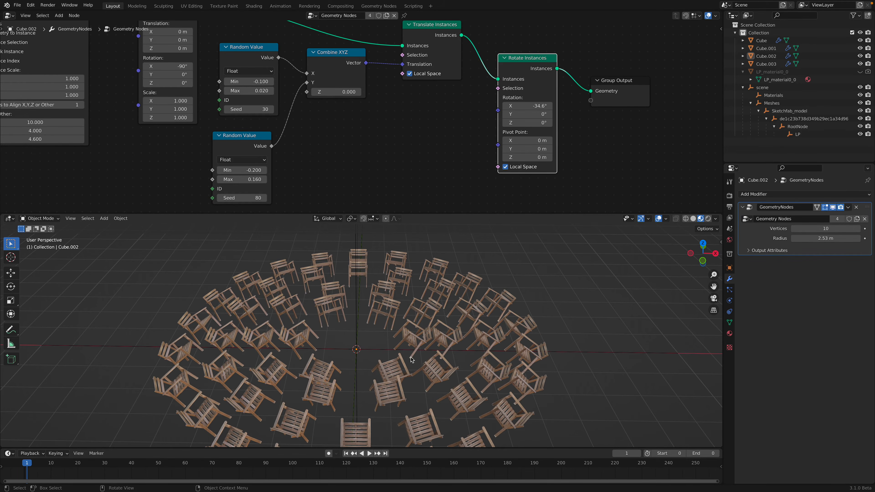
text(0)
key(Return)
key(ctrl+s)
drag(527, 114, 510, 114)
mouse_move(527, 122)
mouse_down()
mouse_move(551, 122)
mouse_move(524, 123)
mouse_move(531, 122)
mouse_up()
key(BackSpace)
key(Return)
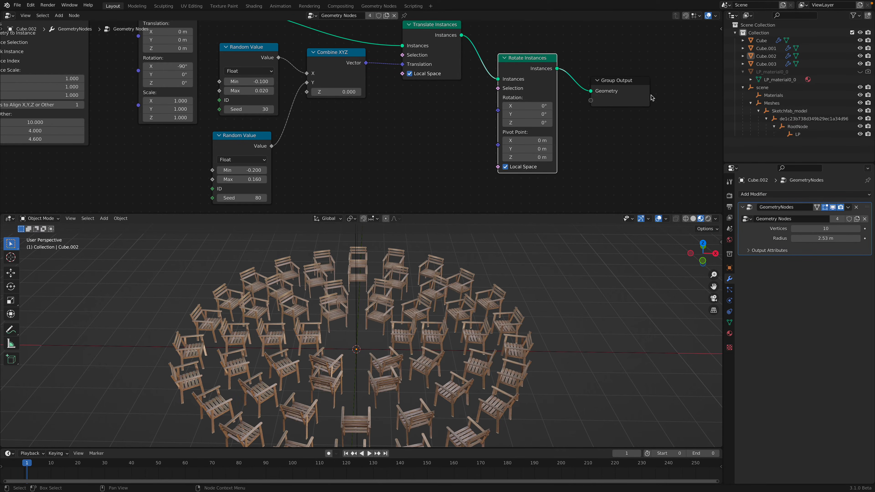
Step: Make room beside Rotate Instances, add a Combine XYZ node and link its vector to the Rotation input
shift+click(620, 81)
drag(620, 80, 659, 80)
scroll(427, 121, down, 1)
key(shift+a)
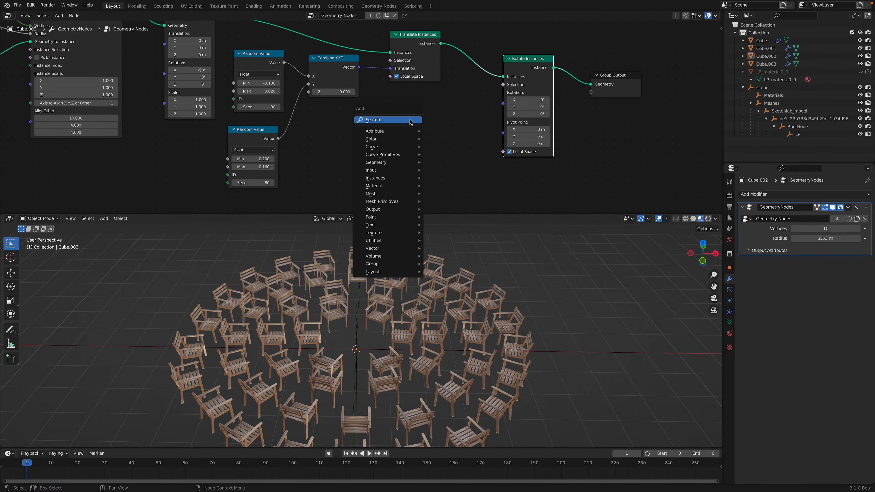
text(combin)
key(Down)
key(Return)
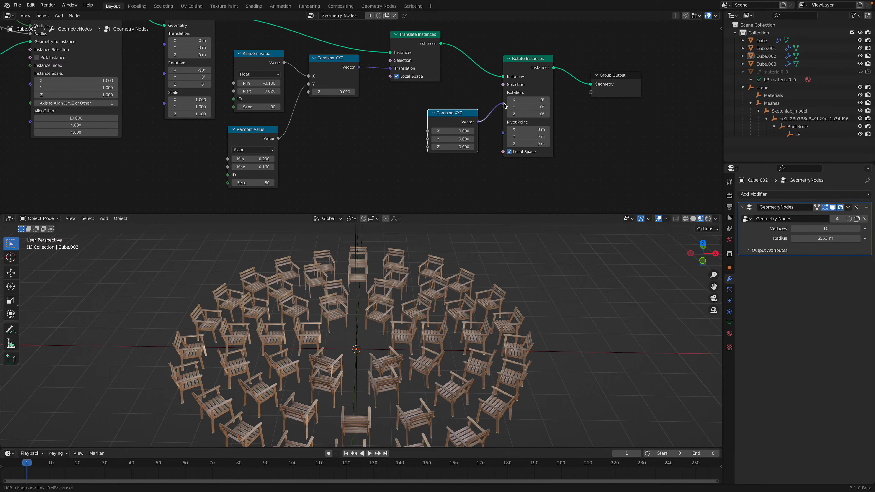
drag(505, 105, 503, 93)
drag(451, 113, 458, 108)
Step: Duplicate the Random Value node with seed 80 and link the copy to the new Combine XYZ's Z input
key(shift+d)
click(372, 118)
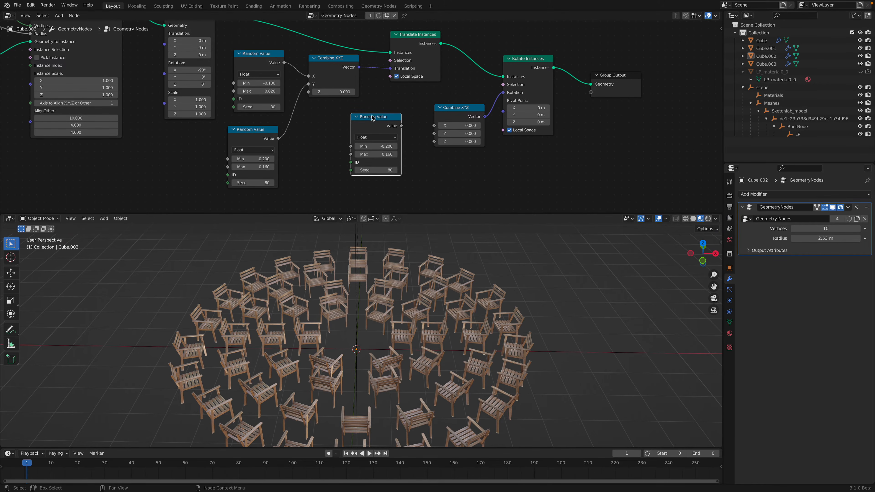
click(404, 125)
drag(405, 126, 386, 144)
Step: Try other limits on the Random Value driving Z rotation, and reset its minimum and maximum to 0
scroll(413, 139, up, 1)
scroll(386, 145, up, 1)
key(BackSpace)
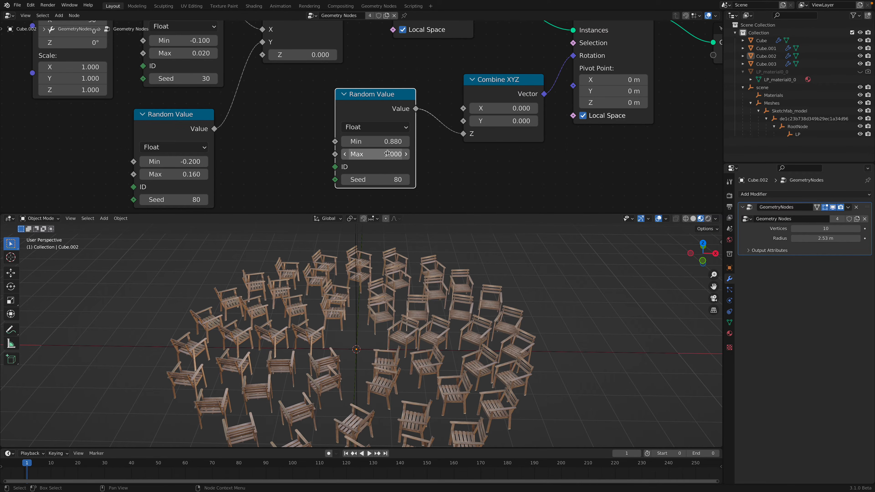
key(Return)
text(0)
key(Tab)
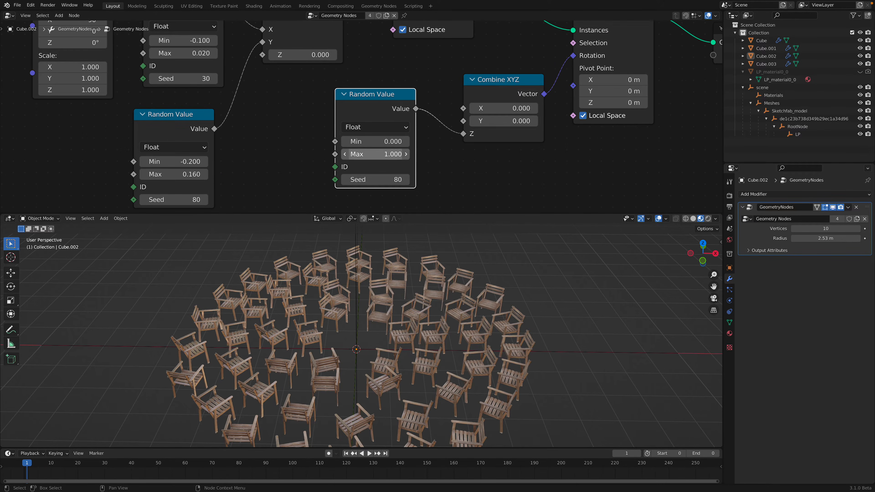
text(0)
key(Return)
Step: Try minimum 0.560, maximum 0.840 and seed 188 on the Z-rotation Random Value while viewing the chairs from above
drag(390, 141, 399, 179)
middle_drag(435, 326, 436, 361)
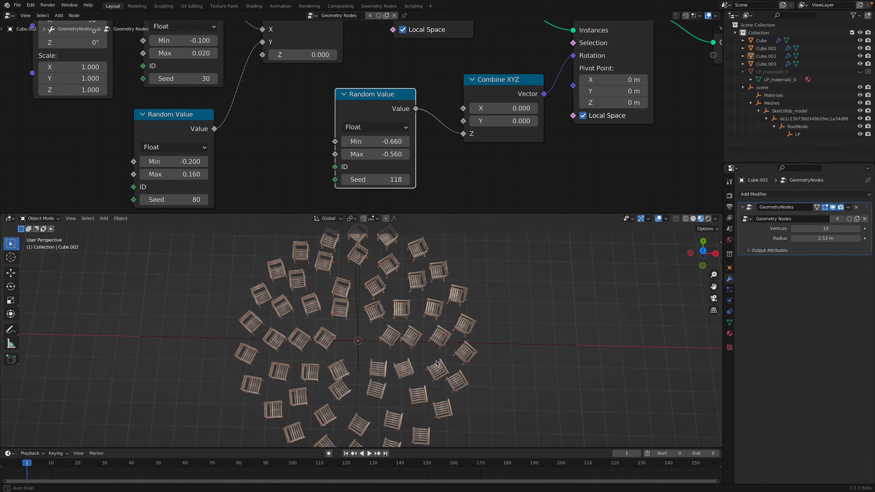
drag(376, 154, 397, 179)
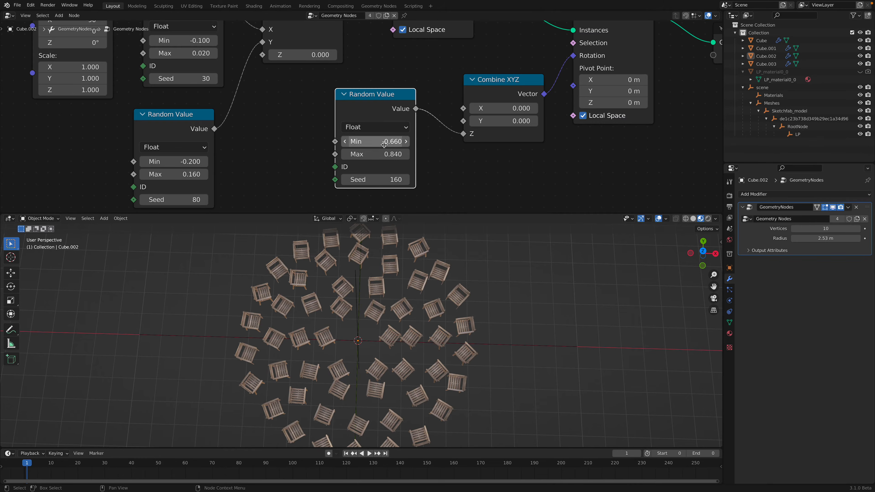
drag(376, 141, 388, 141)
drag(379, 179, 397, 179)
Step: Insert a Math node set to To Degrees between the Z-rotation Random Value and its Combine XYZ node
drag(360, 106, 324, 105)
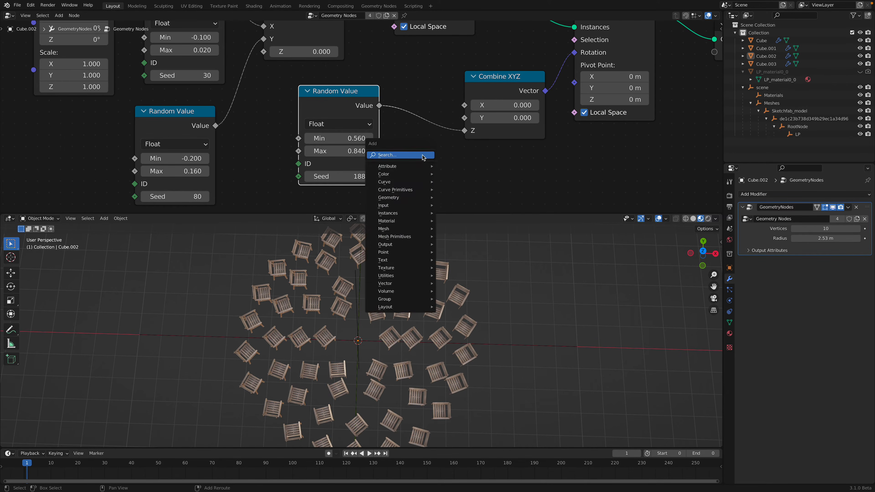
key(shift+a)
text(ma)
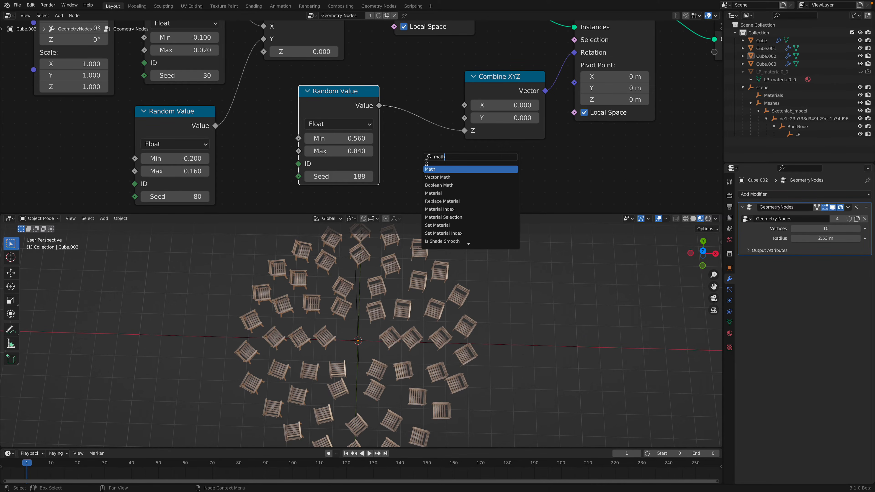
text(th)
click(429, 169)
click(467, 166)
click(471, 138)
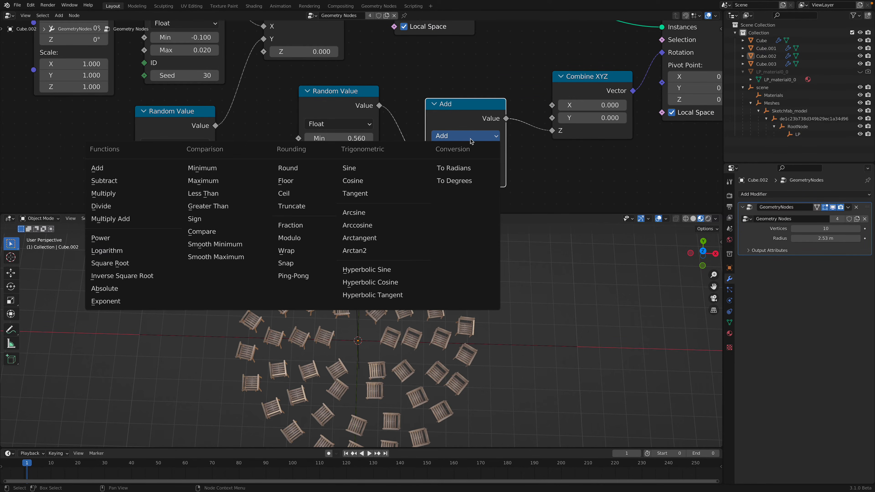
click(459, 180)
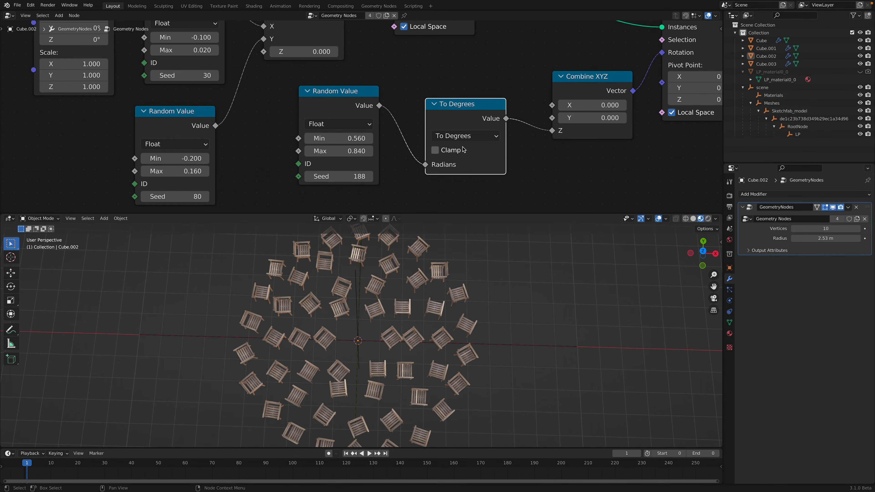
Step: Switch the Math node's operation to To Radians and reset the Random Value's minimum to 0
drag(364, 139, 350, 151)
click(465, 136)
click(464, 169)
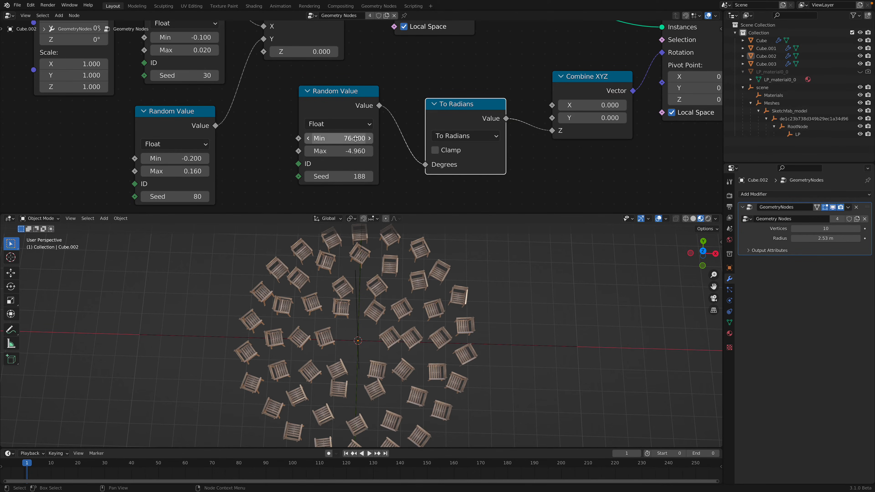
text(0)
key(Return)
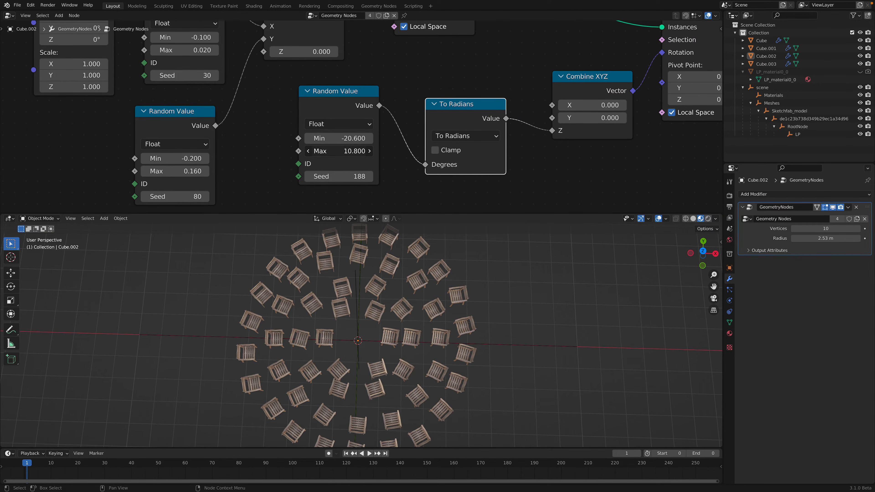
Step: Set the Z-rotation Random Value to minimum -13.800, maximum 8.800 and seed 308, check the chairs and save the file
drag(340, 152, 370, 139)
drag(348, 176, 360, 176)
middle_drag(382, 319, 398, 272)
scroll(398, 272, up, 1)
drag(355, 178, 365, 178)
middle_drag(474, 345, 388, 322)
key(ctrl+s)
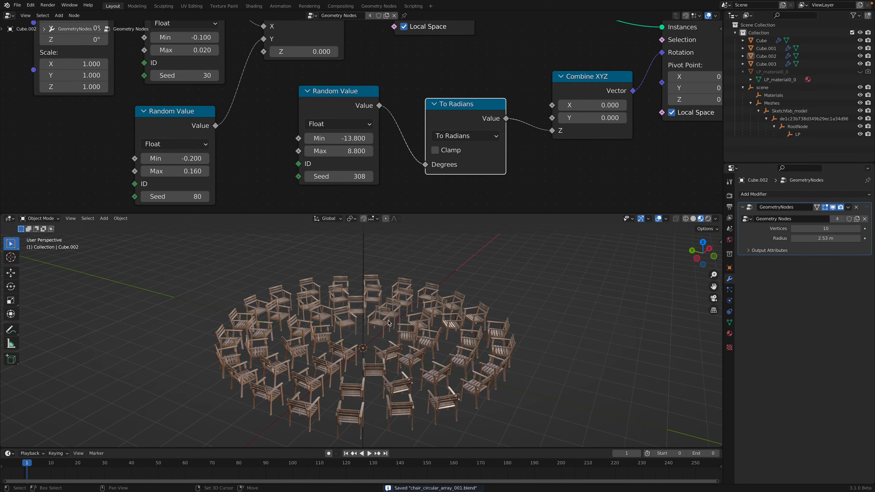
Step: Add a monkey mesh at the centre of the chair rings and raise it along Z
key(shift+a)
mouse_move(389, 323)
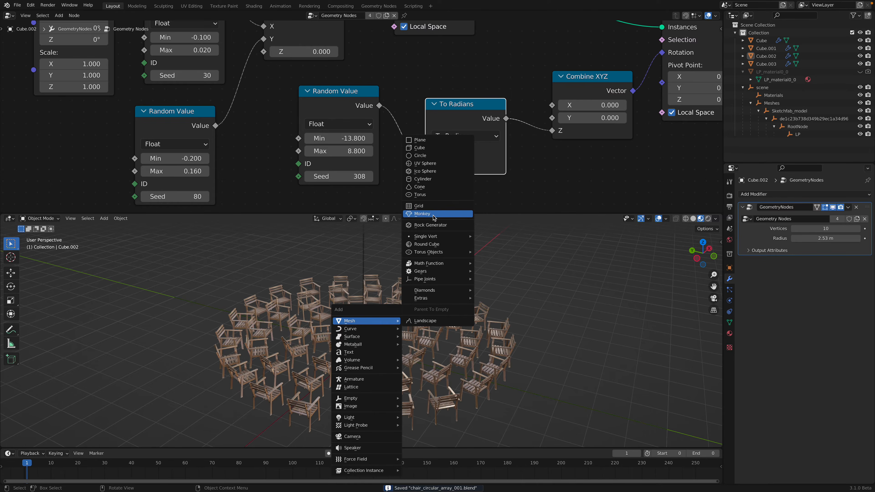
click(423, 214)
key(g)
key(z)
click(395, 297)
middle_drag(395, 297, 443, 346)
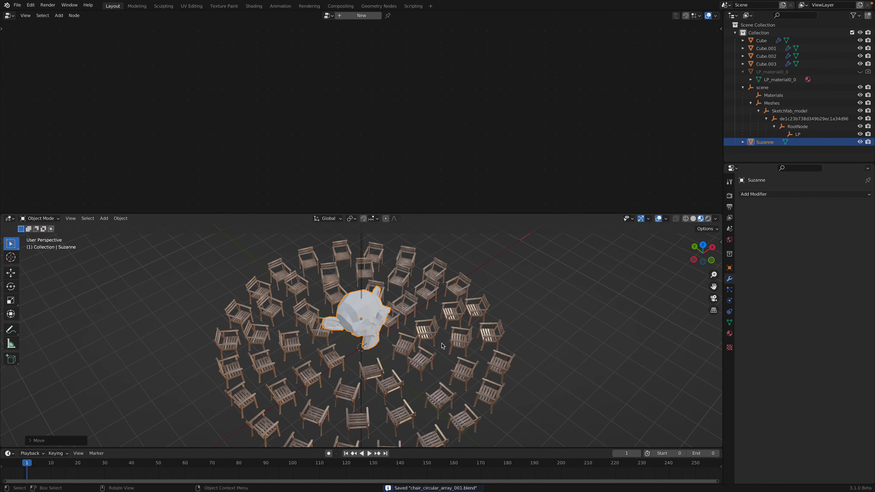
Step: Select all four chair rings and increase their vertices and radius together, giving the outermost ring 24 vertices and radius 5.62 m, and save
click(438, 331)
shift+click(417, 343)
shift+click(418, 331)
shift+click(420, 321)
shift+click(420, 312)
middle_drag(420, 312, 421, 305)
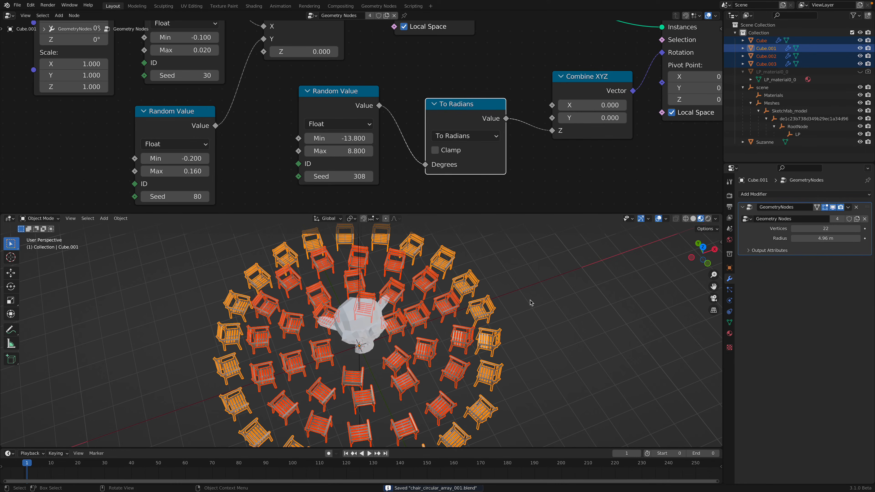
mouse_move(826, 238)
alt+mouse_down()
mouse_move(851, 238)
mouse_move(803, 229)
mouse_move(837, 229)
alt+mouse_up()
middle_drag(413, 345, 429, 343)
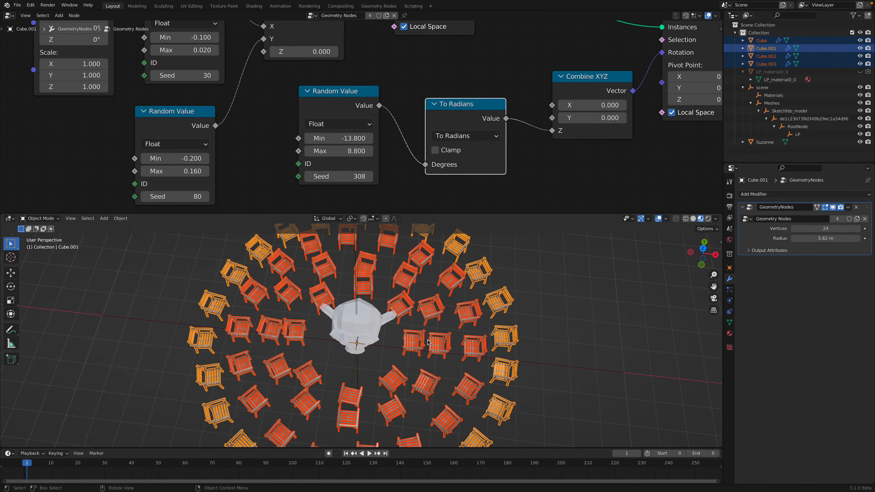
click(563, 308)
middle_drag(563, 308, 572, 310)
key(ctrl+s)
Step: Rotate the innermost chair ring about 12° around Z, and rotate the second ring around Z to stagger its chairs
click(415, 340)
middle_drag(496, 332, 521, 331)
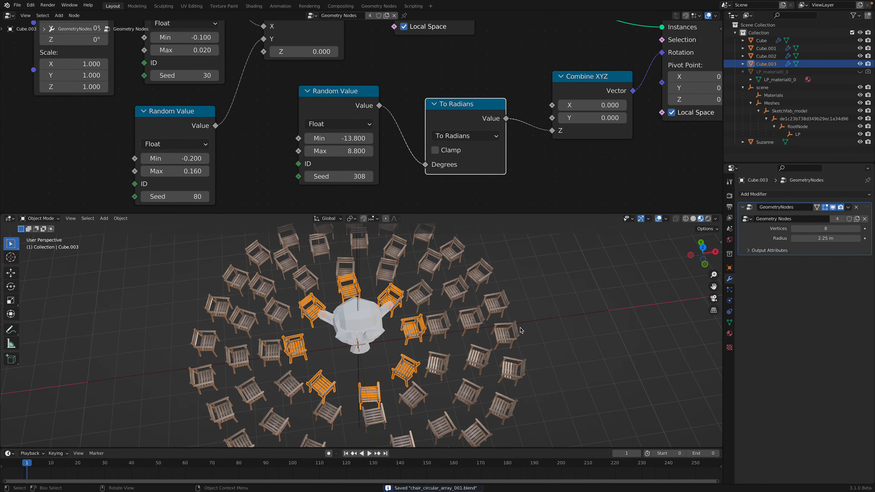
key(r)
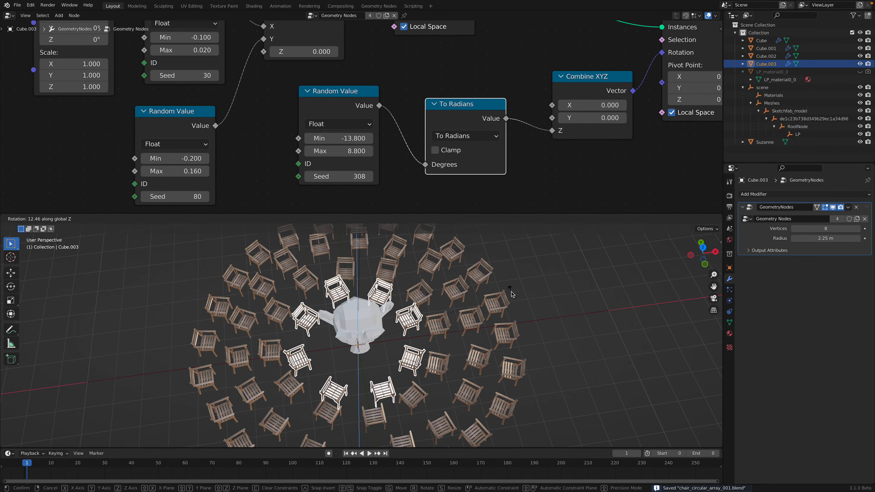
click(454, 324)
click(448, 326)
key(r)
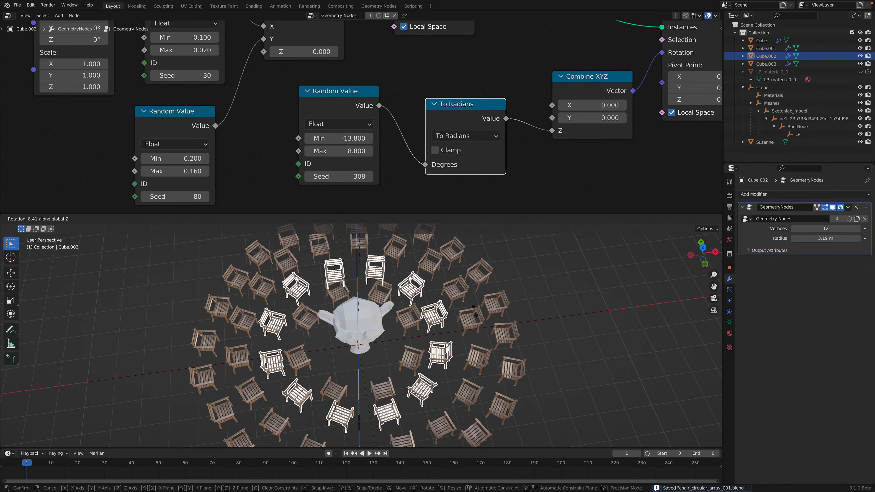
click(474, 337)
Step: Rotate the third and the outermost chair rings around Z to stagger their chairs, and save the file
click(505, 332)
key(r)
click(500, 293)
click(503, 331)
key(r)
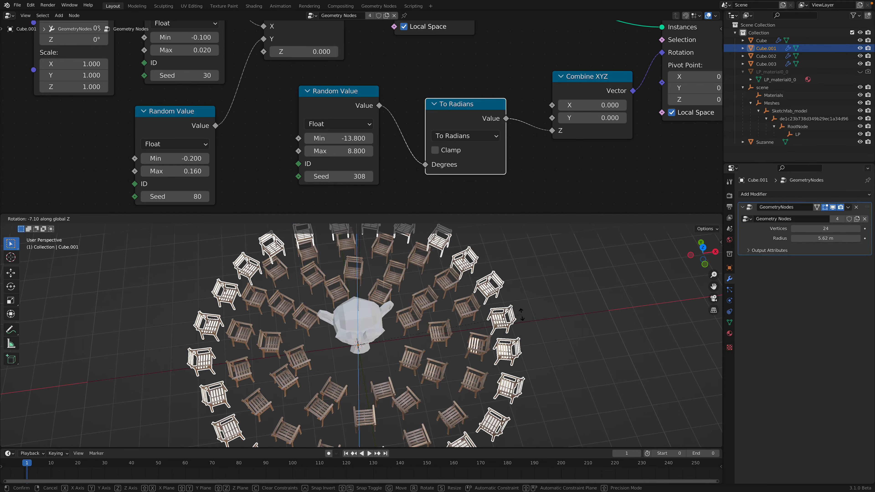
click(554, 303)
click(554, 303)
middle_drag(555, 304, 552, 276)
key(ctrl+s)
Step: Move the monkey head along Z above the chairs and enlarge the 3D viewport
click(373, 310)
key(g)
key(z)
click(407, 293)
drag(574, 212, 558, 110)
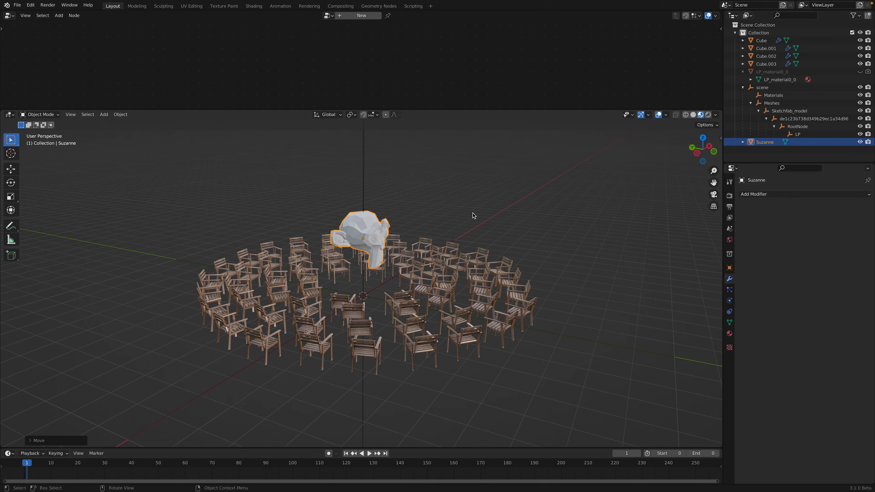
Step: Add a point light above the monkey head at Z about 3.98 m and switch the viewport to rendered shading
key(shift+a)
mouse_move(470, 310)
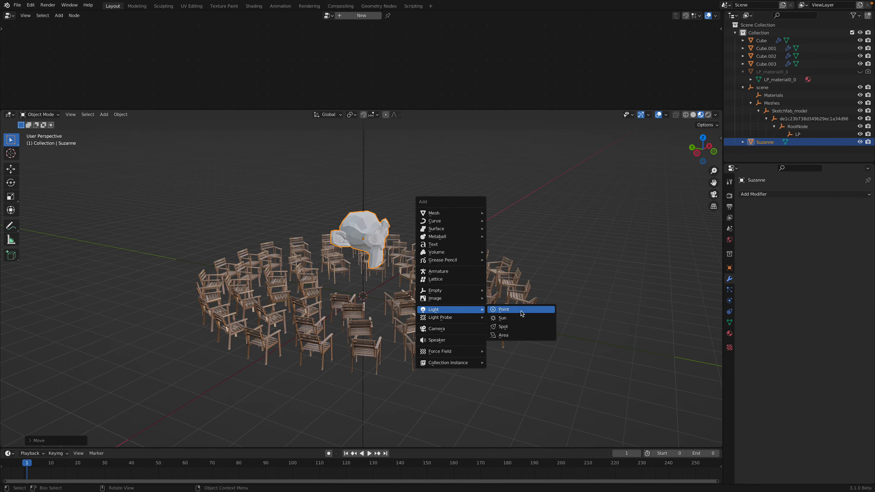
click(522, 310)
key(g)
key(z)
click(482, 240)
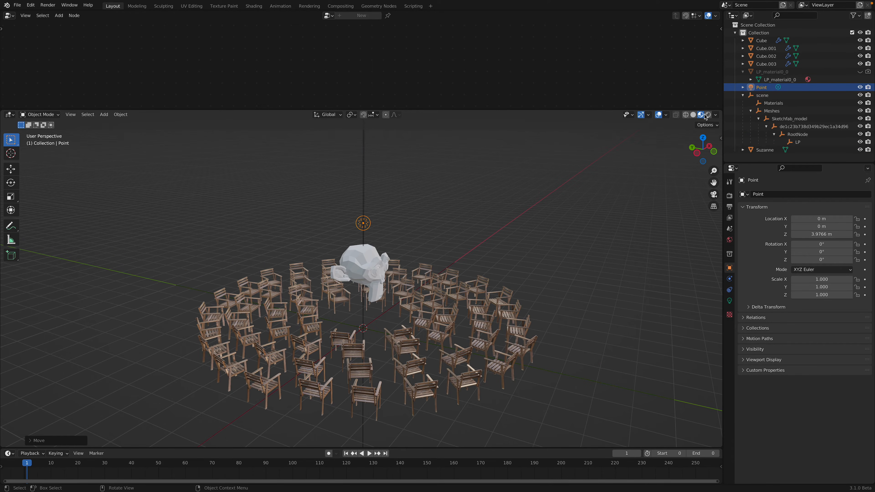
middle_drag(637, 153, 463, 243)
Step: Add a plane and scale it up into a floor extending beyond all the chair rings
key(shift+a)
mouse_move(459, 144)
click(497, 145)
key(s)
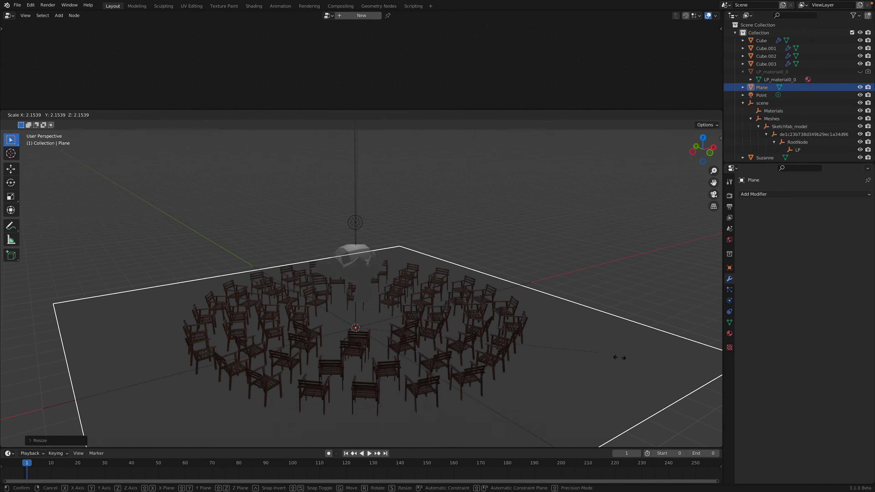
click(538, 310)
middle_drag(538, 310, 420, 190)
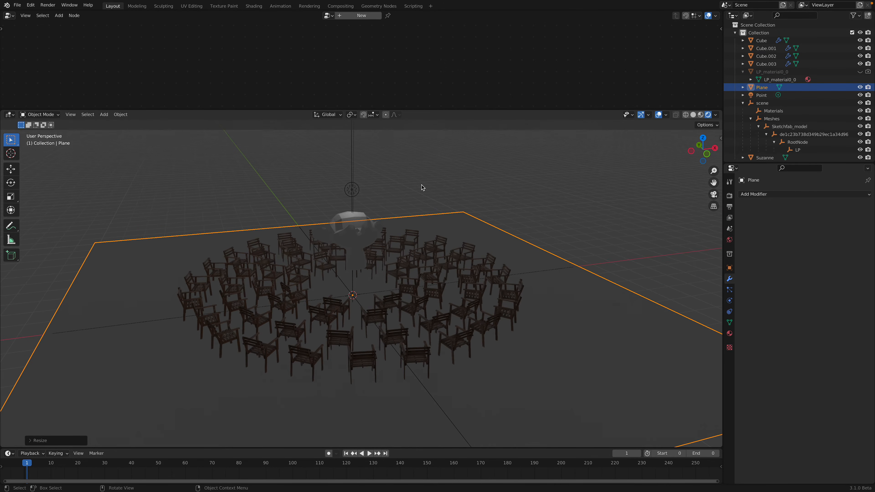
Step: Deselect the floor plane and switch the render engine to Cycles
click(437, 199)
click(730, 195)
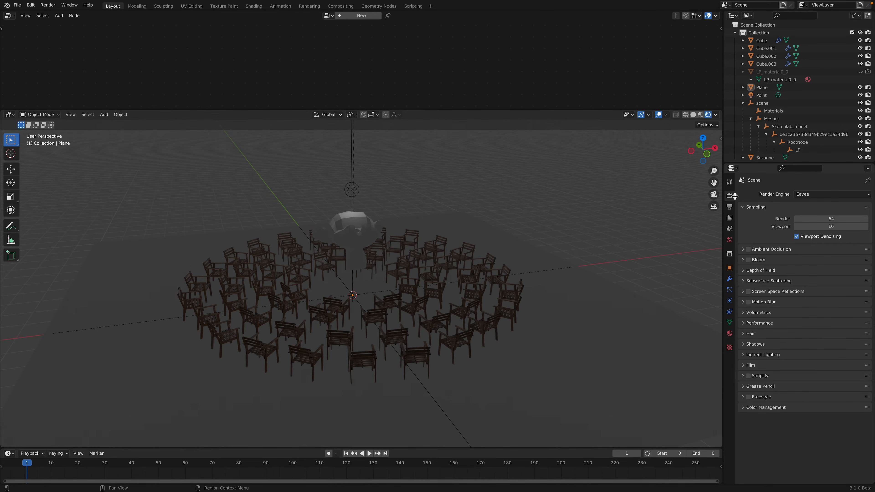
click(814, 195)
click(809, 220)
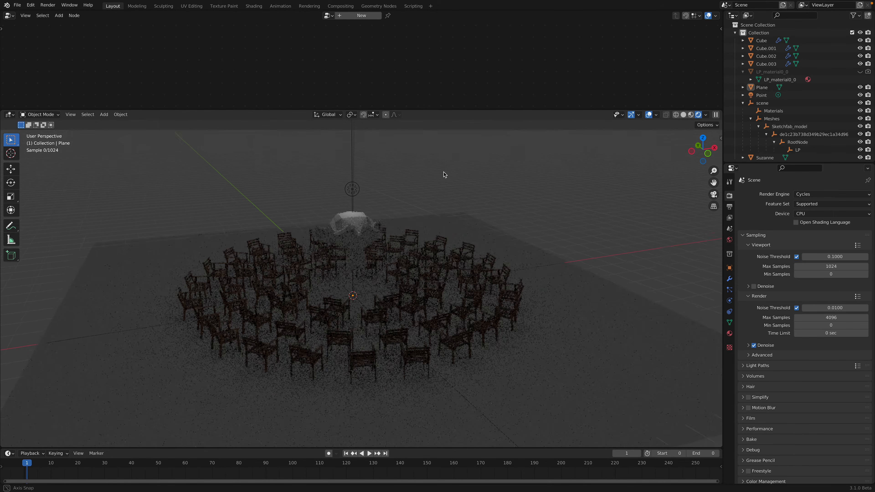
Step: Raise the power of the point light above the monkey head to about 1239.4 W
click(361, 190)
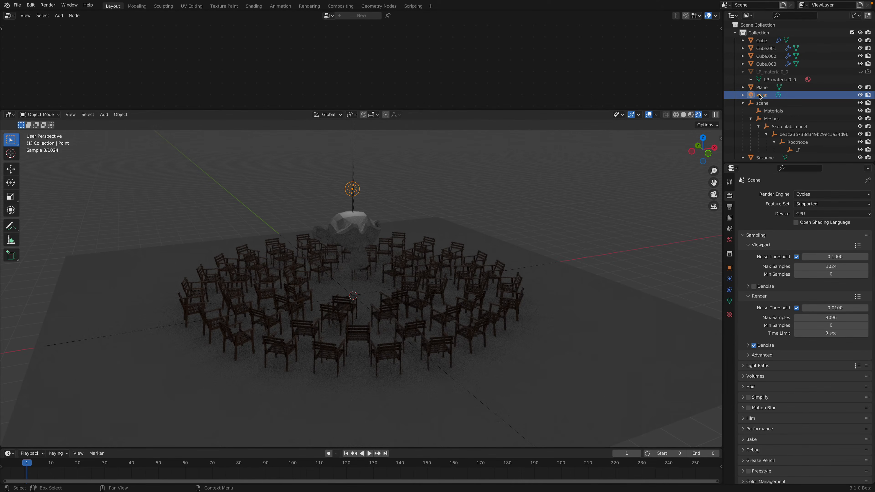
scroll(763, 138, down, 1)
click(730, 301)
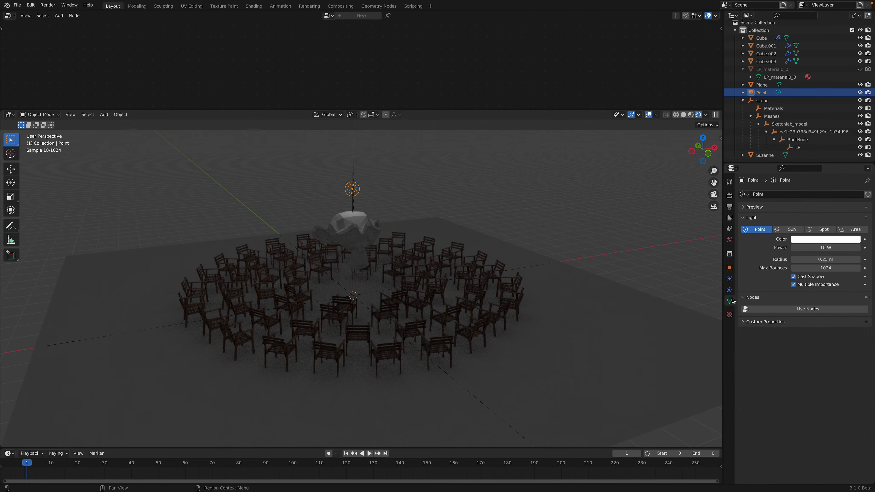
drag(805, 250, 854, 250)
middle_drag(511, 212, 498, 215)
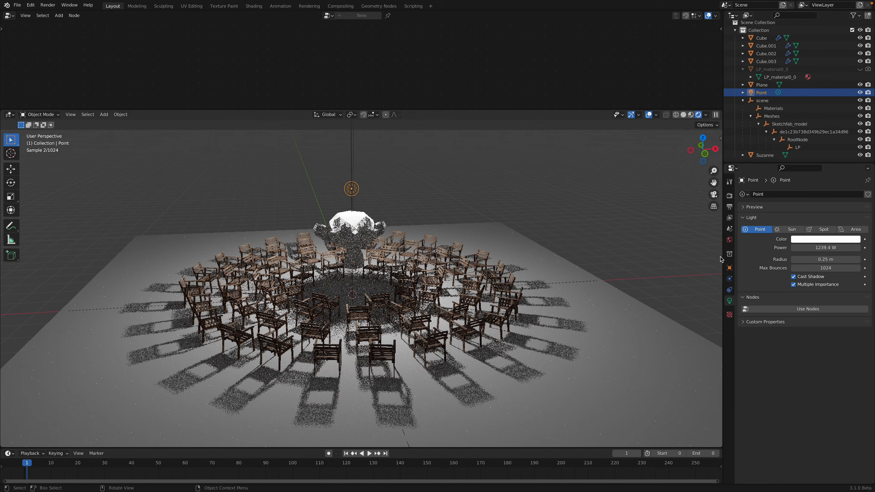
Step: Set the world background strength to 0 and its color to dark blue
click(730, 240)
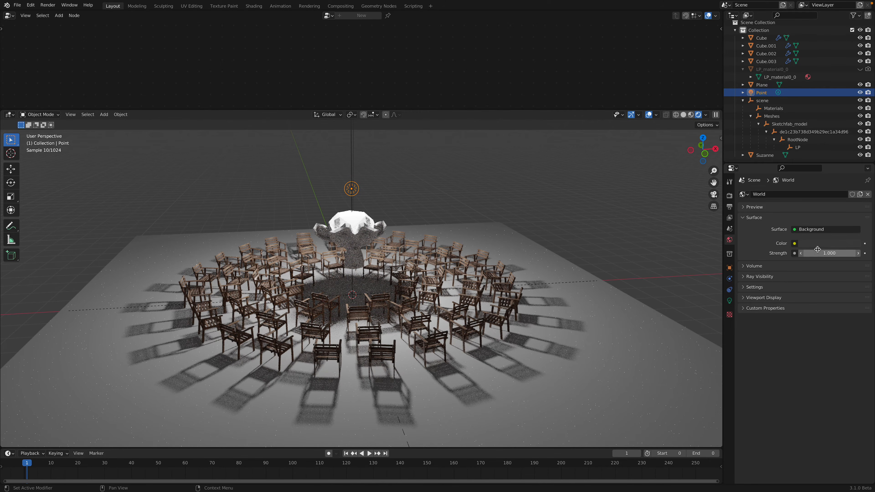
middle_drag(640, 219, 654, 225)
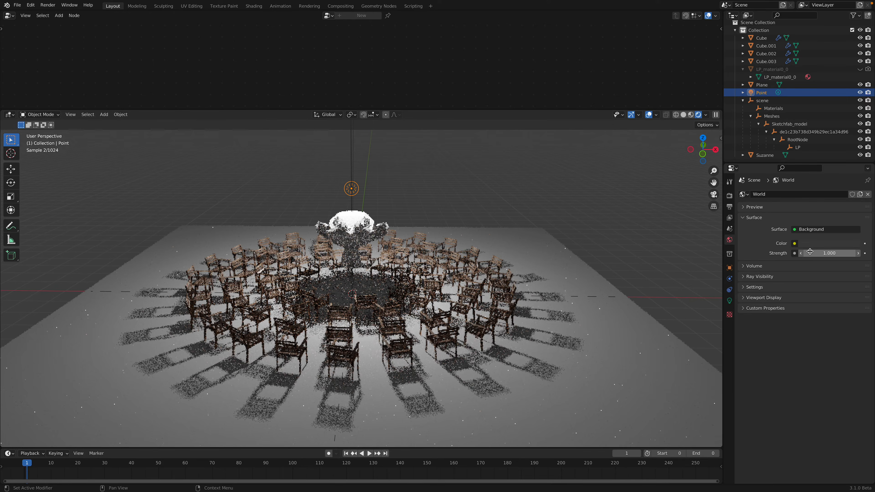
drag(826, 254, 803, 254)
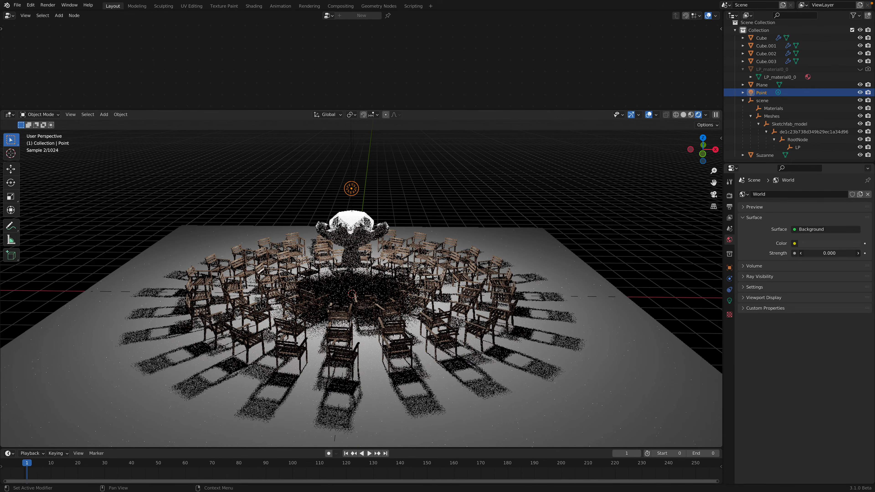
click(823, 243)
click(833, 140)
mouse_move(855, 172)
mouse_down()
mouse_move(855, 154)
mouse_move(854, 172)
mouse_up()
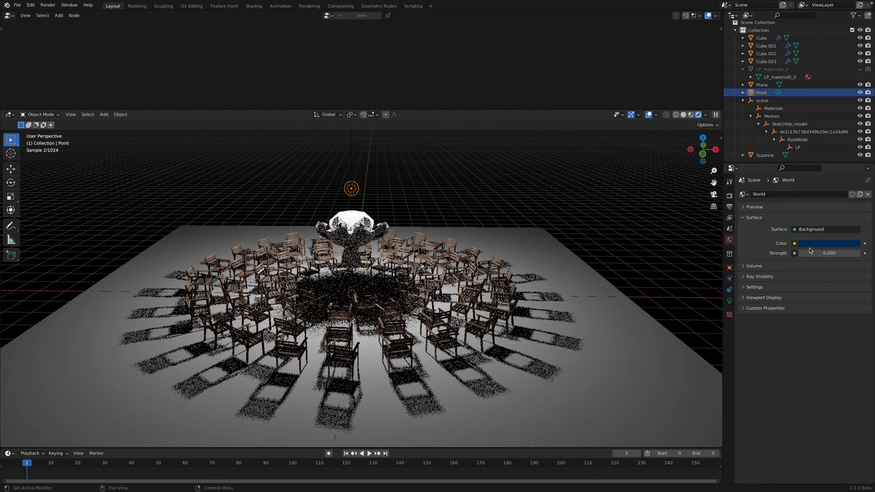
mouse_move(827, 253)
mouse_down()
mouse_move(851, 254)
mouse_move(822, 253)
mouse_up()
middle_drag(547, 231, 564, 233)
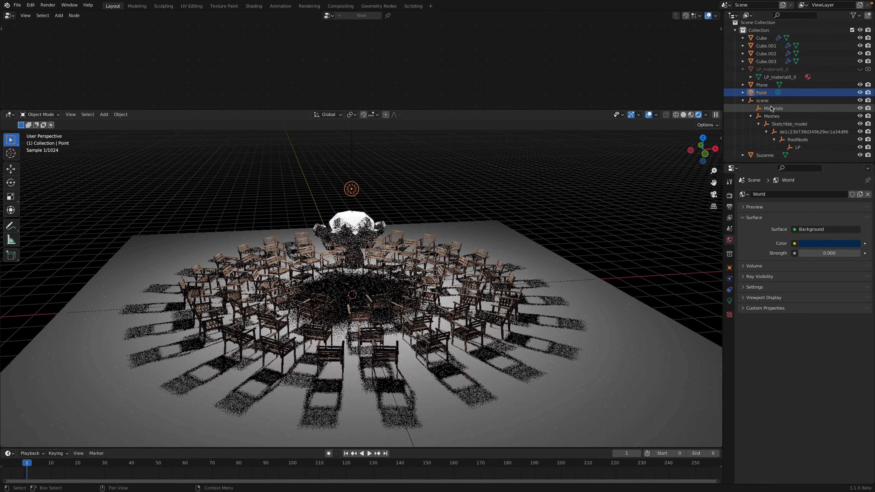
Step: Change the point light's color to a light blue
click(730, 302)
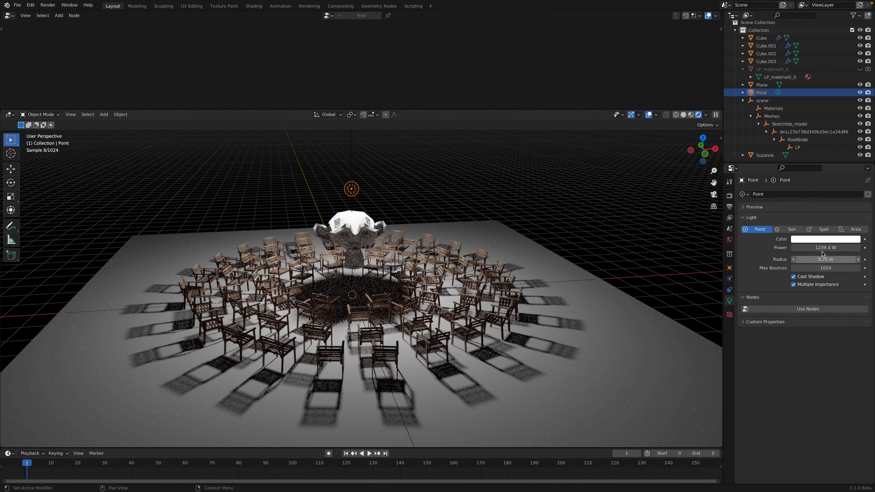
click(821, 242)
mouse_move(820, 167)
mouse_down()
mouse_move(820, 179)
mouse_move(827, 157)
mouse_up()
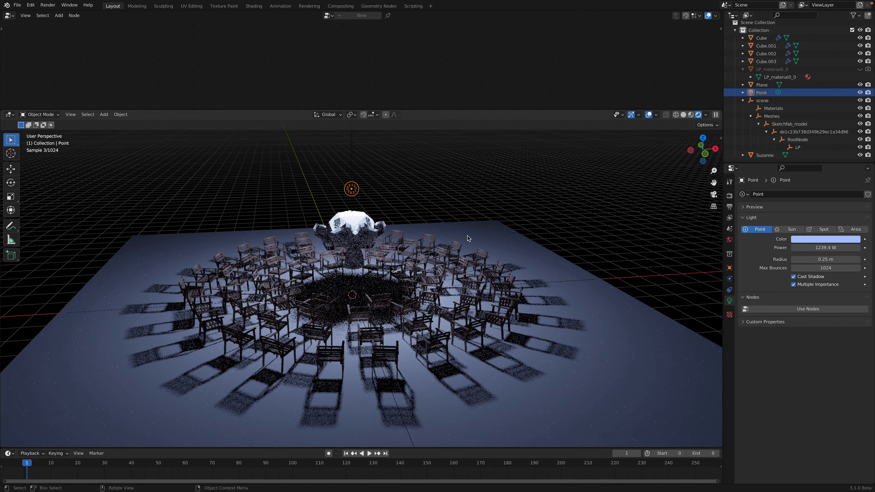
Step: Turn on denoising for the Cycles viewport and hide the viewport's overlays and gizmos
click(729, 196)
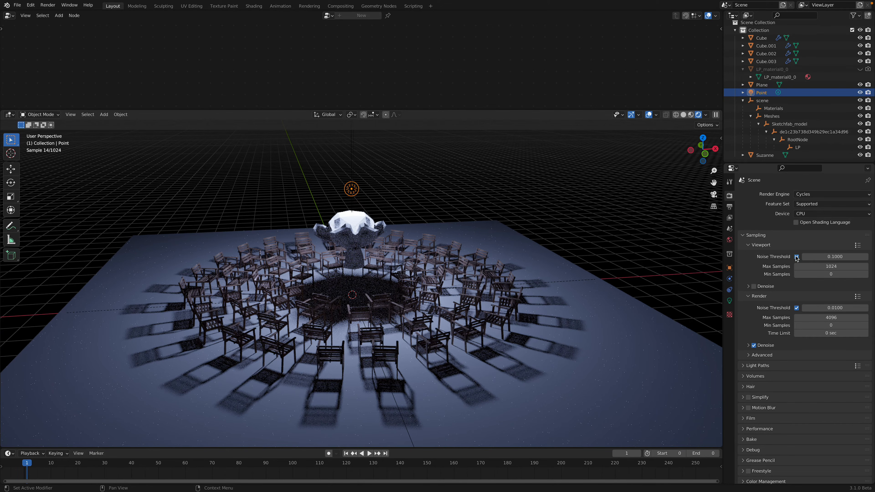
click(754, 286)
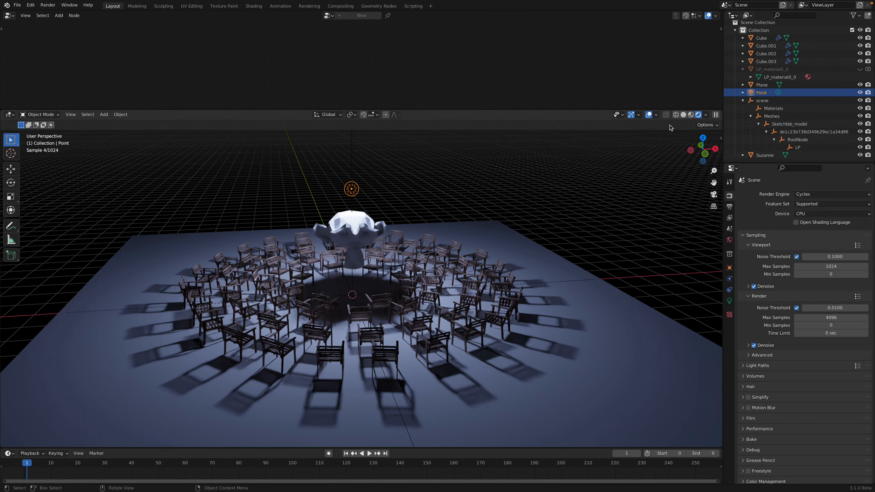
click(649, 115)
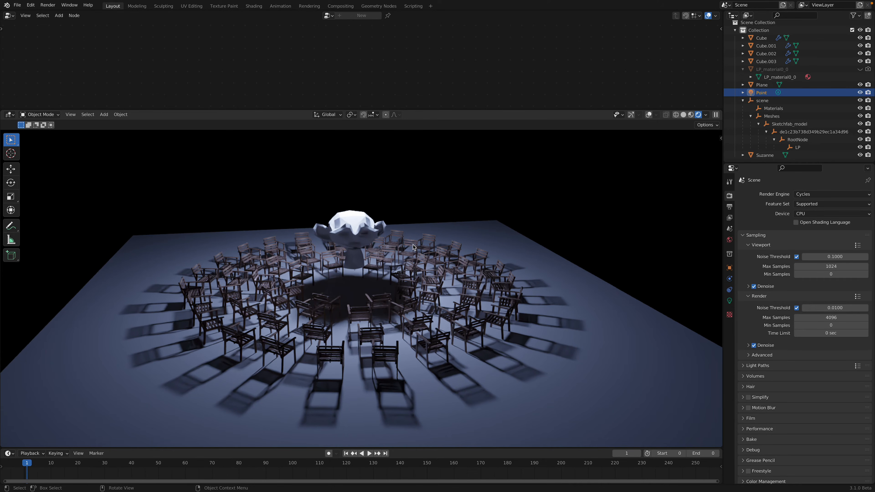
Step: View the lit scene closer, switch the viewport back to solid shading and save the file
middle_drag(394, 238, 451, 259)
scroll(428, 263, up, 2)
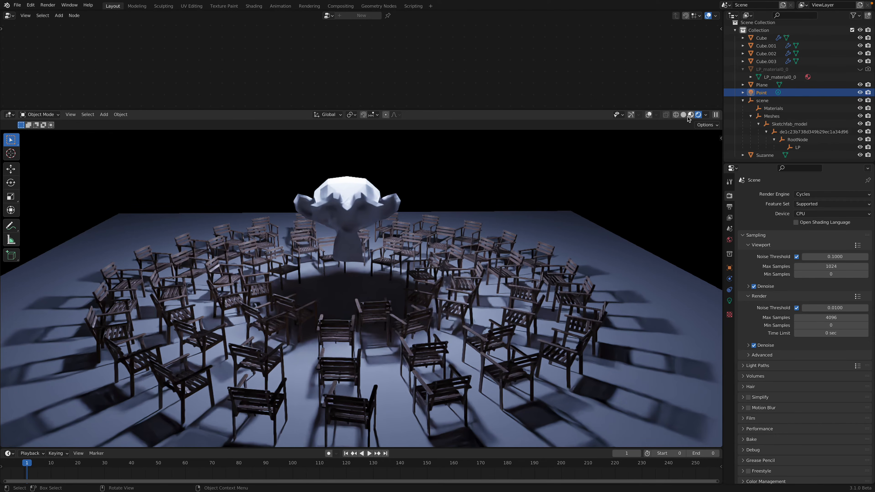
key(z)
mouse_move(427, 240)
middle_down()
mouse_move(440, 241)
mouse_move(355, 255)
middle_up()
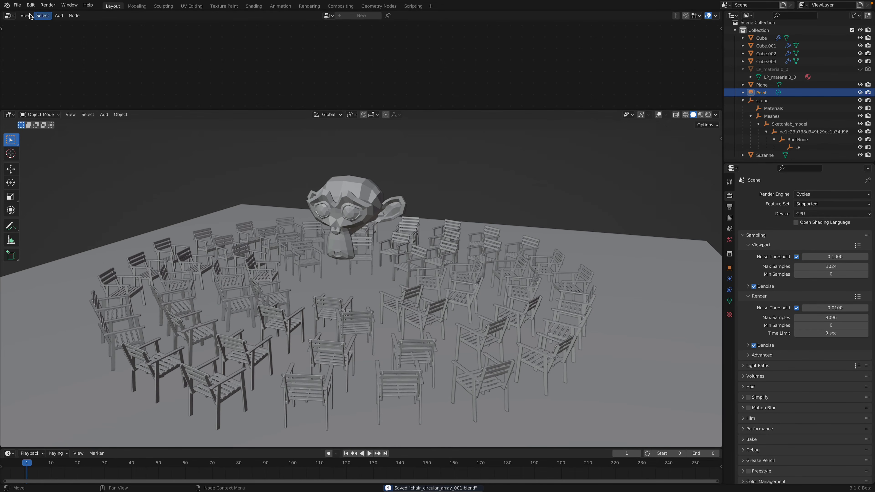
Step: Open the recent file circular_array_chair_003.blend, leave the full-screen viewport and save the file
click(17, 5)
mouse_move(38, 29)
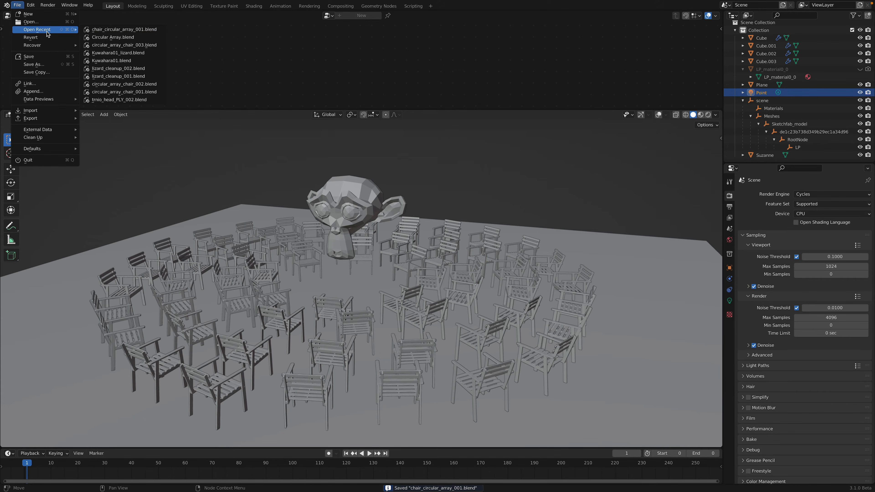
click(118, 44)
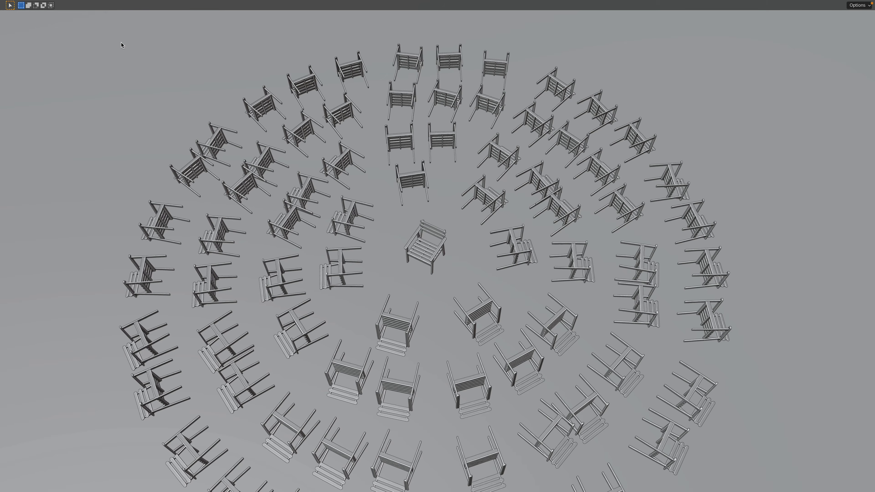
middle_drag(350, 182, 431, 253)
key(ctrl+alt+space)
key(ctrl+s)
Step: Select the Cube.002 chair ring and enlarge the node editor to show its Transform nodes
click(404, 207)
middle_drag(375, 149, 367, 129)
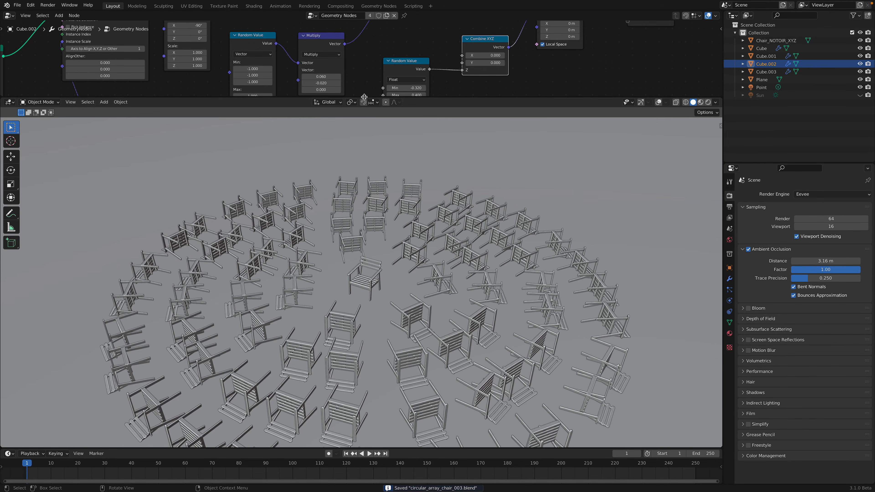
drag(365, 97, 364, 224)
key(Home)
scroll(386, 154, up, 1)
click(344, 92)
scroll(344, 89, up, 2)
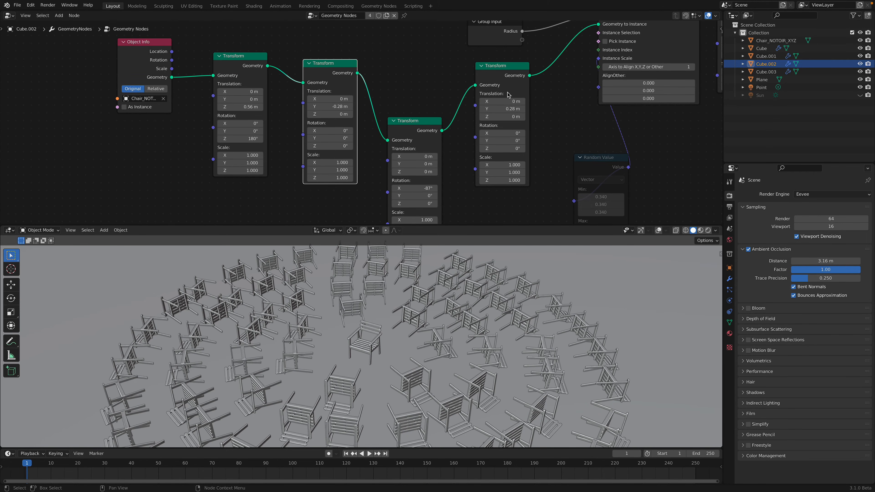
Step: Line up the second and fourth Transform nodes that follow the Object Info node
drag(325, 64, 322, 61)
drag(504, 81, 503, 83)
click(341, 72)
drag(341, 72, 339, 76)
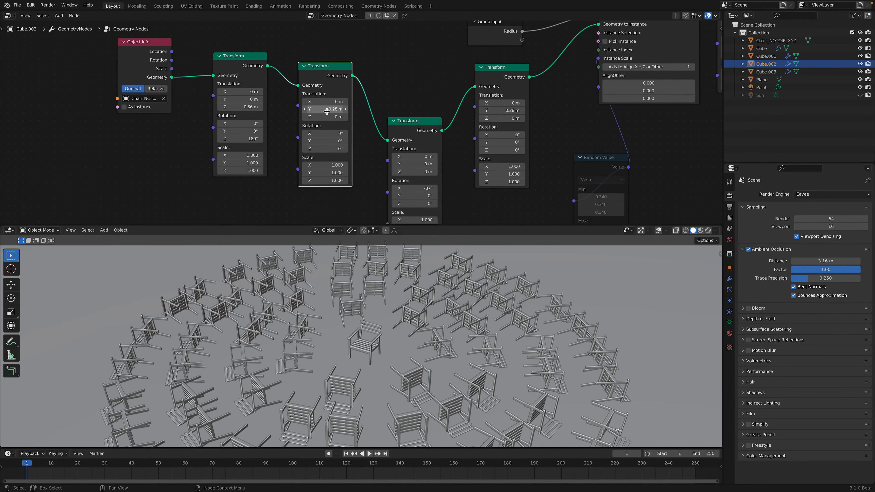
drag(497, 80, 494, 80)
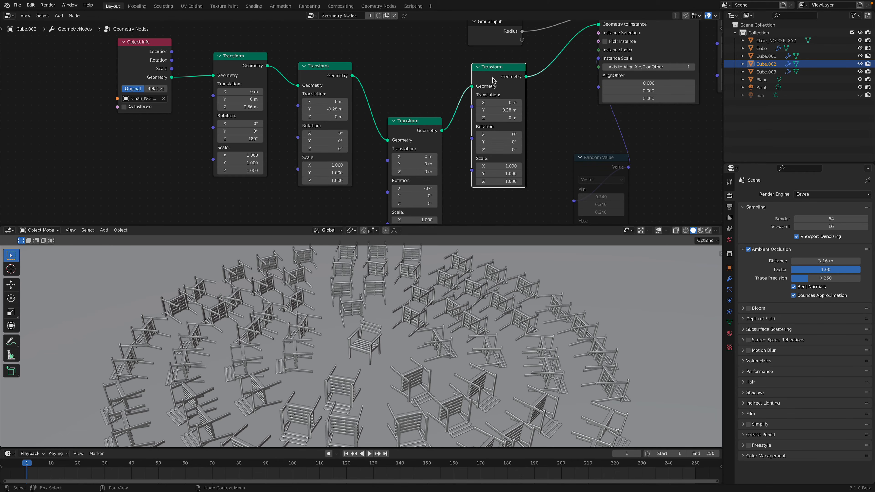
middle_drag(415, 157, 397, 134)
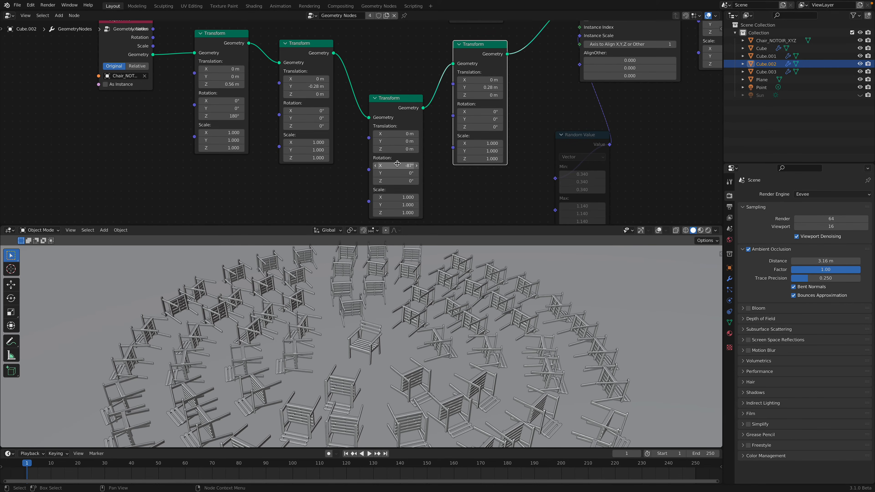
Step: Set the X rotation of the third Transform node to about -88° and switch the viewport to rendered shading
mouse_move(396, 165)
shift+mouse_down()
mouse_move(382, 166)
mouse_move(410, 166)
mouse_move(388, 166)
shift+mouse_up()
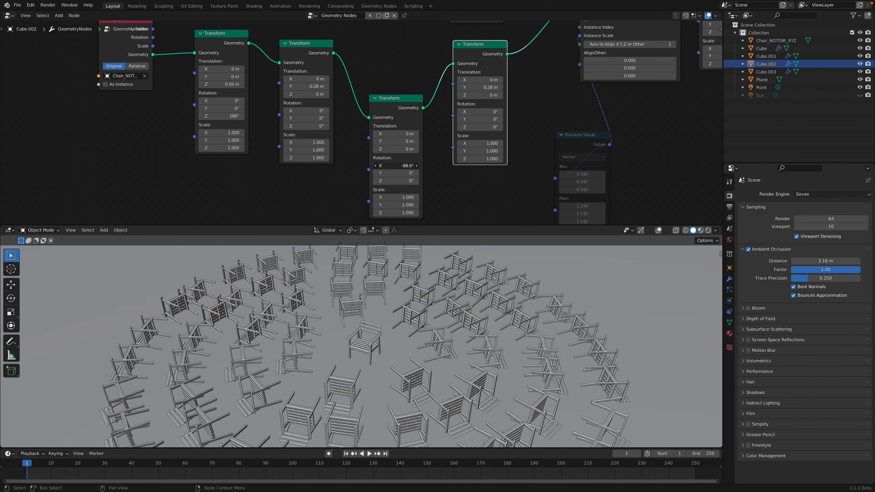
middle_drag(419, 309, 471, 321)
click(708, 230)
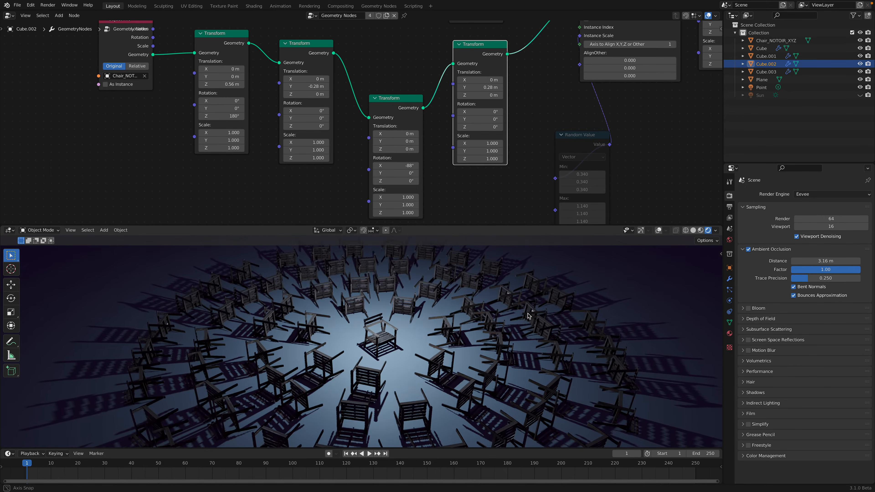
middle_drag(339, 331, 289, 275)
scroll(201, 85, down, 1)
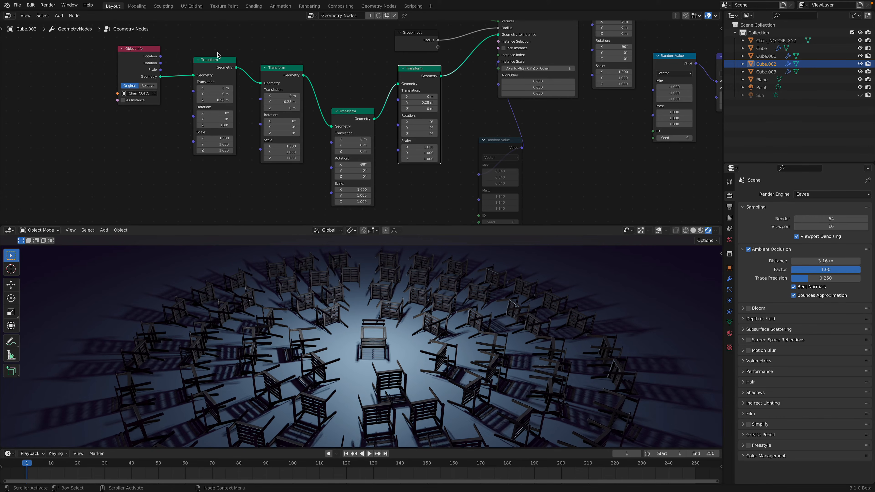
Step: Move the Object Info node and the four Transform nodes away from the Circular Array node and arrange them evenly
scroll(157, 58, down, 1)
middle_drag(157, 57, 116, 99)
mouse_move(104, 92)
mouse_down()
mouse_move(97, 57)
mouse_move(89, 84)
mouse_up()
drag(178, 108, 166, 102)
scroll(168, 103, up, 1)
drag(235, 119, 231, 122)
drag(292, 153, 278, 147)
drag(365, 110, 352, 114)
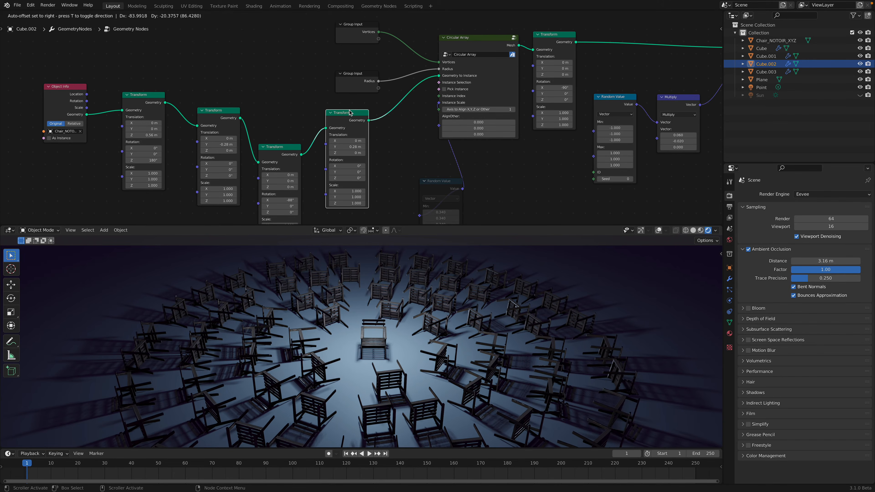
middle_drag(206, 138, 181, 131)
drag(121, 90, 117, 94)
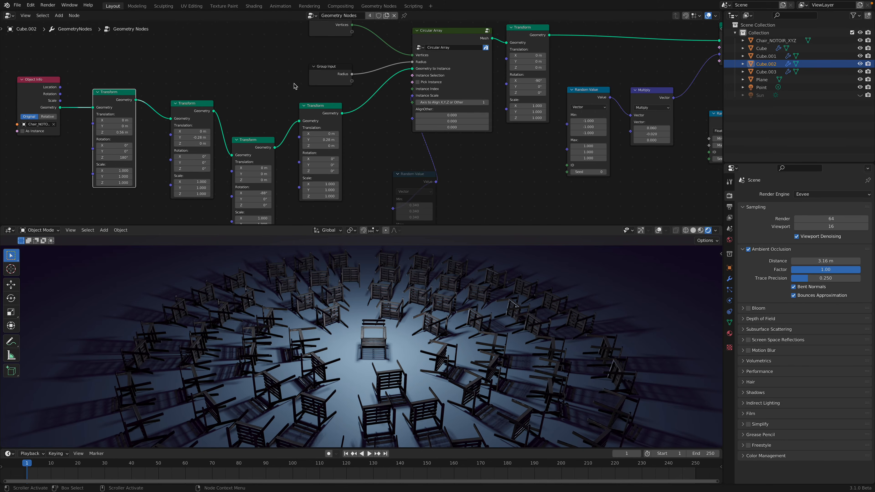
Step: Stack the Vertices and Radius Group Input nodes in alignment beside the Circular Array node
middle_drag(334, 69, 228, 136)
drag(227, 136, 226, 89)
drag(230, 126, 226, 104)
scroll(230, 92, up, 1)
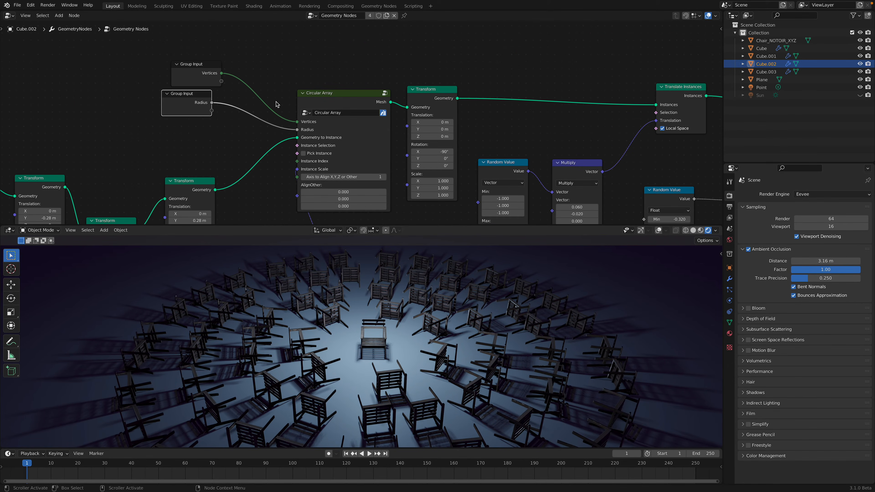
drag(200, 77, 190, 76)
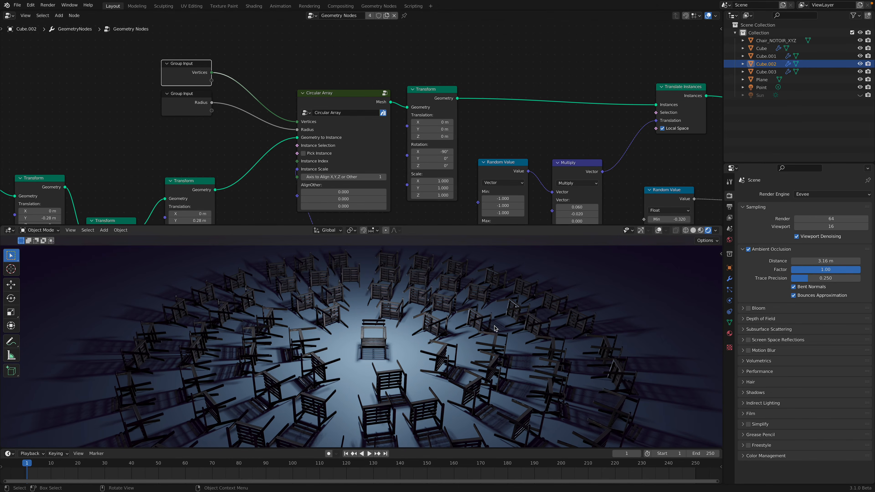
Step: Show the modifier settings of the Cube chair ring and reposition the Circular Array node and the Transform node after it
click(599, 311)
click(729, 278)
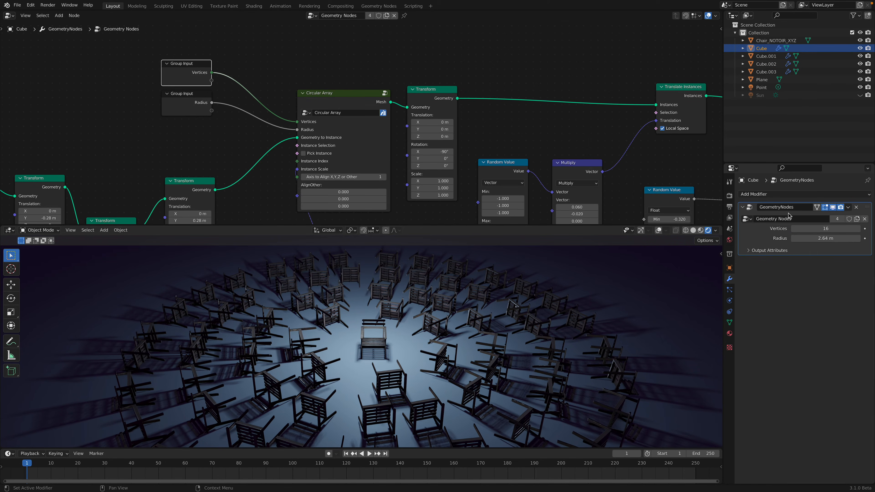
drag(344, 99, 321, 82)
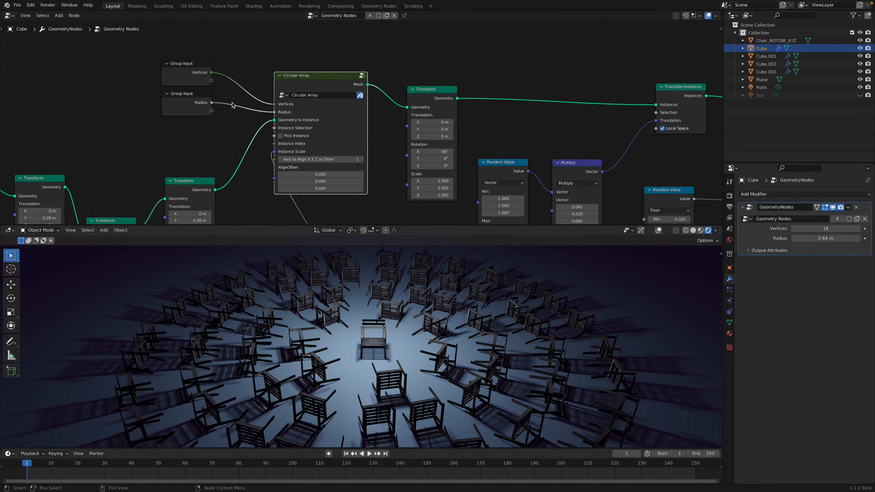
ctrl+scroll(287, 101, right, 6)
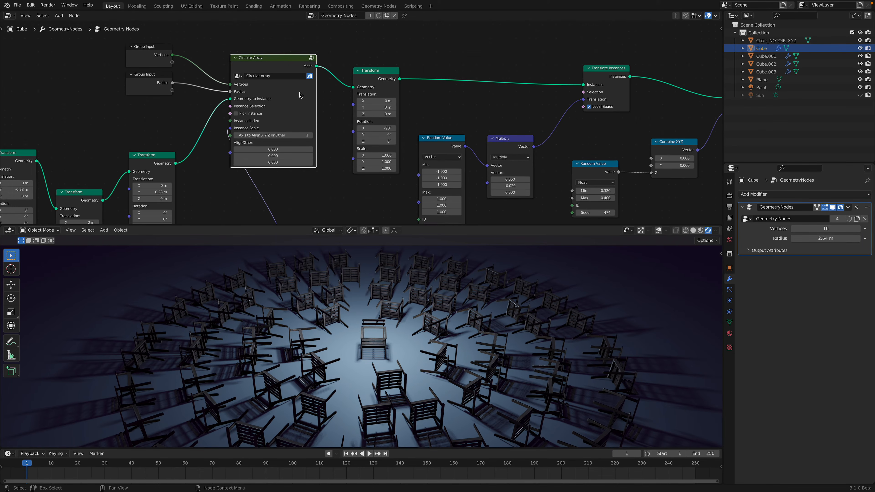
drag(311, 78, 225, 54)
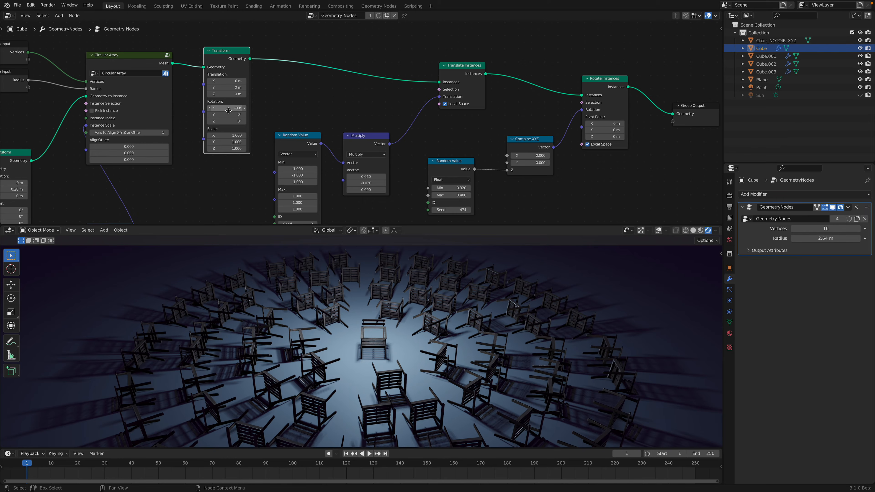
Step: Shift the Translate Instances and Rotate Instances nodes slightly to even out the end of the node chain
drag(229, 111, 222, 110)
key(ctrl+z)
middle_drag(485, 72, 407, 74)
drag(389, 71, 396, 69)
drag(526, 85, 534, 90)
middle_drag(444, 153, 448, 120)
click(633, 85)
scroll(620, 86, down, 5)
Step: Enlarge the 3D viewport over the node editor and move the Point light to about X 0.27, Y -0.16, Z 2.70 m
drag(501, 226, 504, 112)
middle_drag(487, 244, 483, 252)
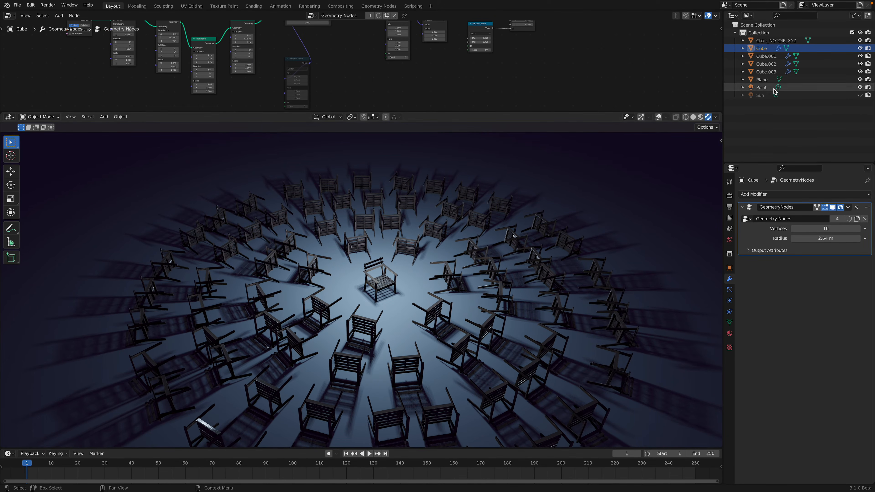
click(761, 87)
middle_drag(465, 284, 453, 369)
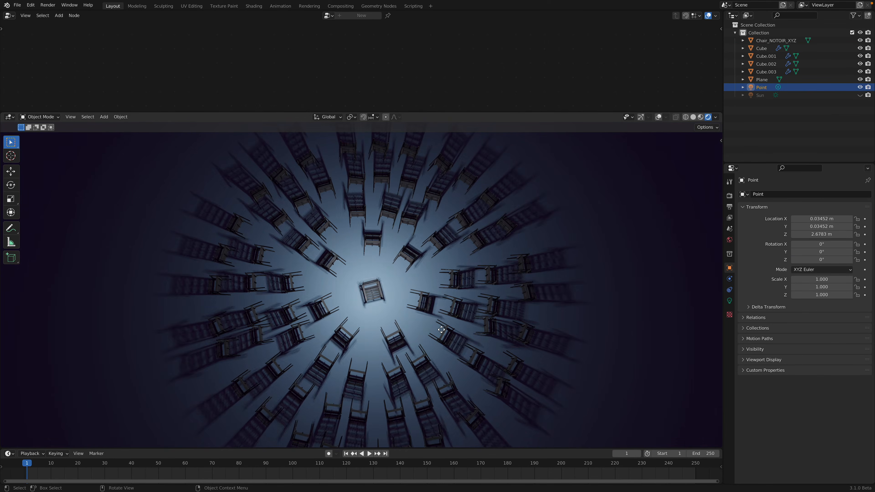
key(g)
click(444, 300)
Step: Reposition the Point light to about X 0.08, Y -0.24, Z 3.02 m, above the centre chair
middle_drag(444, 300, 463, 254)
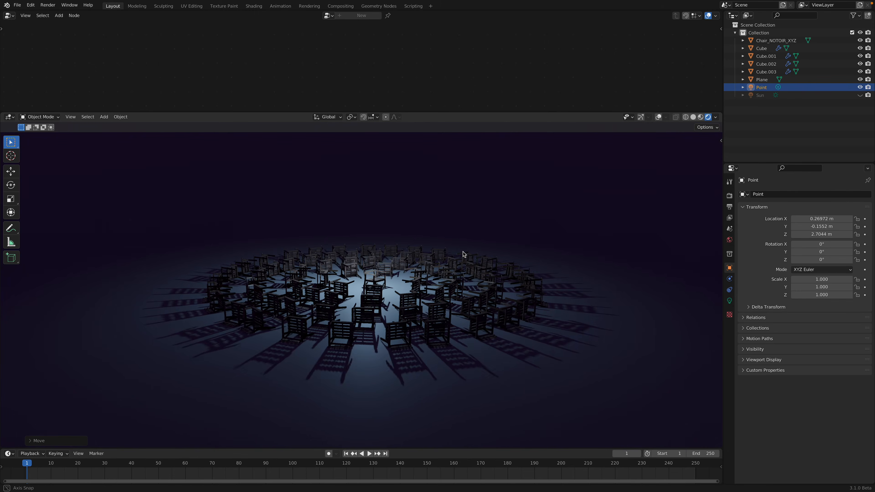
key(g)
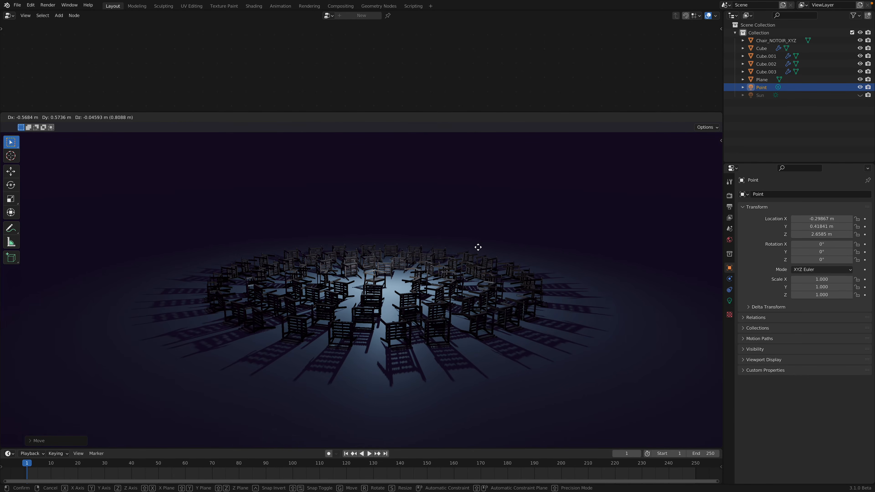
click(459, 261)
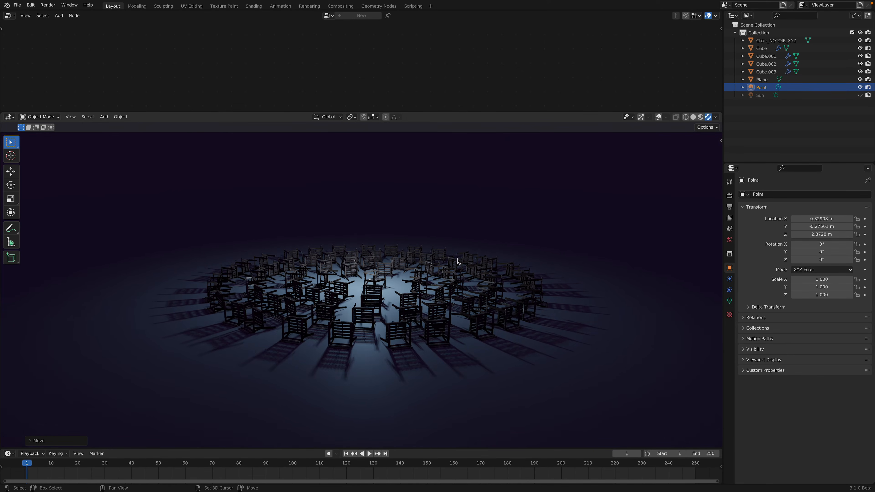
scroll(459, 262, up, 5)
middle_drag(455, 266, 415, 315)
key(g)
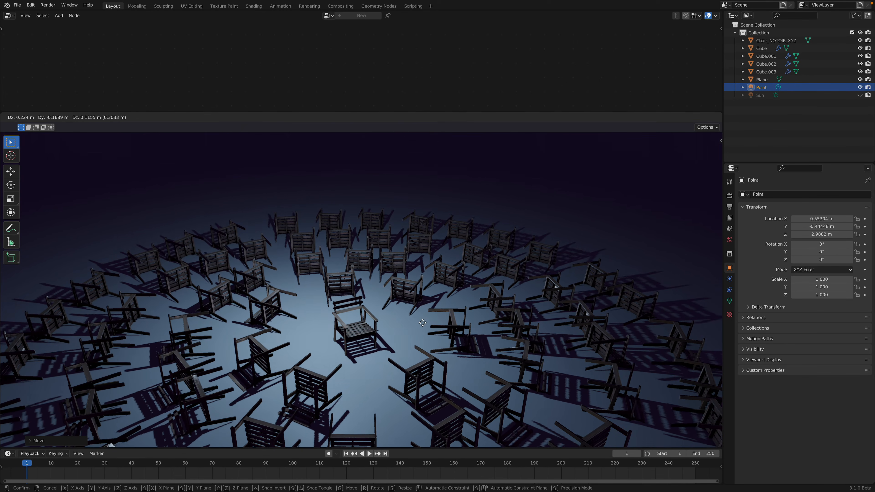
click(413, 292)
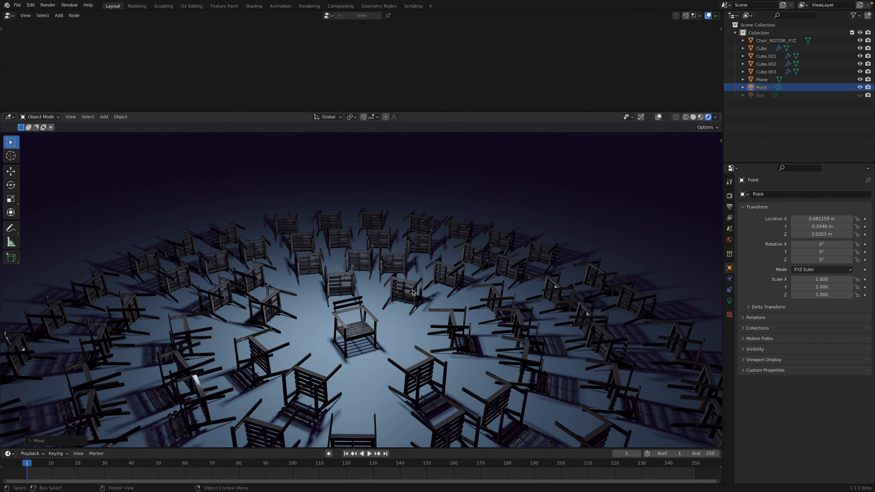
Step: Examine the lit centre chair up close and switch the viewport to solid shading
scroll(437, 266, up, 4)
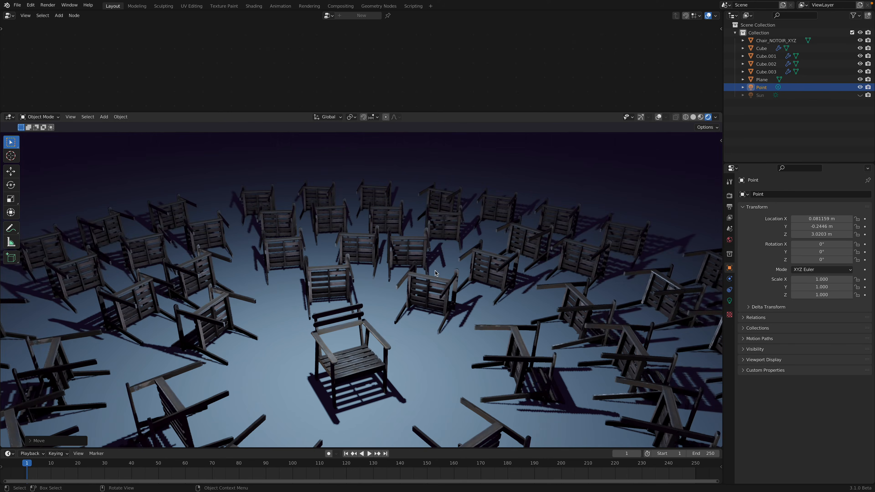
scroll(437, 267, up, 5)
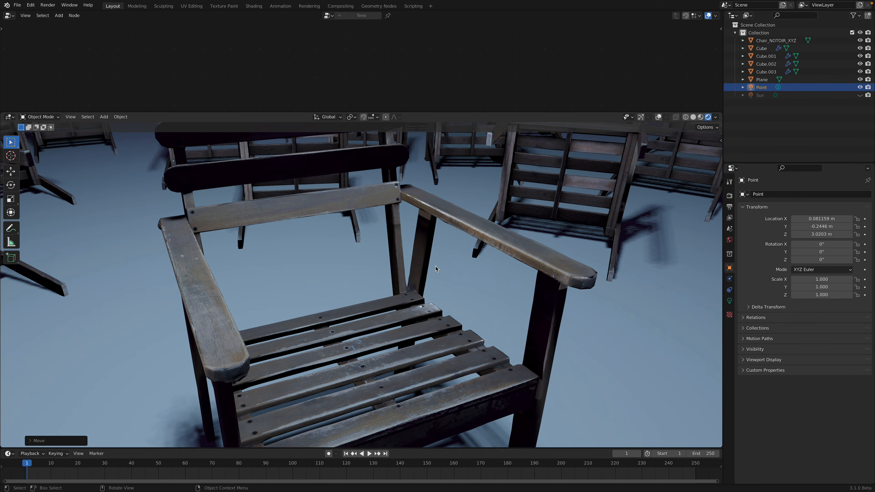
scroll(436, 268, down, 12)
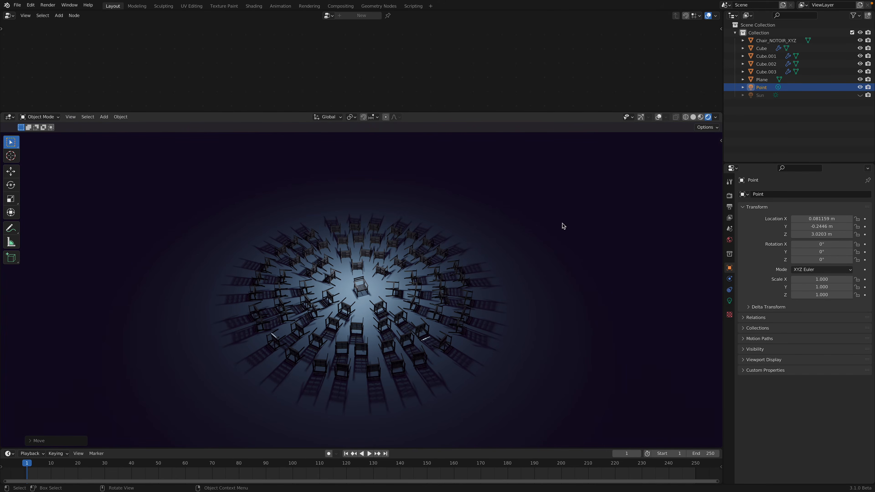
click(693, 117)
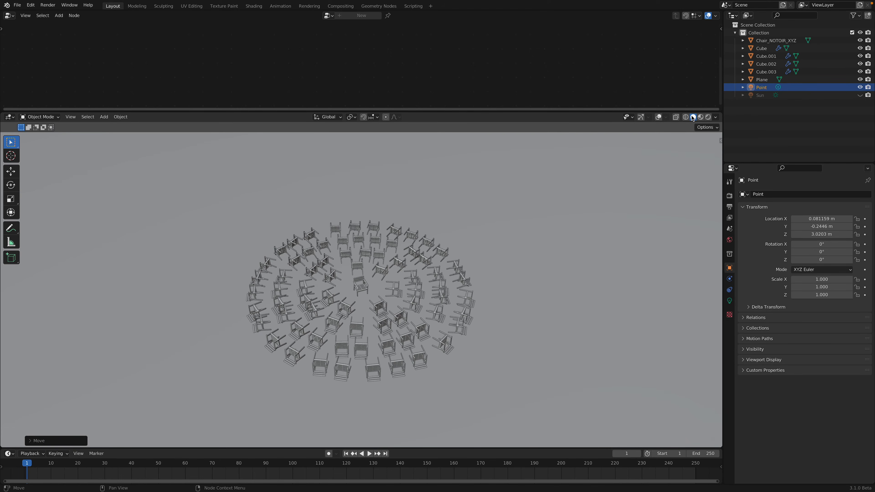
Step: Switch to the web browser and show the NOTOIR.XYZ models page on Sketchfab
key(ctrl+Right)
scroll(577, 140, up, 5)
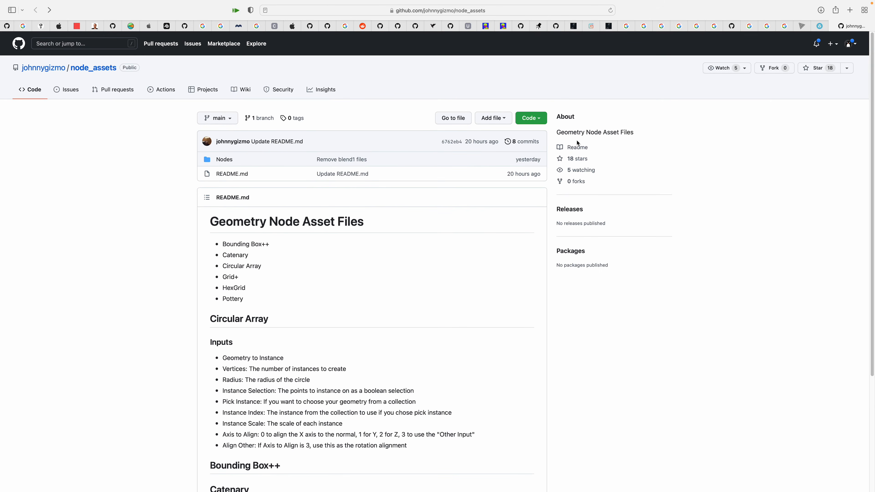
click(819, 28)
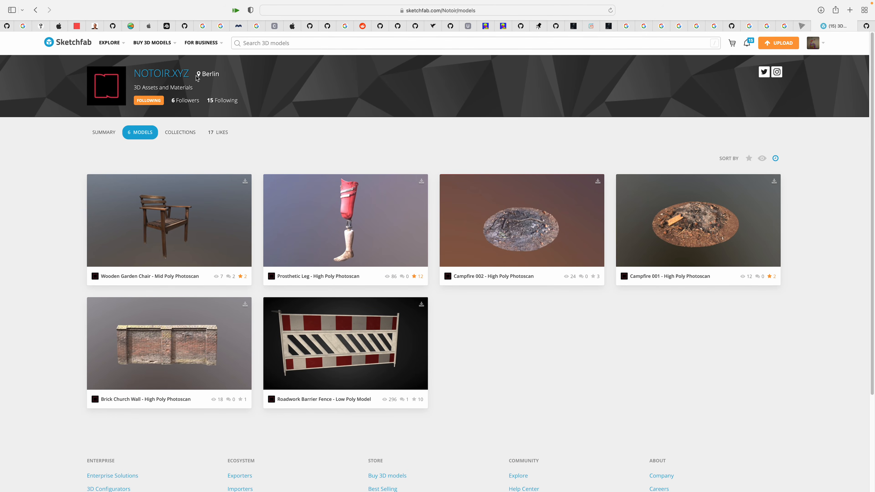
Step: Return to the node_assets repository on GitHub and highlight the Circular Array inputs in the README
click(866, 25)
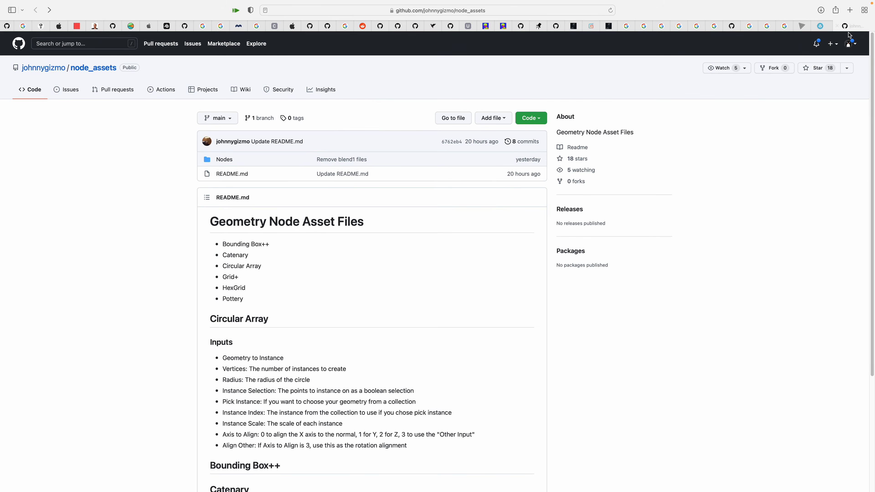
scroll(243, 287, down, 5)
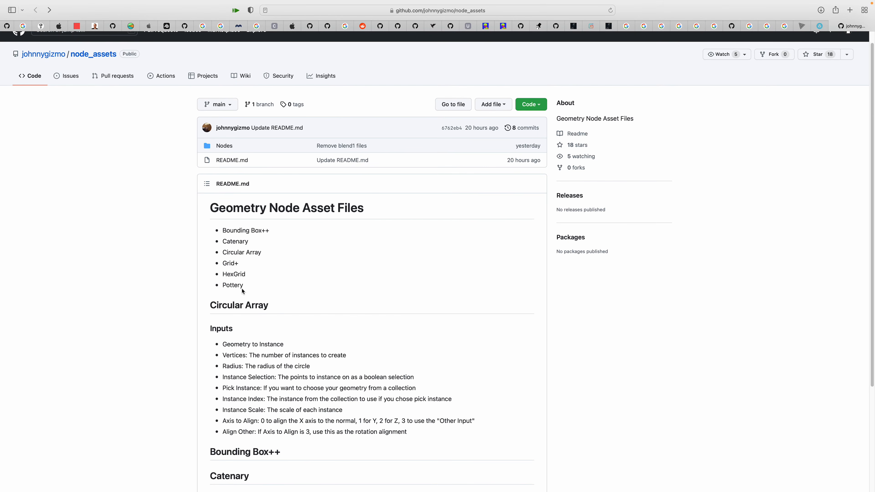
drag(216, 261, 288, 359)
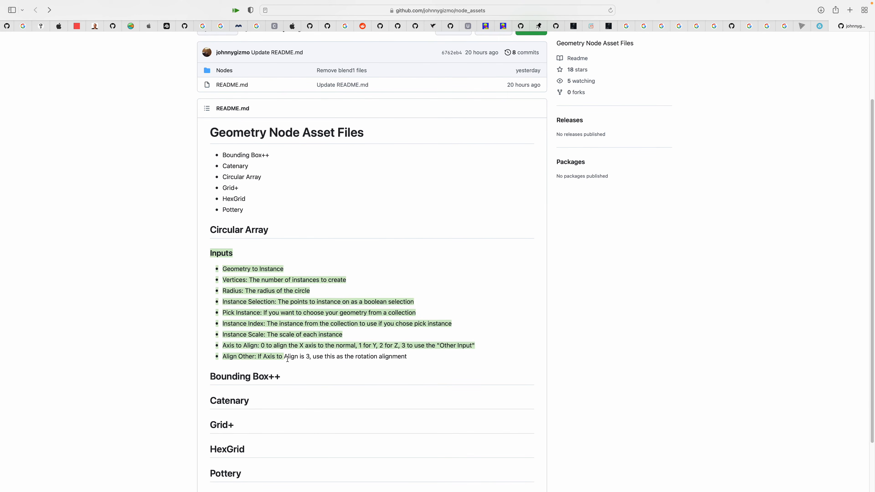
scroll(211, 244, up, 4)
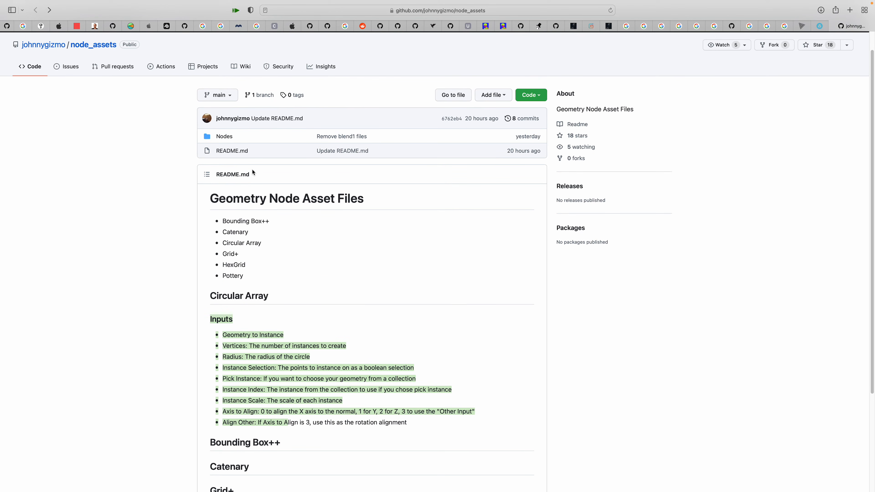
scroll(255, 259, down, 2)
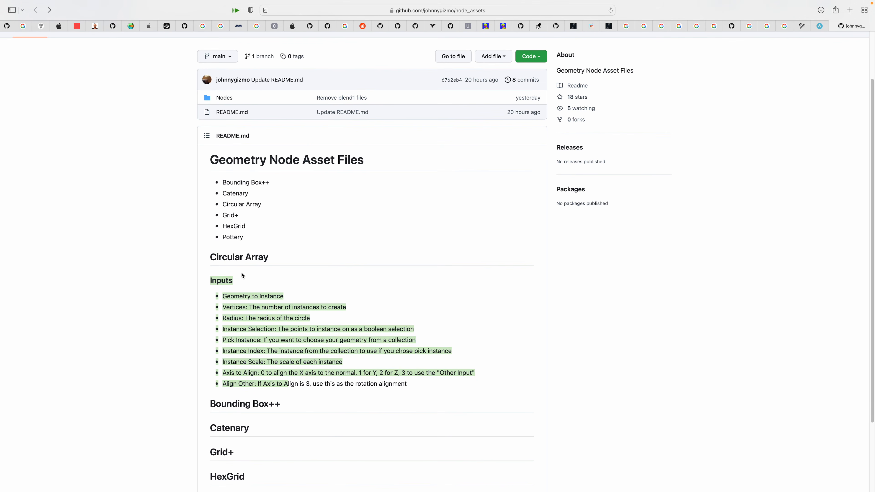
Step: Highlight the Circular Array inputs through the end of Align Other and look over the remaining README sections
click(226, 281)
mouse_move(228, 281)
mouse_down()
mouse_move(279, 335)
mouse_move(410, 385)
mouse_move(238, 297)
mouse_move(228, 281)
mouse_up()
click(410, 385)
scroll(316, 341, down, 2)
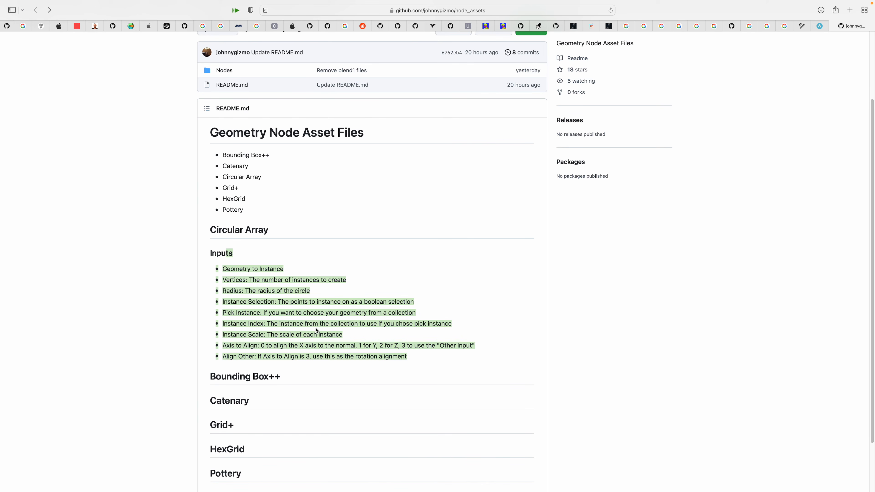
scroll(321, 349, down, 2)
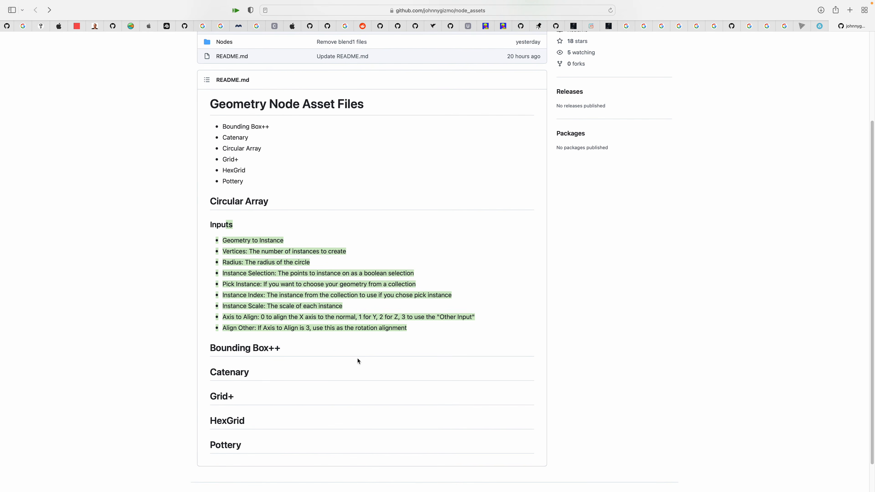
scroll(358, 360, down, 2)
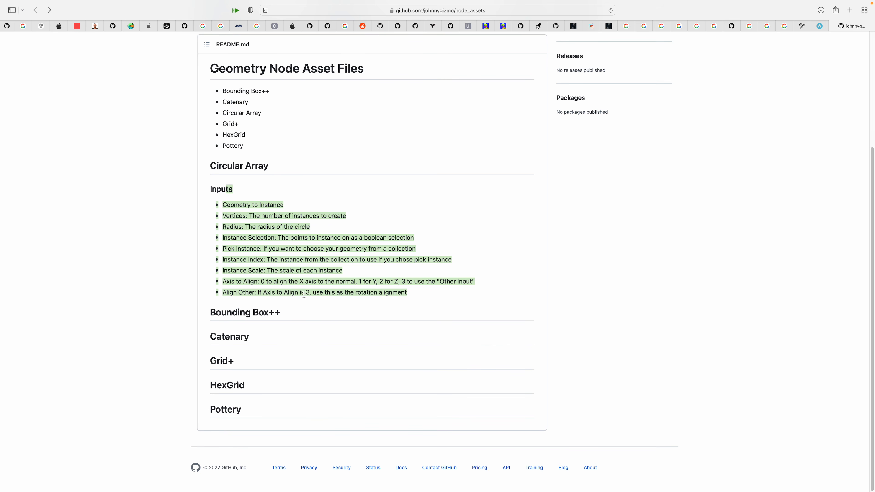
scroll(304, 295, up, 5)
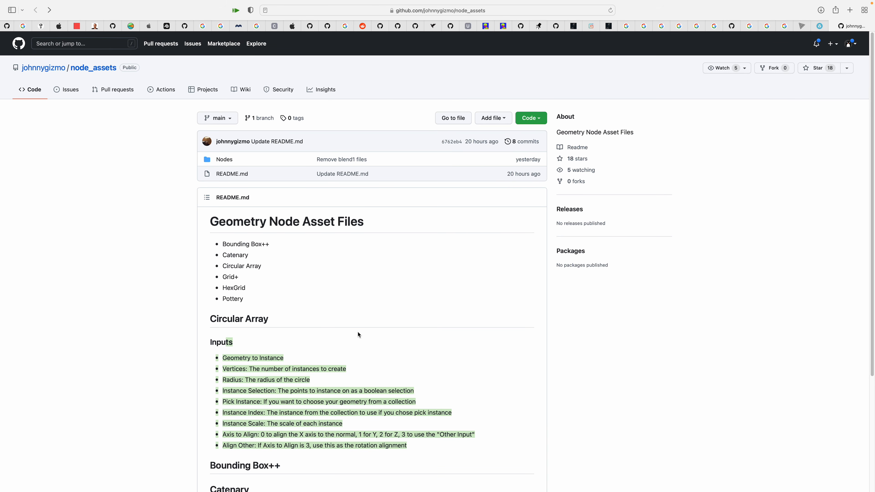
Step: Switch back to Blender and view the chair rings in the 3D viewport
key(ctrl+Left)
scroll(370, 344, up, 4)
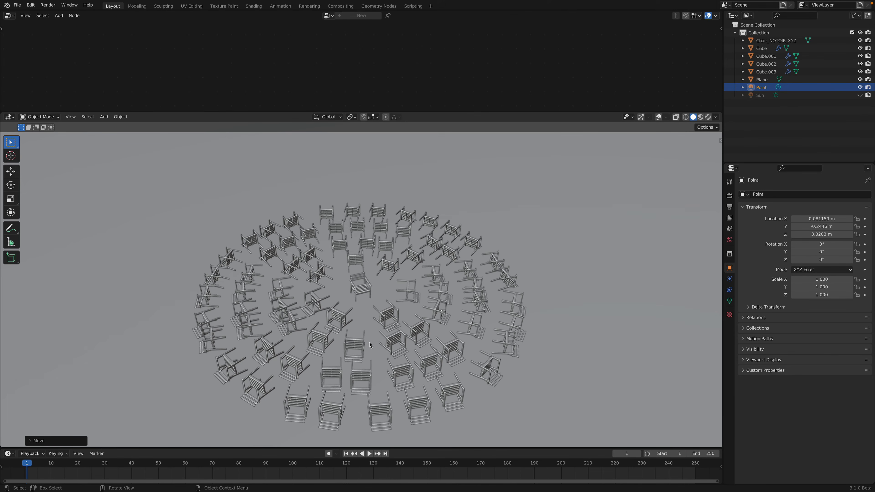